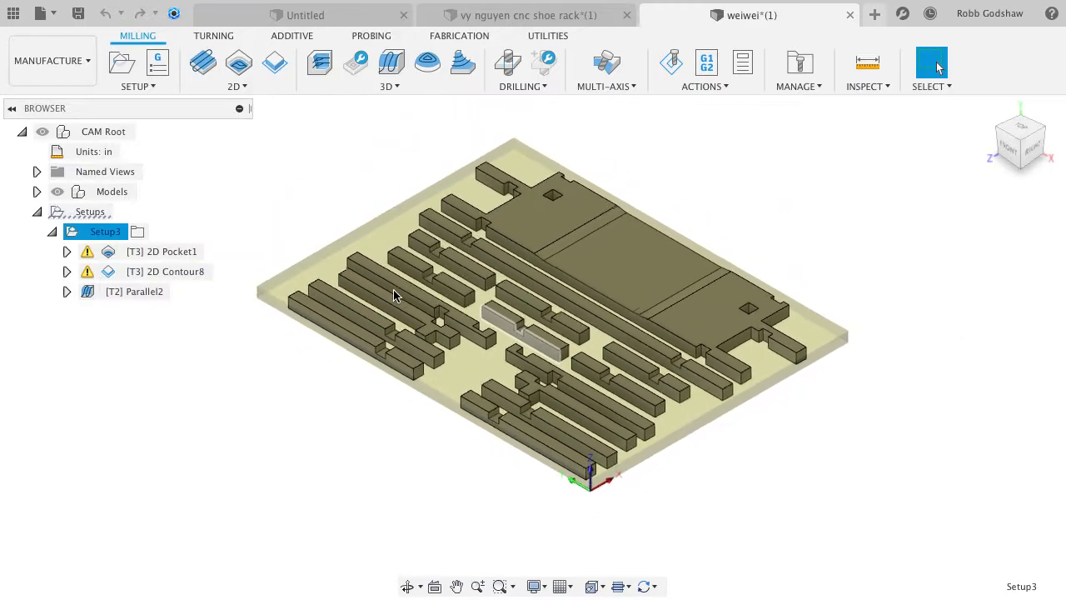
# Step: Examine the 2D Pocket1 toolpath over the large panel's recess and the notches in the narrow parts
pyautogui.keyDown('shift'); pyautogui.scroll(3, 400, 270); pyautogui.keyUp('shift')
pyautogui.keyDown('shift'); pyautogui.scroll(5, 399, 269); pyautogui.keyUp('shift')
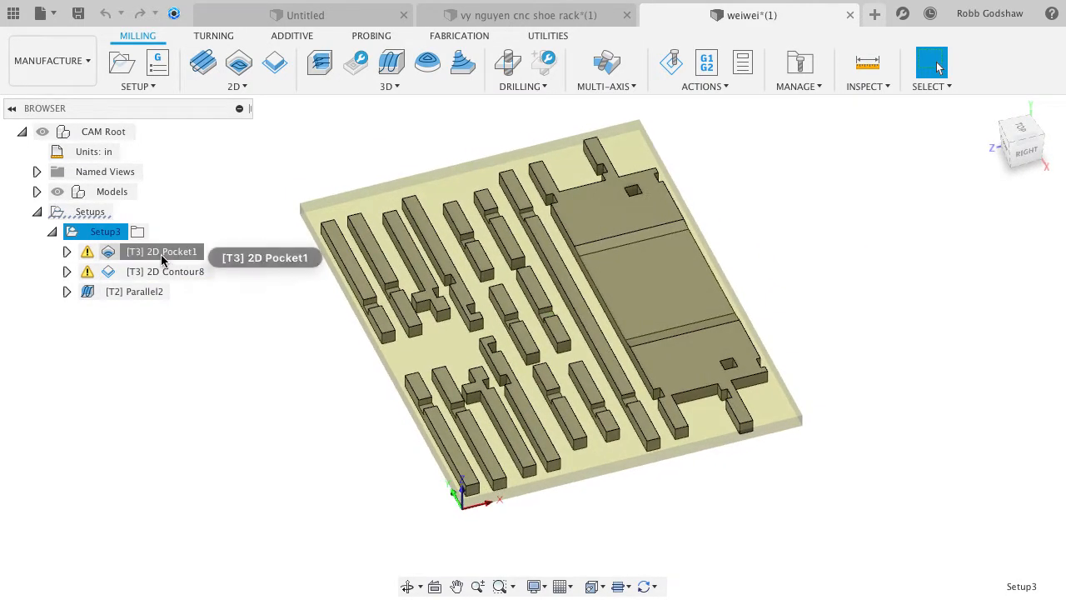
pyautogui.click(188, 251)
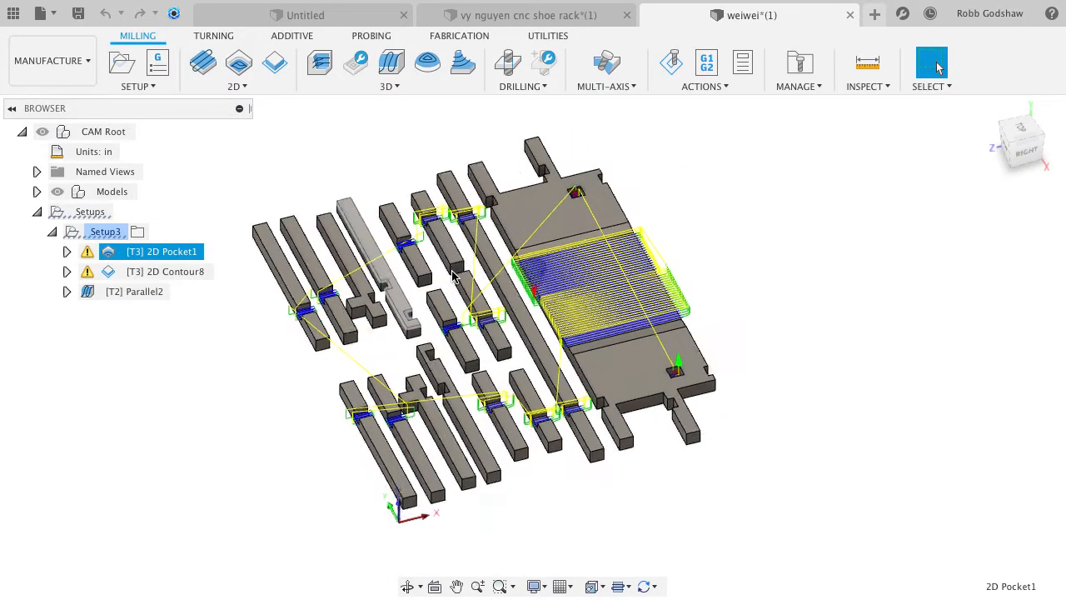
pyautogui.scroll(3, 454, 278)
pyautogui.scroll(-2, 454, 277)
pyautogui.scroll(1, 454, 278)
pyautogui.scroll(-2, 454, 277)
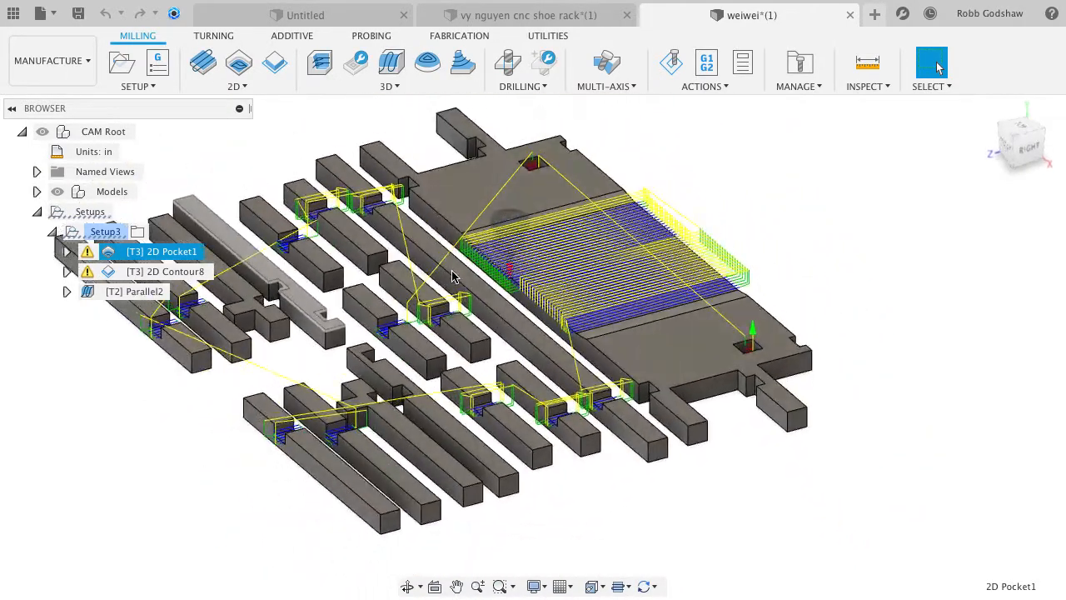
pyautogui.scroll(5, 454, 278)
pyautogui.scroll(-3, 454, 278)
pyautogui.scroll(4, 454, 277)
pyautogui.keyDown('shift'); pyautogui.hscroll(-1, 453, 276); pyautogui.keyUp('shift')
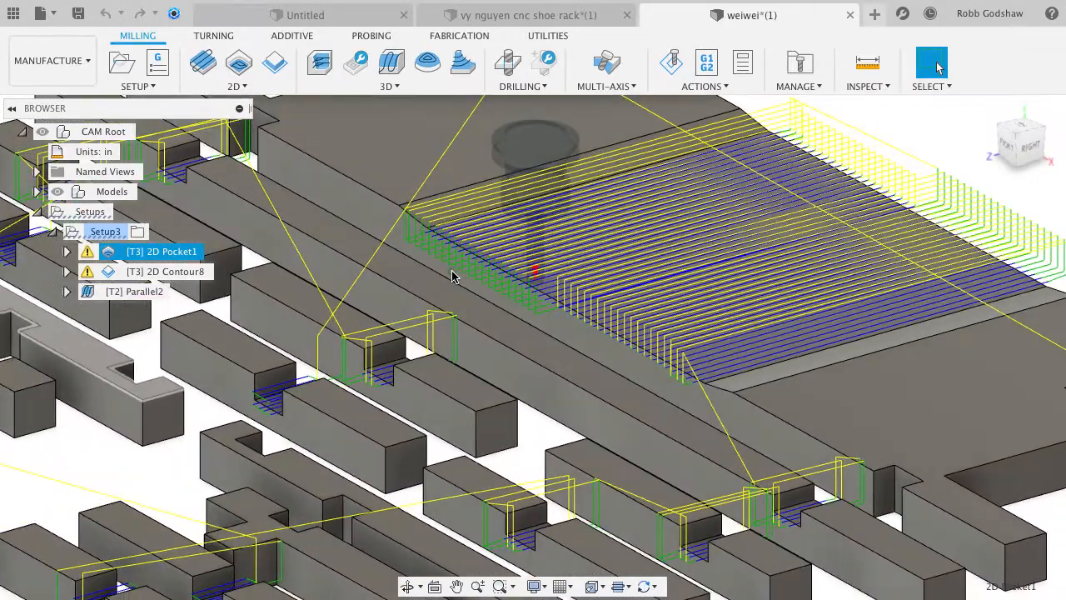
pyautogui.keyDown('shift'); pyautogui.hscroll(3, 453, 277); pyautogui.keyUp('shift')
pyautogui.keyDown('shift'); pyautogui.hscroll(-3, 452, 277); pyautogui.keyUp('shift')
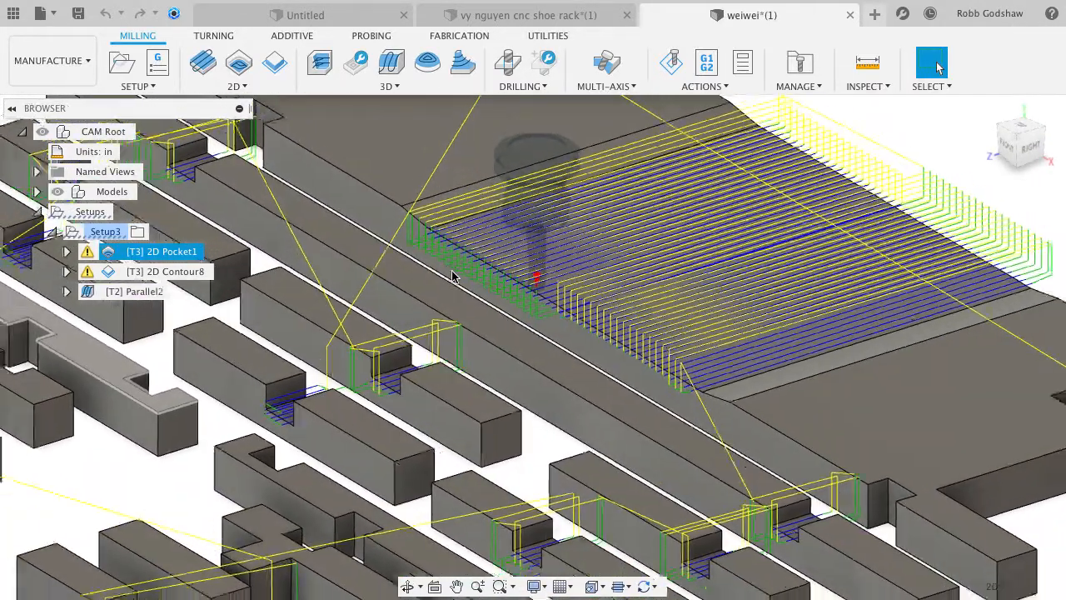
pyautogui.scroll(-3, 452, 275)
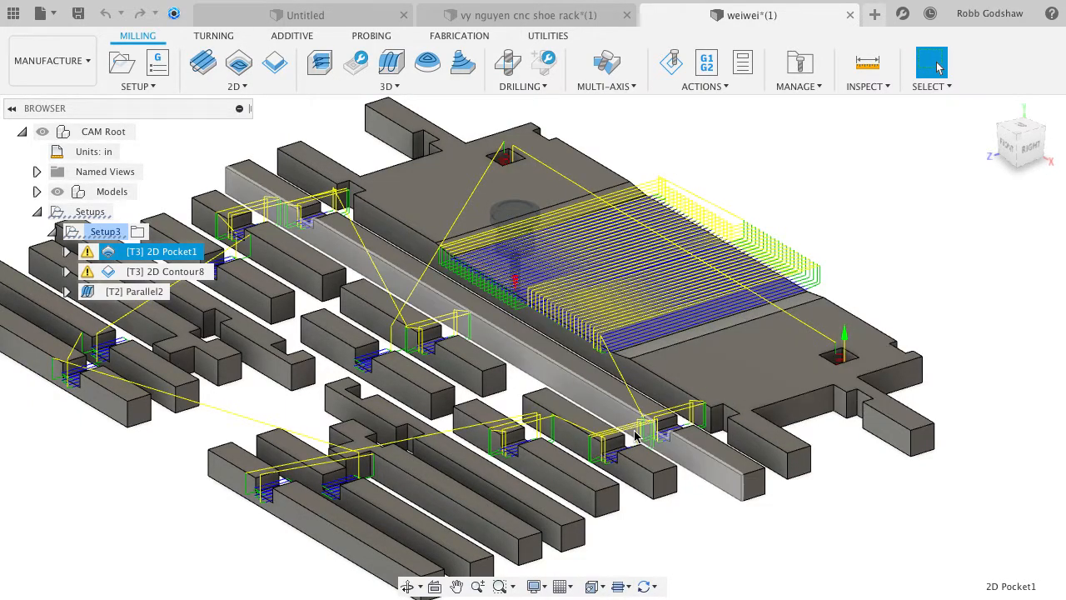
pyautogui.scroll(-2, 635, 430)
pyautogui.hscroll(-2, 634, 430)
pyautogui.hscroll(-2, 634, 436)
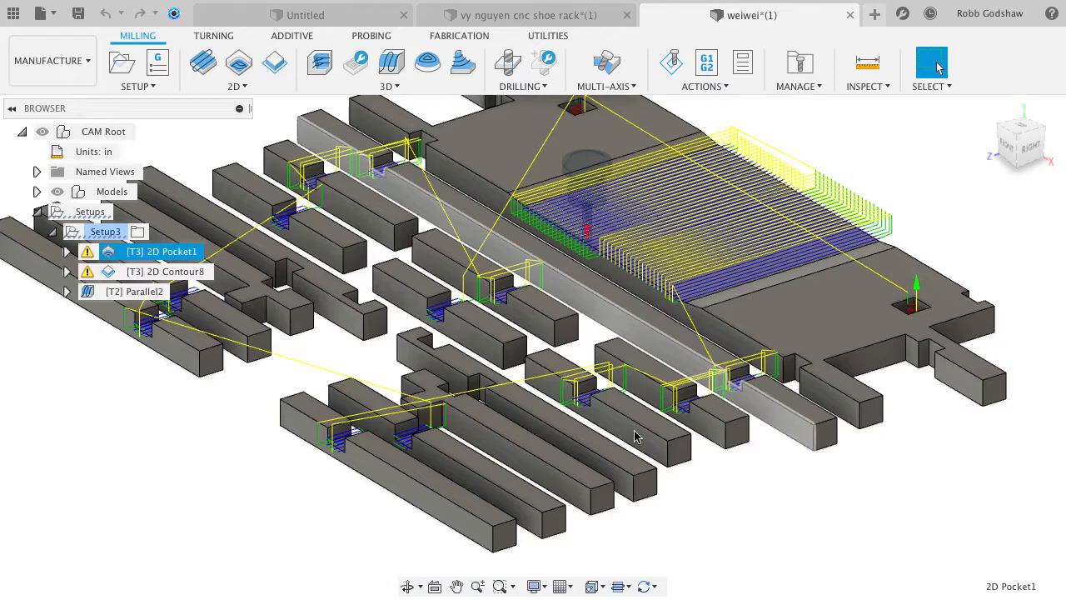
# Step: Examine the 2D Contour8 toolpath around the outlines of the parts
pyautogui.click(146, 272)
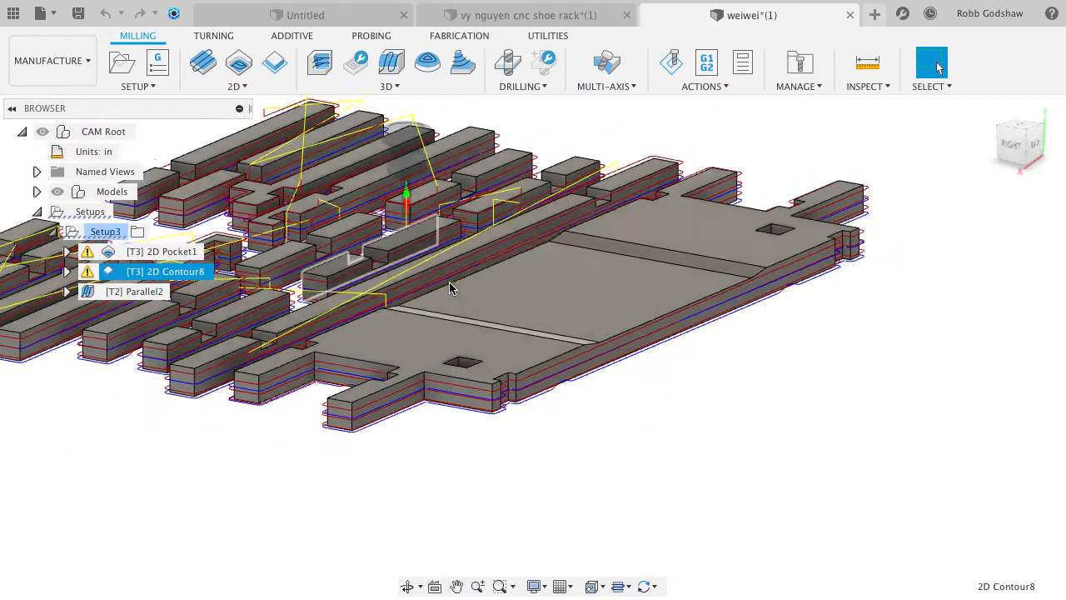
pyautogui.scroll(3, 450, 288)
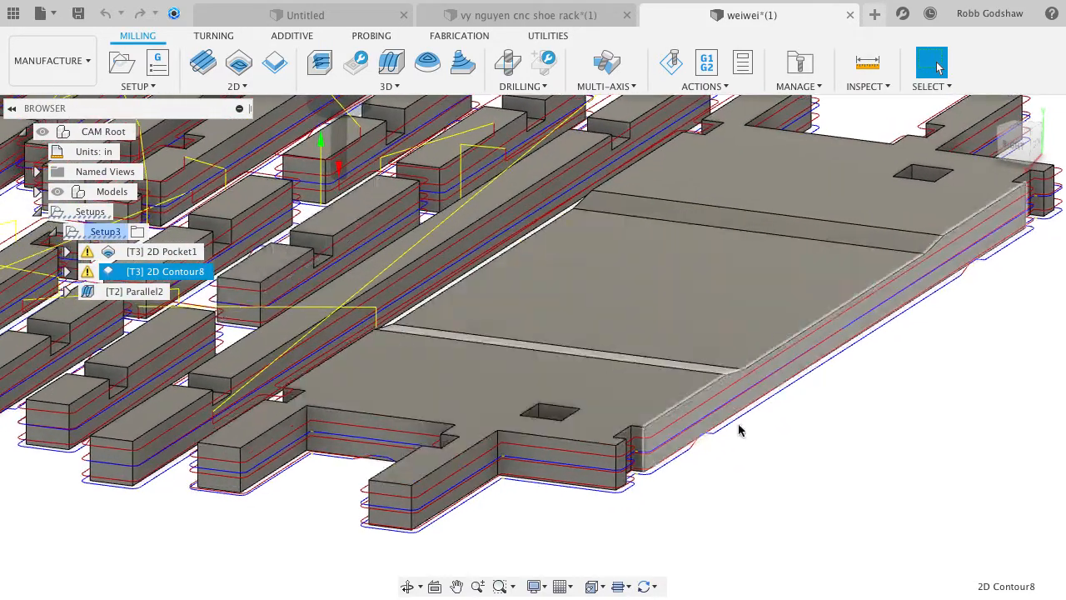
pyautogui.scroll(-2, 586, 450)
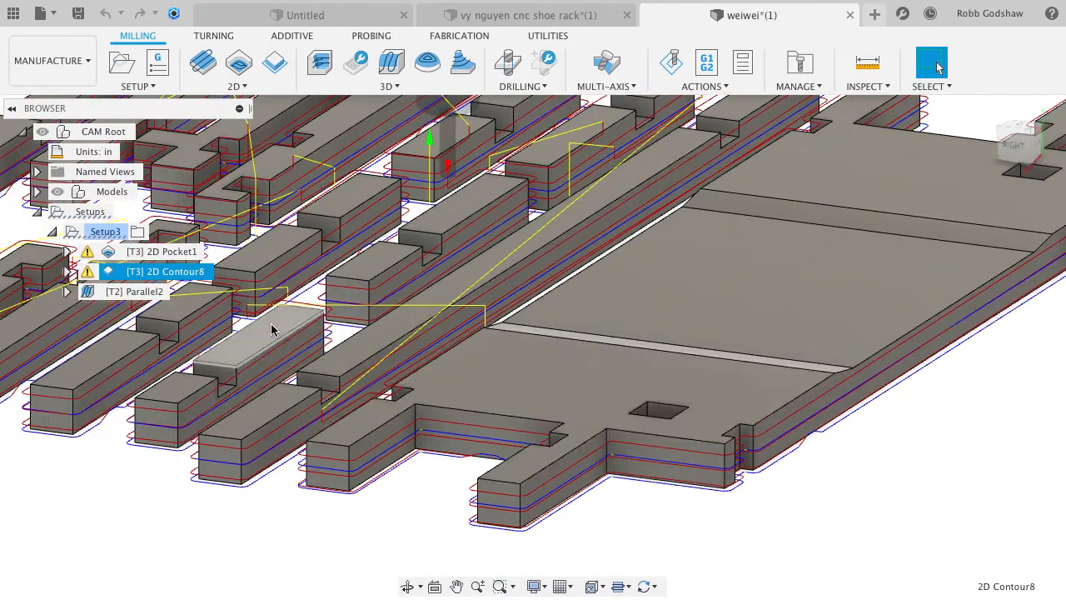
# Step: Examine the Parallel2 toolpath on the two sloped bands of the large panel
pyautogui.click(134, 292)
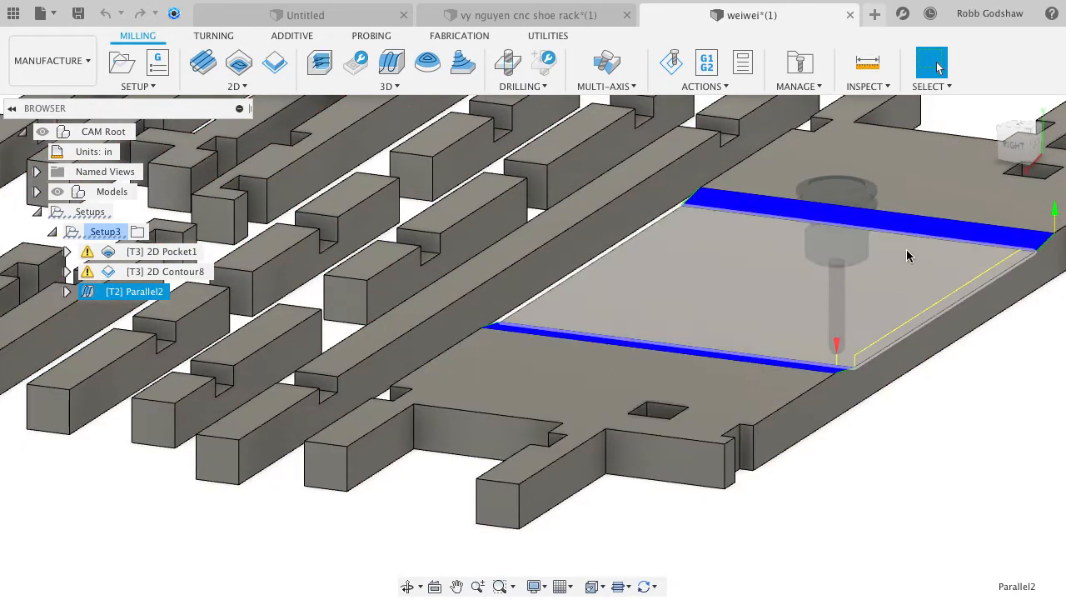
pyautogui.scroll(-5, 671, 364)
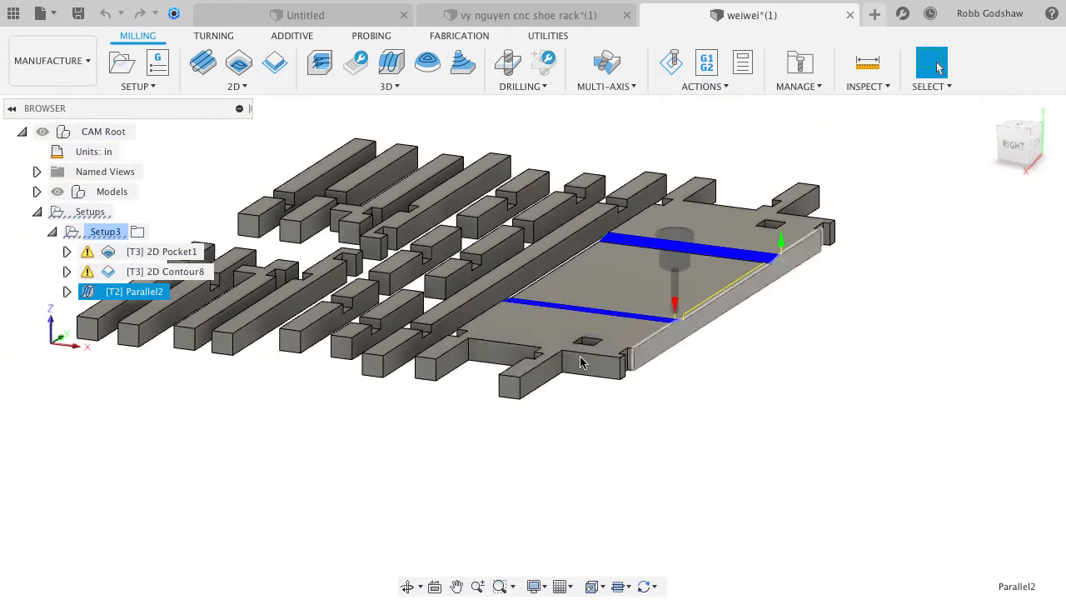
pyautogui.keyDown('shift'); pyautogui.scroll(-3, 454, 364); pyautogui.keyUp('shift')
pyautogui.keyDown('shift'); pyautogui.scroll(4, 454, 364); pyautogui.keyUp('shift')
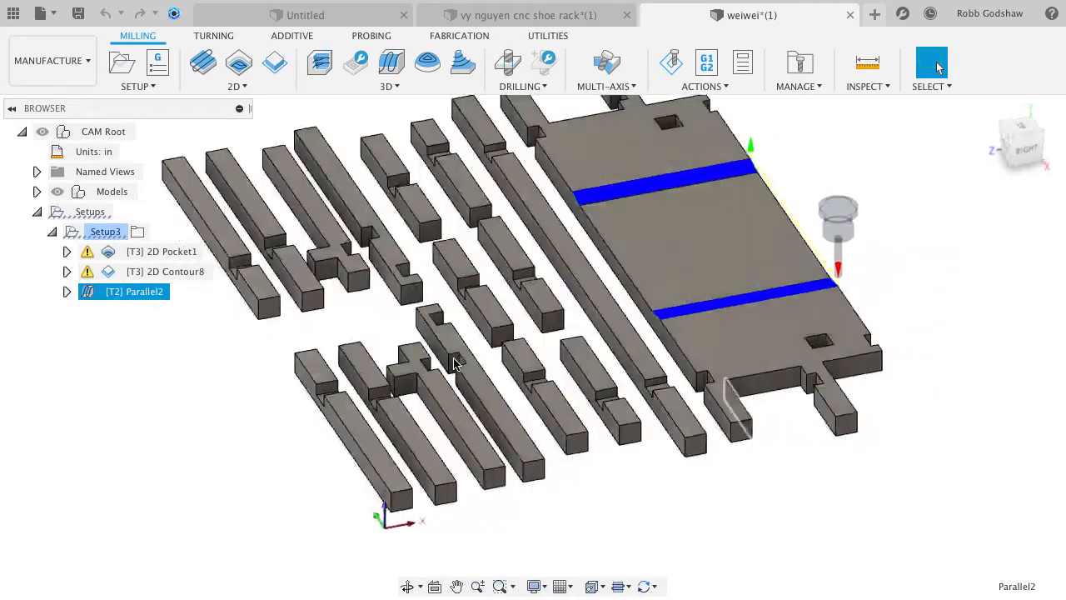
pyautogui.scroll(-3, 454, 364)
pyautogui.keyDown('shift'); pyautogui.hscroll(-6, 454, 364); pyautogui.keyUp('shift')
pyautogui.keyDown('shift'); pyautogui.hscroll(2, 454, 364); pyautogui.keyUp('shift')
pyautogui.keyDown('shift'); pyautogui.hscroll(-2, 454, 364); pyautogui.keyUp('shift')
pyautogui.keyDown('shift'); pyautogui.hscroll(-2, 454, 364); pyautogui.keyUp('shift')
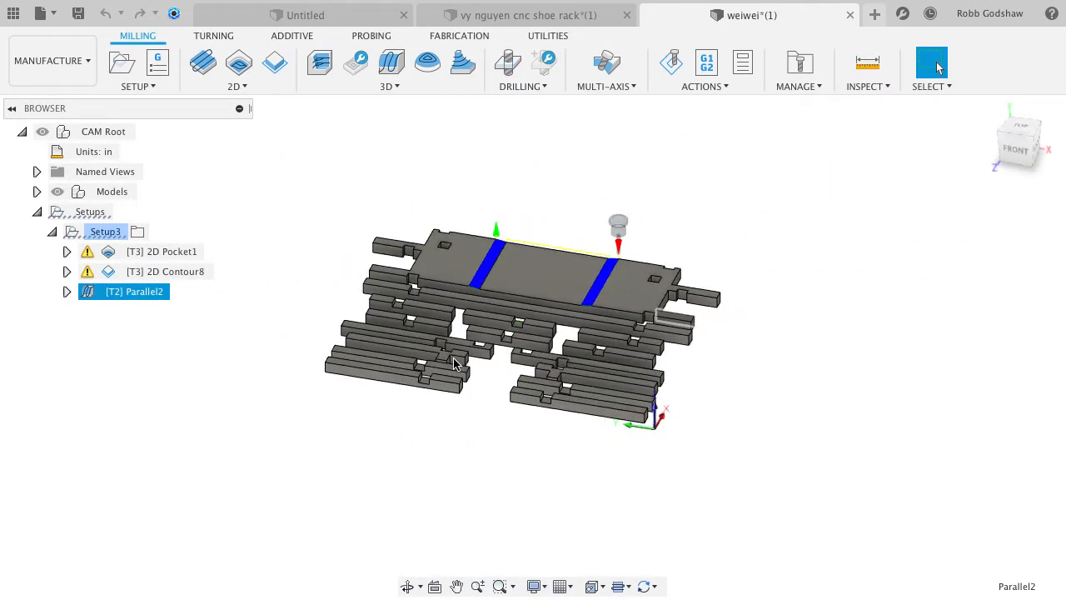
pyautogui.keyDown('shift'); pyautogui.scroll(5, 454, 364); pyautogui.keyUp('shift')
# Step: Inspect the stock of Setup3 and the layout of the parts within it
pyautogui.click(103, 234)
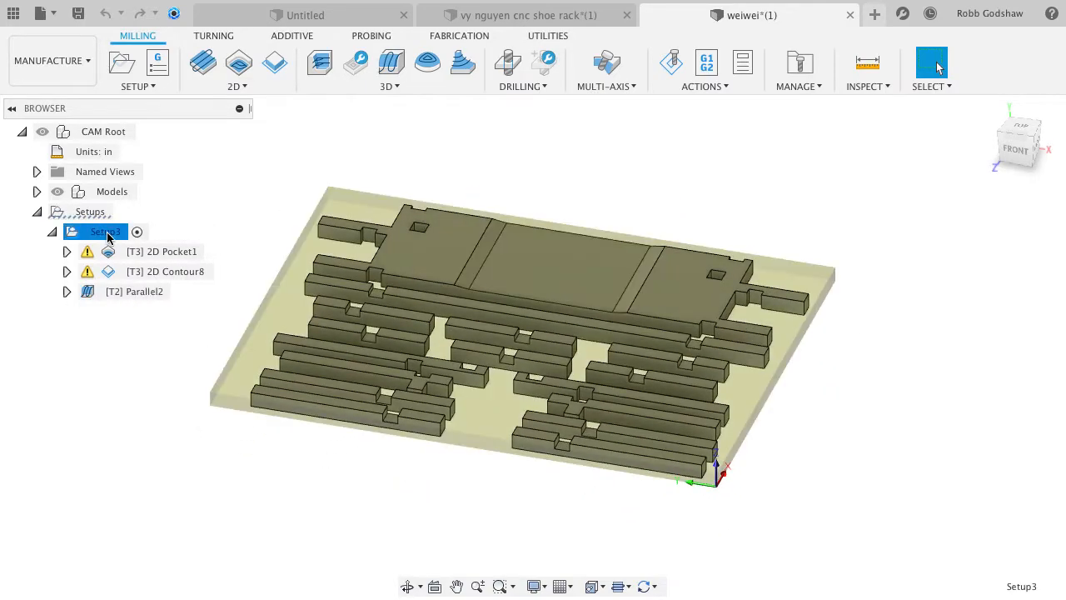
pyautogui.keyDown('shift'); pyautogui.hscroll(4, 472, 324); pyautogui.keyUp('shift')
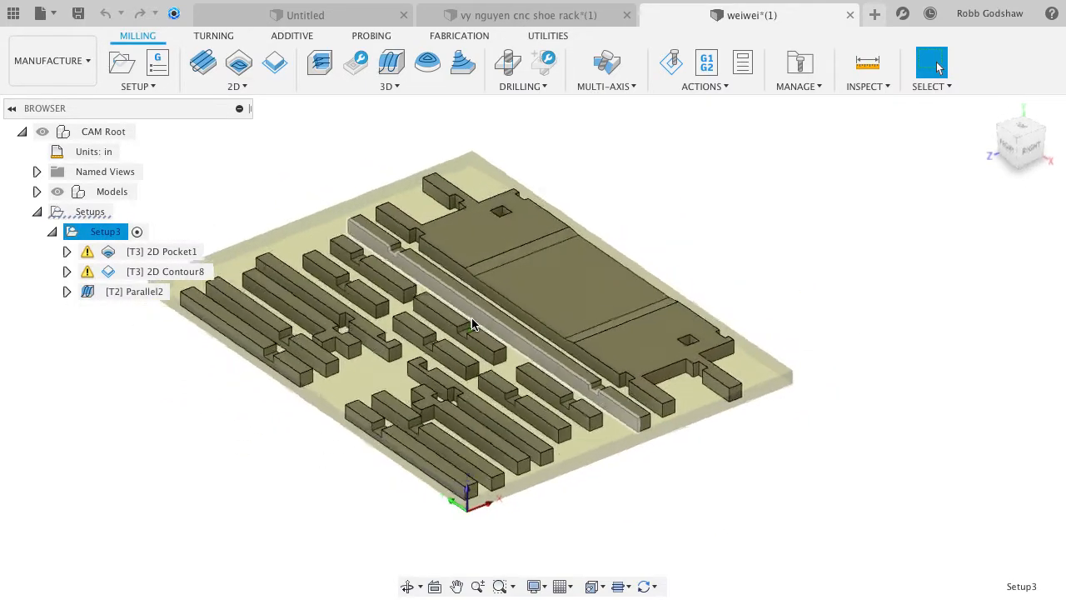
pyautogui.keyDown('shift'); pyautogui.hscroll(6, 472, 325); pyautogui.keyUp('shift')
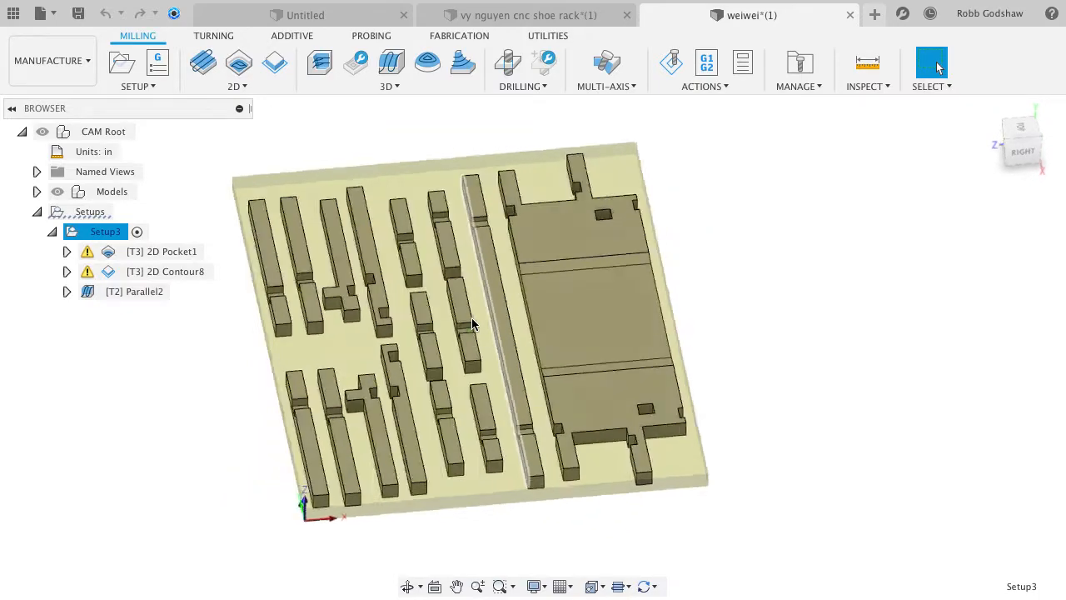
pyautogui.keyDown('shift'); pyautogui.hscroll(6, 472, 325); pyautogui.keyUp('shift')
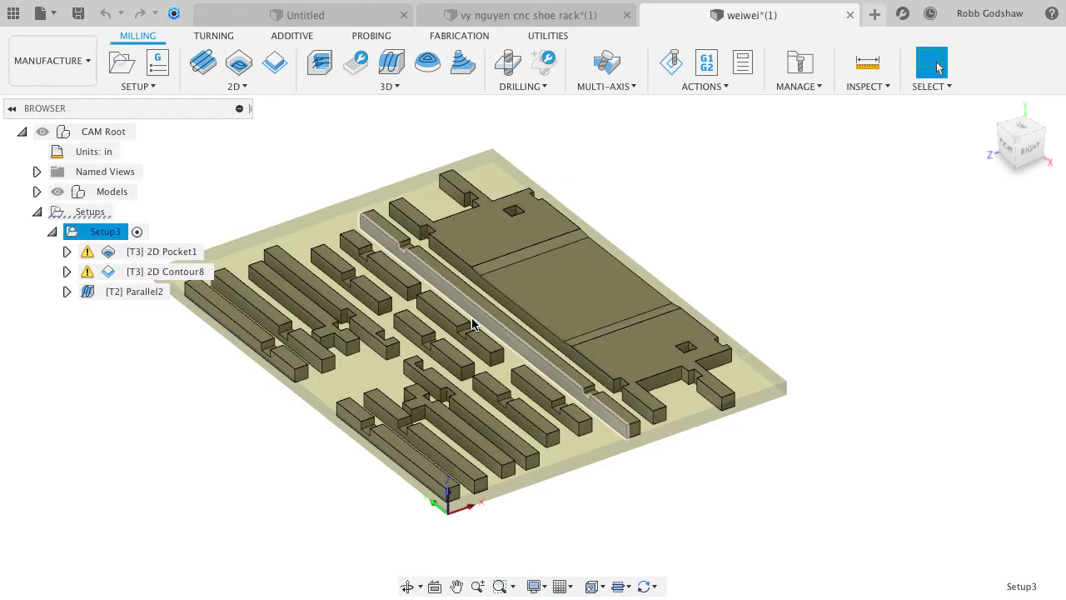
pyautogui.scroll(5, 425, 300)
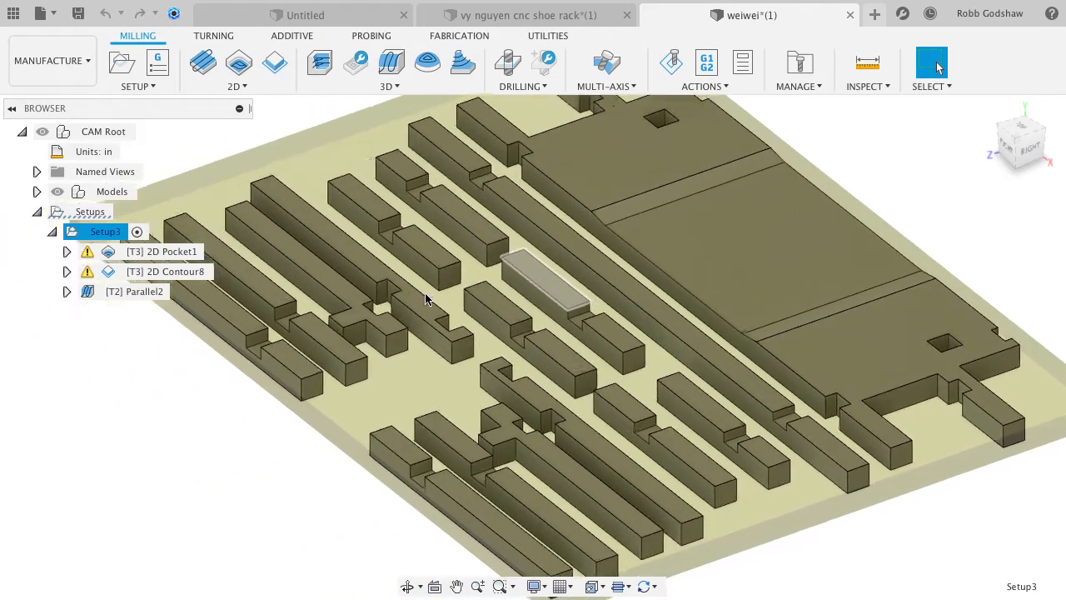
pyautogui.scroll(-3, 426, 299)
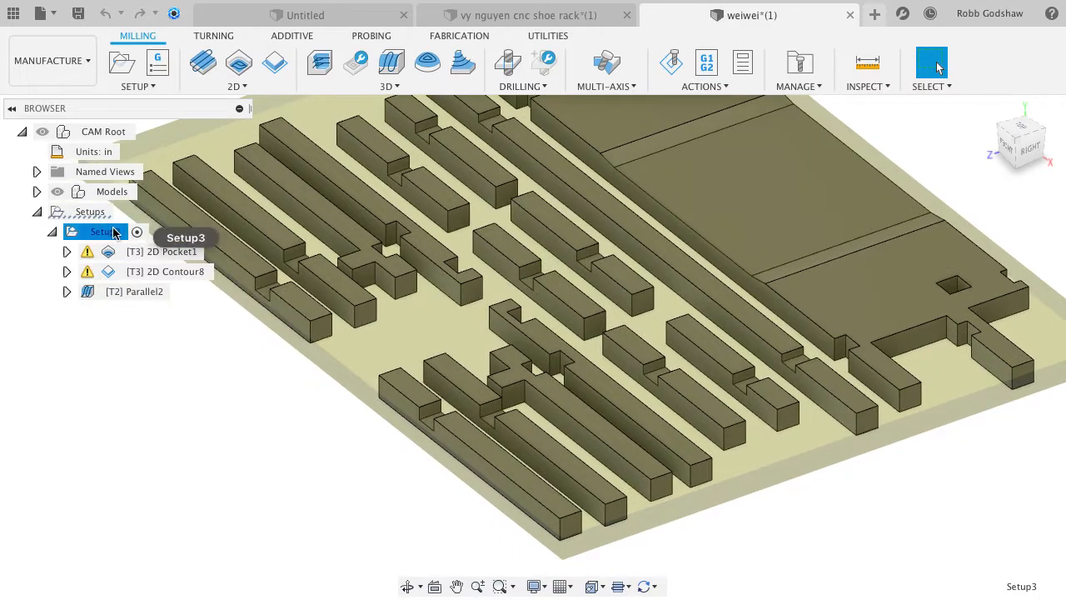
pyautogui.rightClick(117, 232)
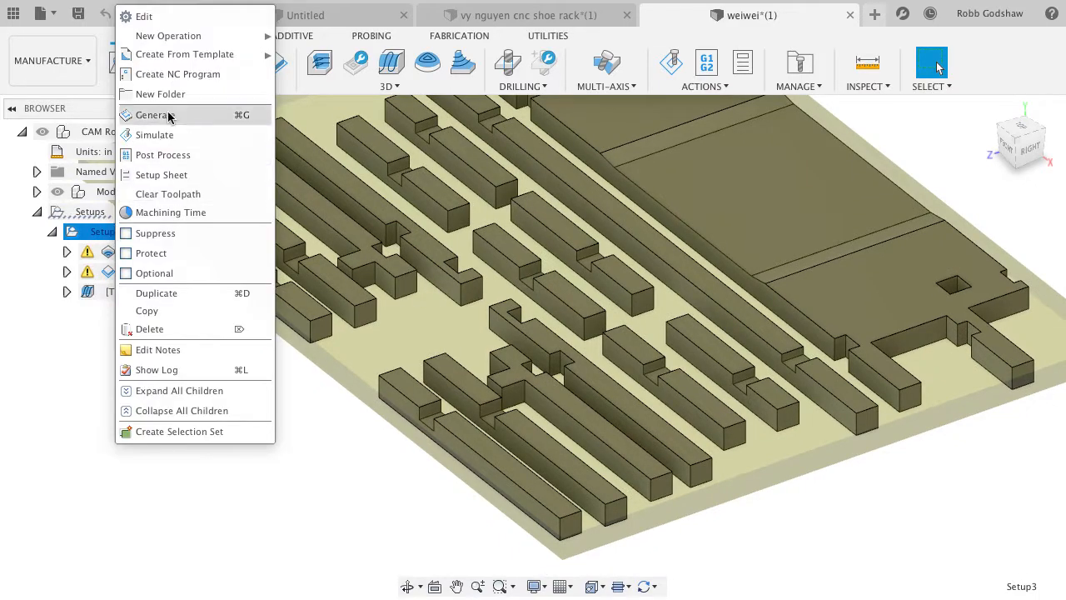
pyautogui.click(173, 23)
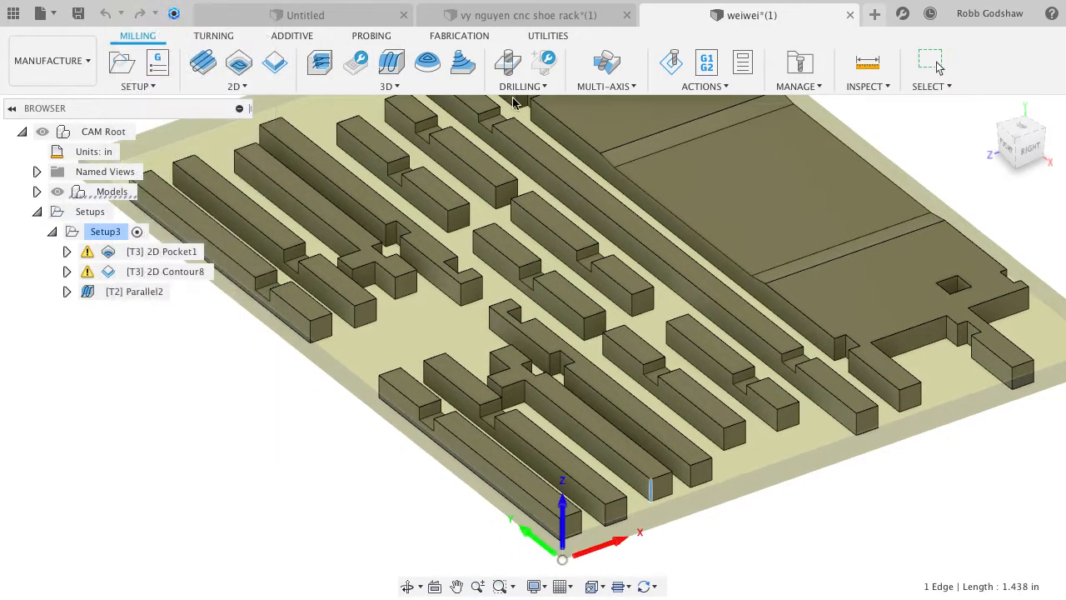
pyautogui.click(107, 235)
pyautogui.click(72, 304)
pyautogui.scroll(-2, 98, 316)
pyautogui.scroll(-3, 447, 342)
pyautogui.click(102, 237)
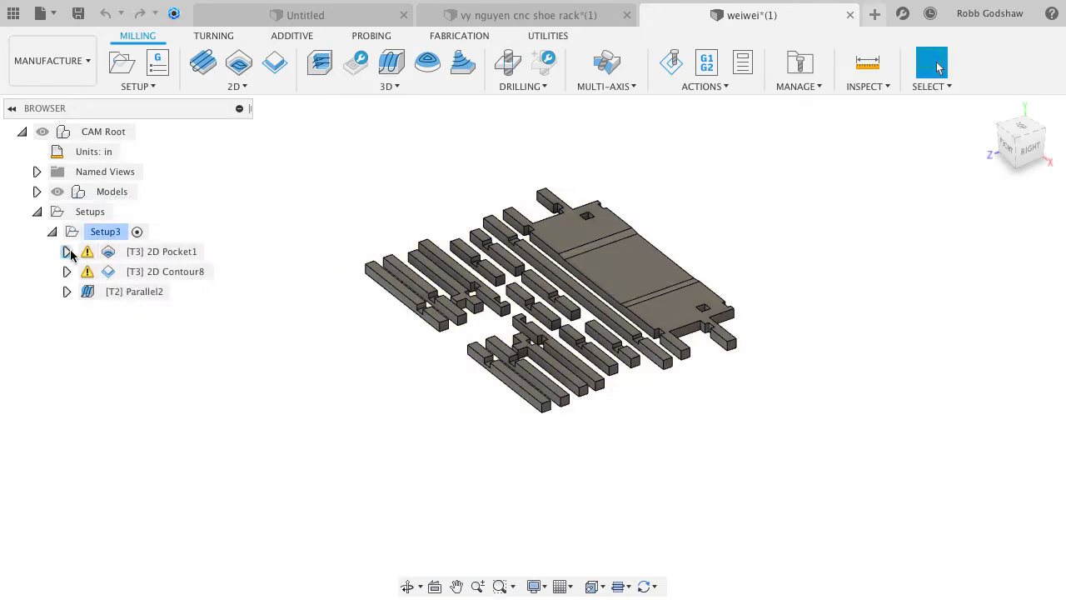
# Step: Open Setup3 for editing and bring its settings dialog into view beside the model
pyautogui.rightClick(92, 232)
pyautogui.click(155, 12)
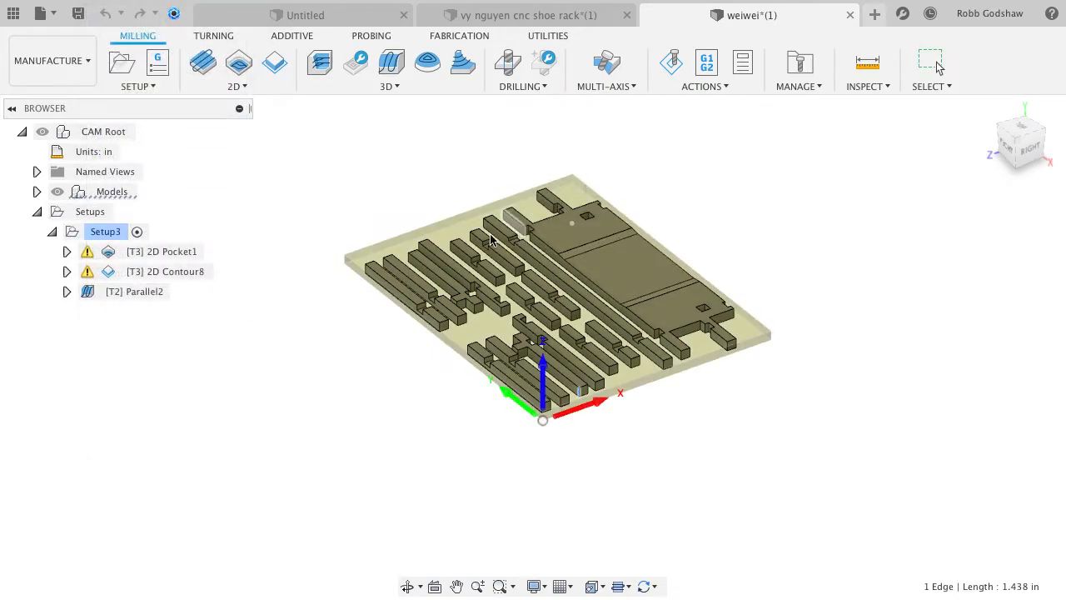
pyautogui.hotkey('ctrl', 'Up')
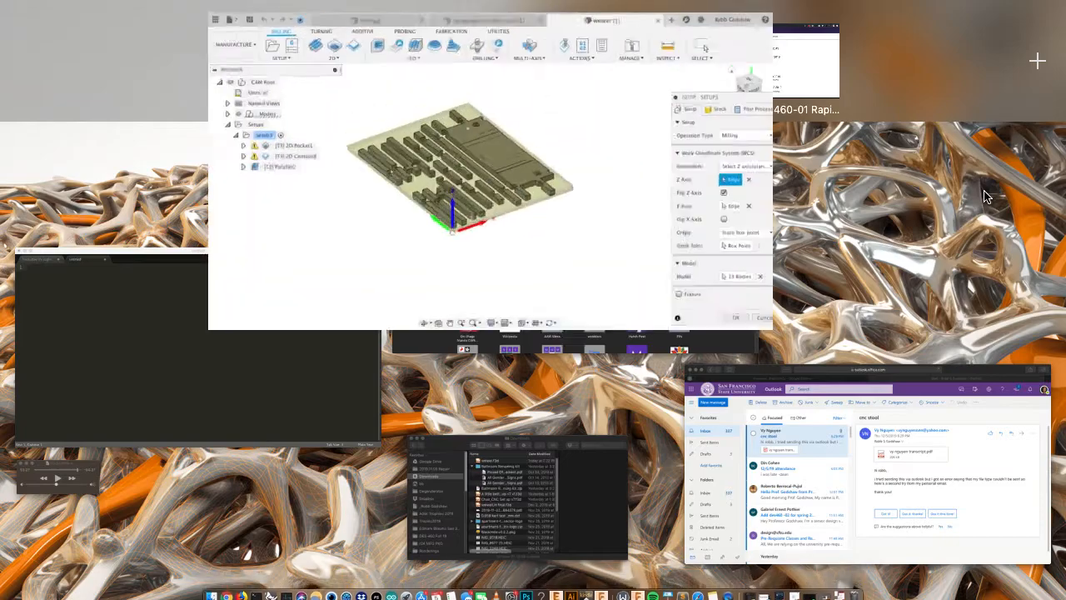
pyautogui.hotkey('ctrl', 'Up')
pyautogui.moveTo(971, 159); pyautogui.dragTo(885, 136)
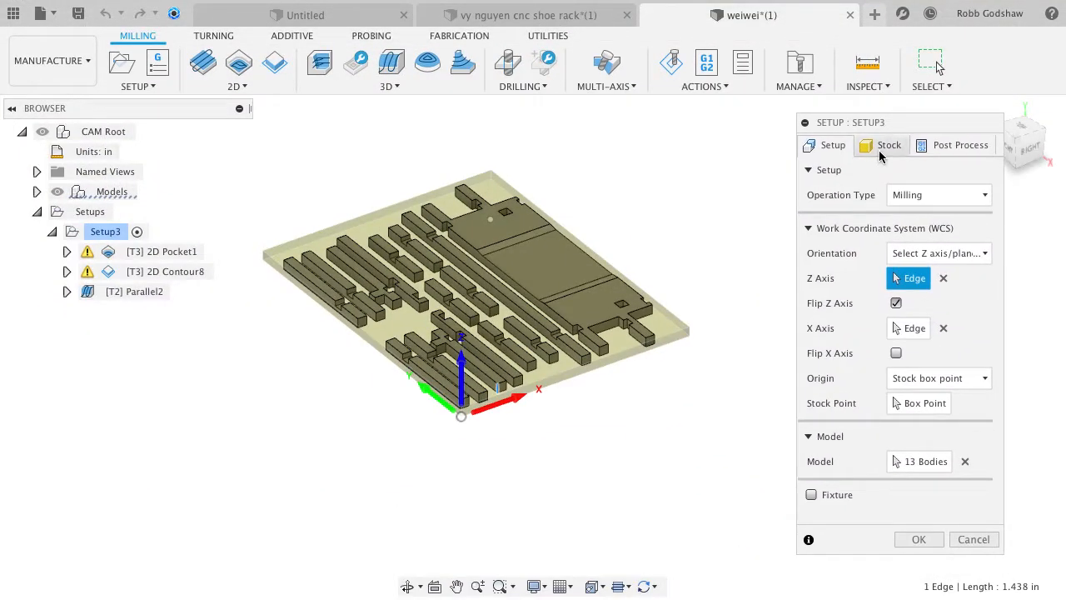
# Step: Change the stock of Setup3 to a fixed size box with a width (X) of 48 in and a depth (Y) of 48 in
pyautogui.click(878, 150)
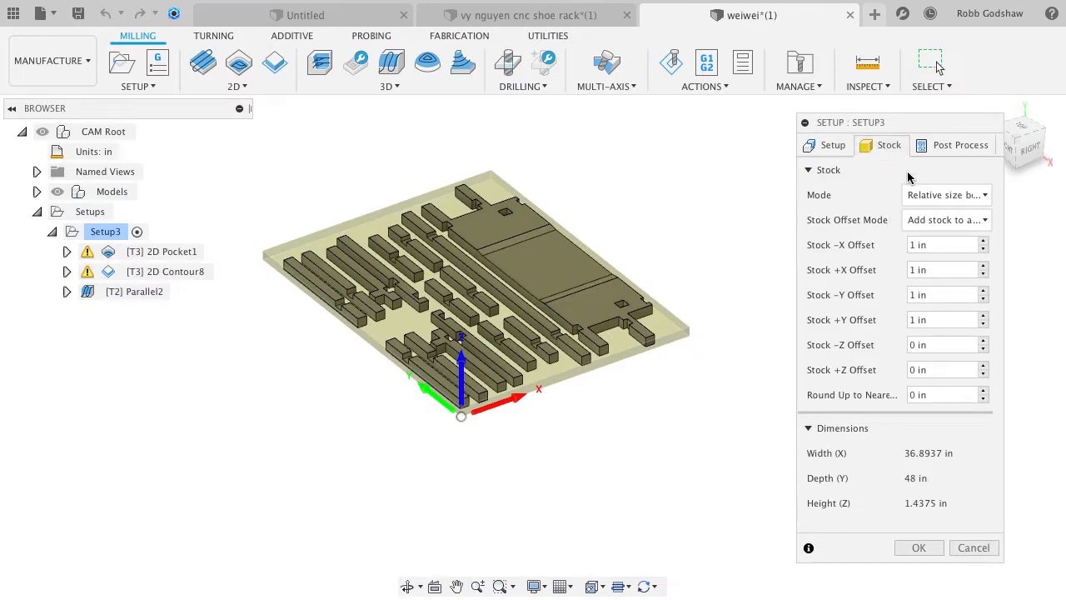
pyautogui.click(937, 195)
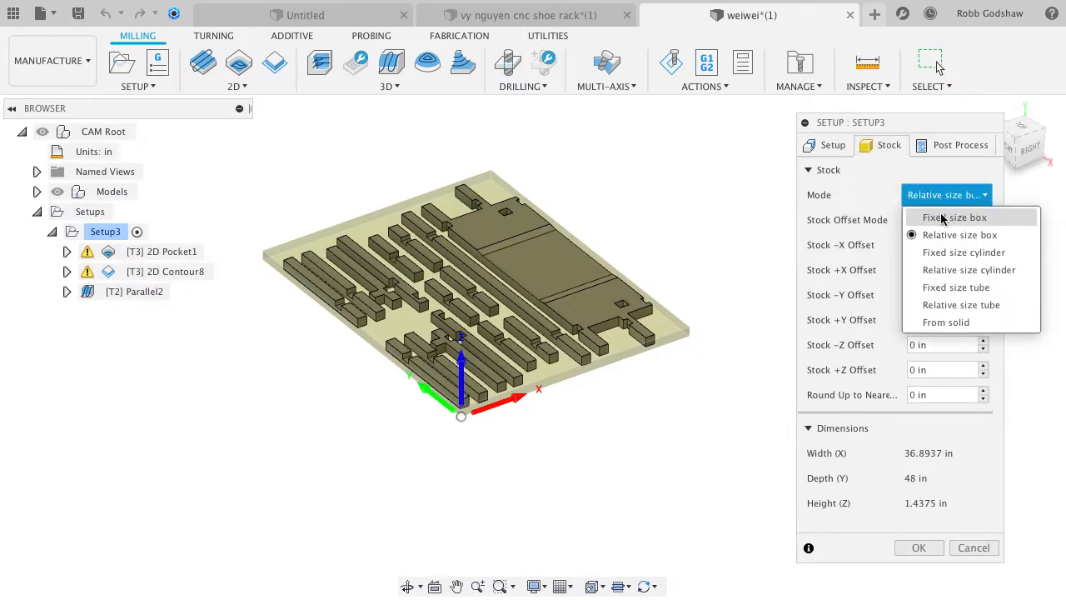
pyautogui.click(942, 218)
pyautogui.click(946, 220)
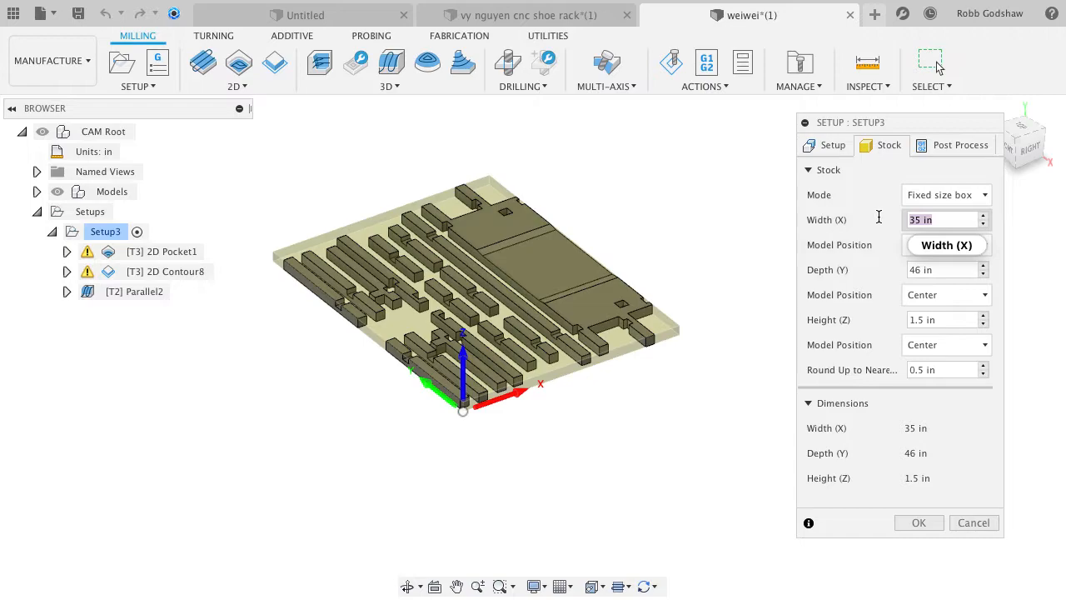
pyautogui.write('48')
pyautogui.click(927, 270)
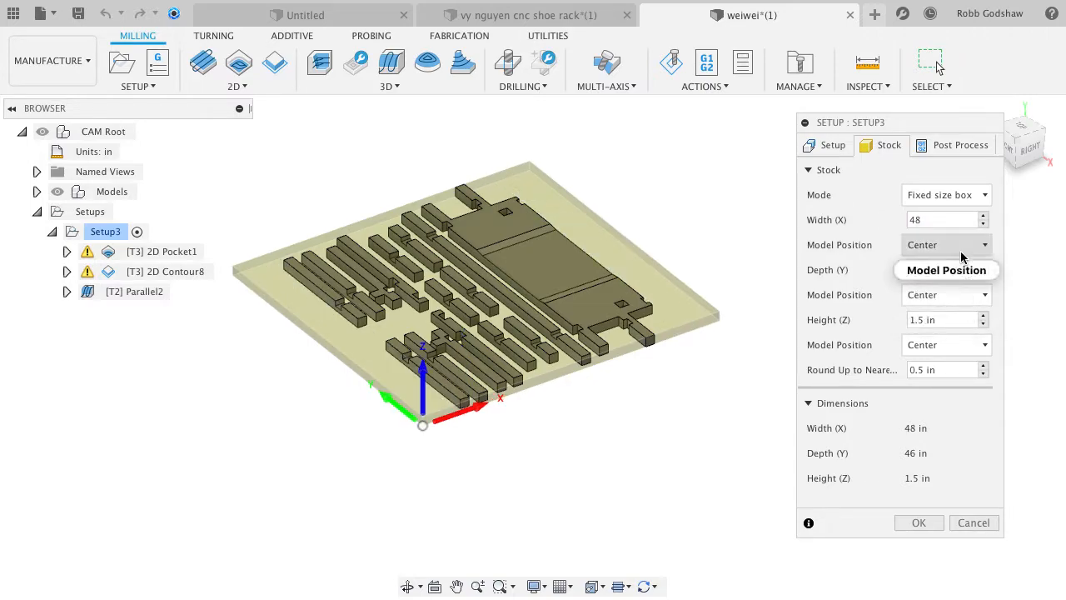
pyautogui.write('48')
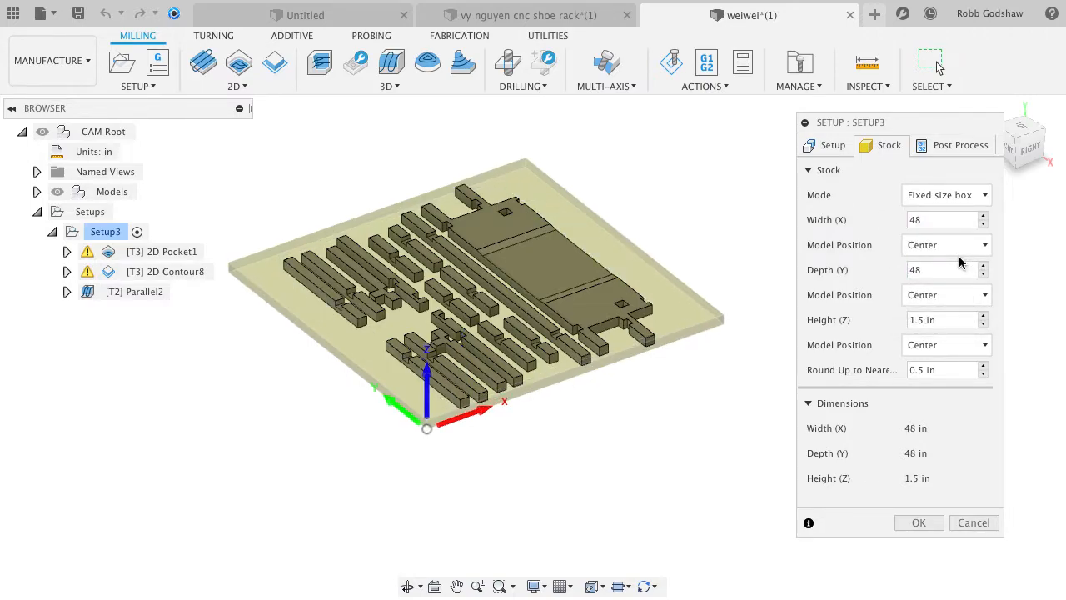
# Step: Position the model in the stock's X direction by an offset from the left side (-X) of 2 in
pyautogui.click(1023, 129)
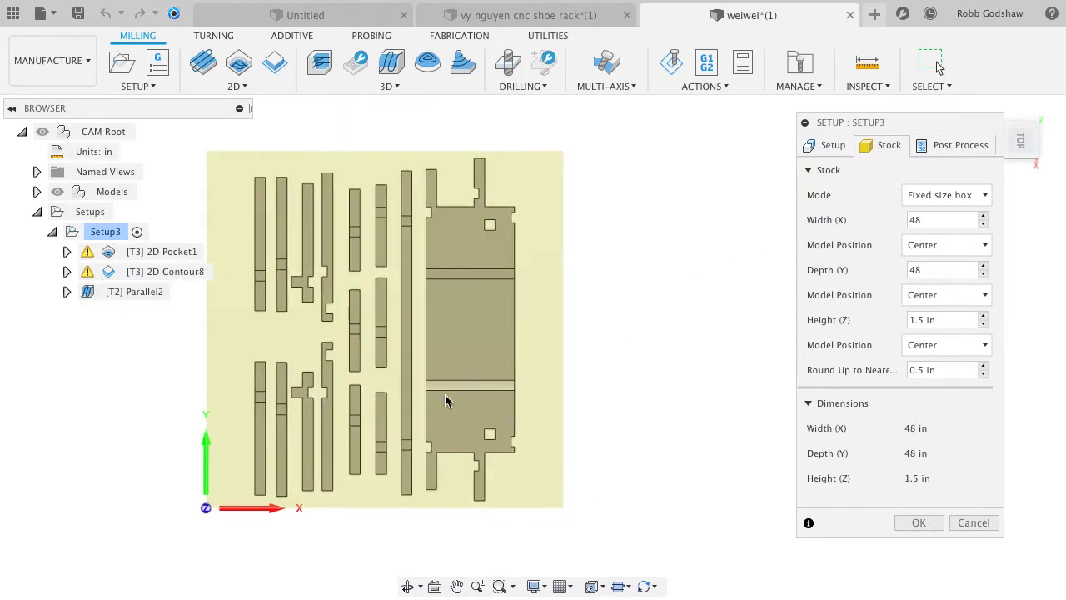
pyautogui.click(950, 303)
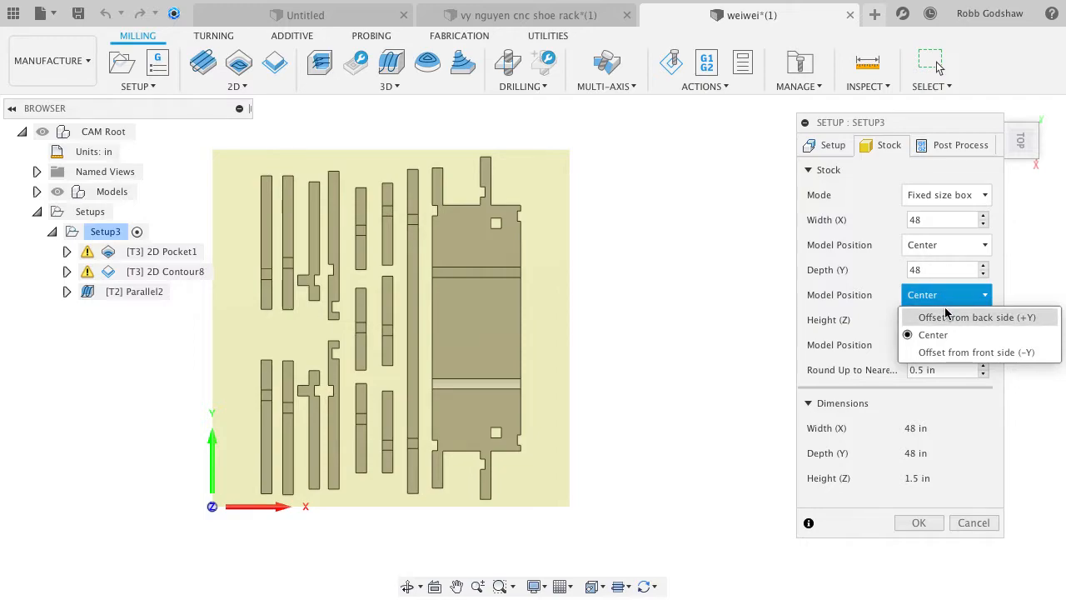
pyautogui.click(863, 341)
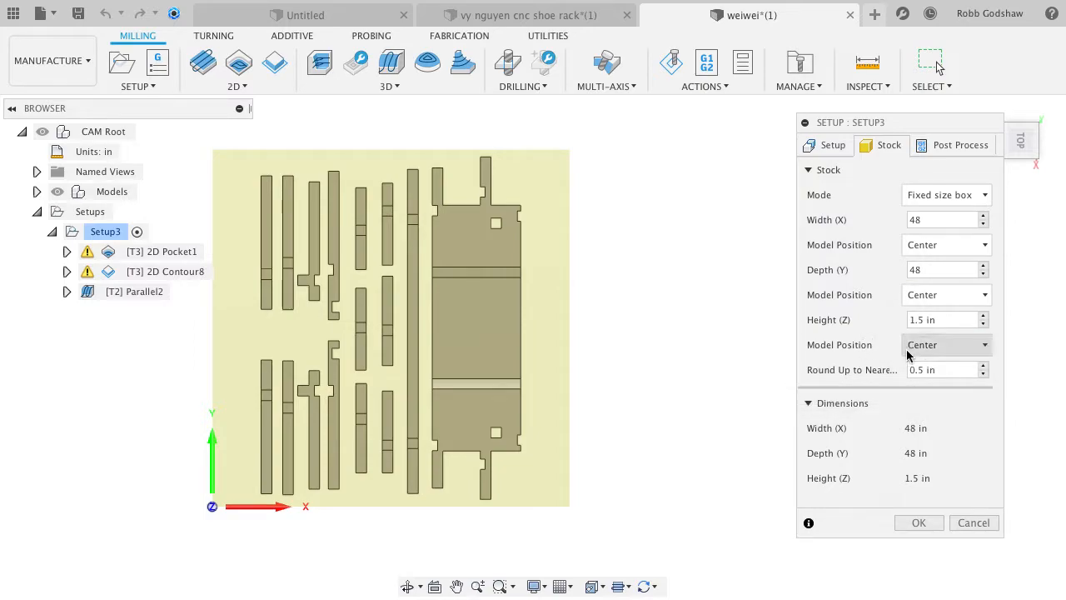
pyautogui.click(925, 245)
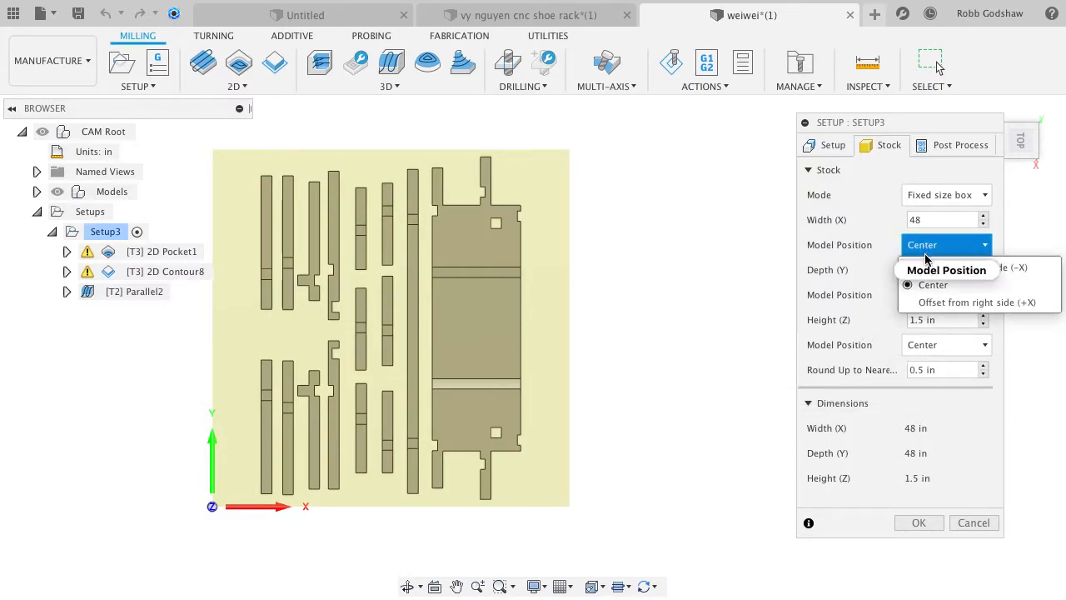
pyautogui.click(930, 268)
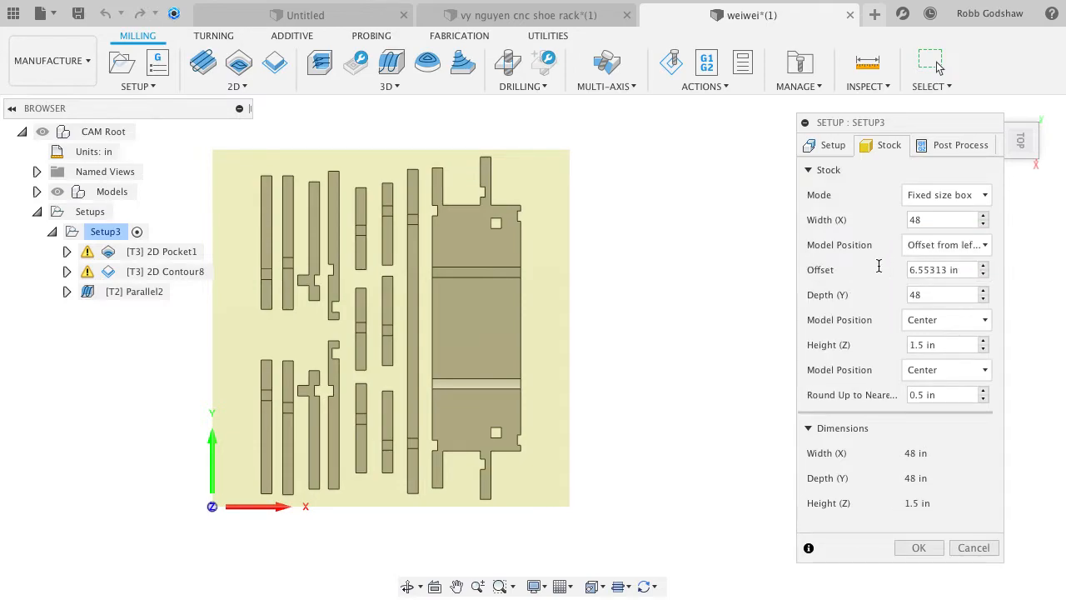
pyautogui.click(952, 269)
pyautogui.write('2')
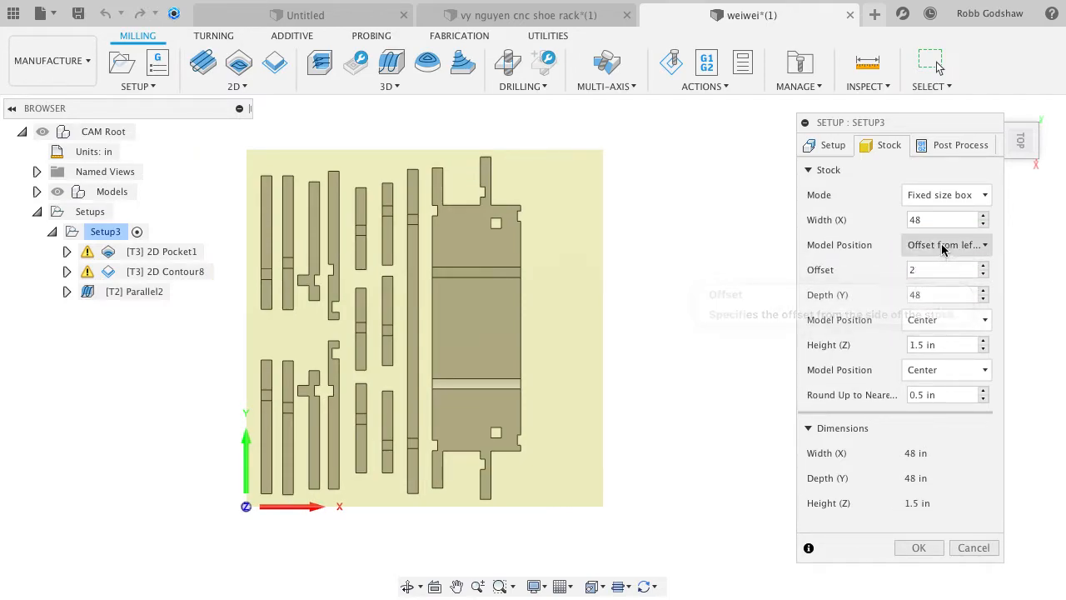
# Step: Inspect the placement of the parts within the shifted stock from above and at an angle, especially around the stock origin
pyautogui.hscroll(-3, 521, 291)
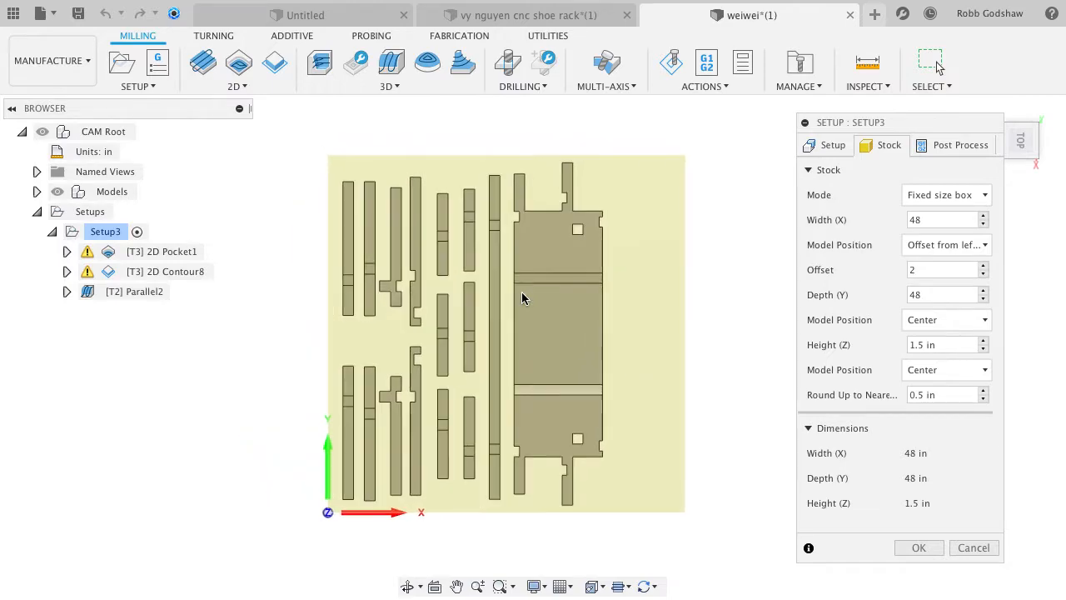
pyautogui.keyDown('shift'); pyautogui.scroll(-5, 521, 291); pyautogui.keyUp('shift')
pyautogui.keyDown('shift'); pyautogui.hscroll(-5, 522, 292); pyautogui.keyUp('shift')
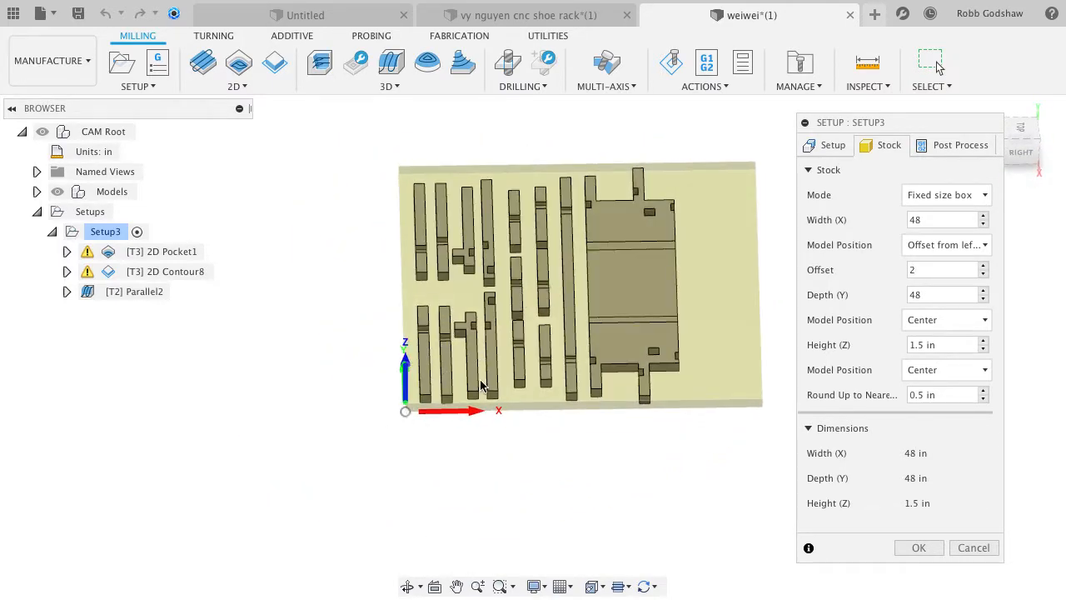
pyautogui.keyDown('shift'); pyautogui.scroll(5, 480, 382); pyautogui.keyUp('shift')
pyautogui.keyDown('shift'); pyautogui.scroll(-5, 481, 381); pyautogui.keyUp('shift')
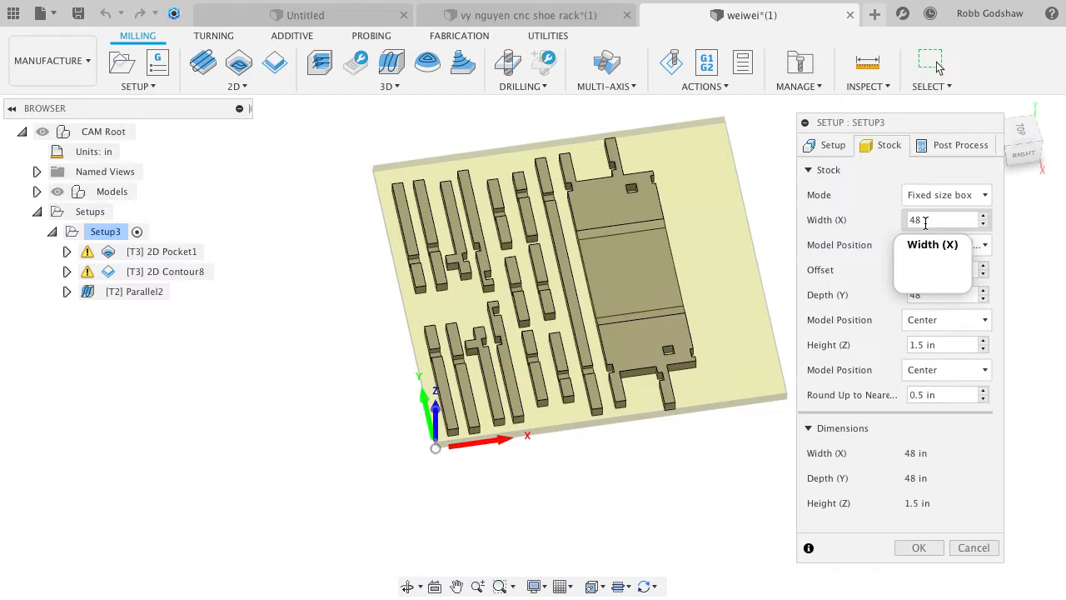
pyautogui.keyDown('shift'); pyautogui.scroll(-5, 635, 371); pyautogui.keyUp('shift')
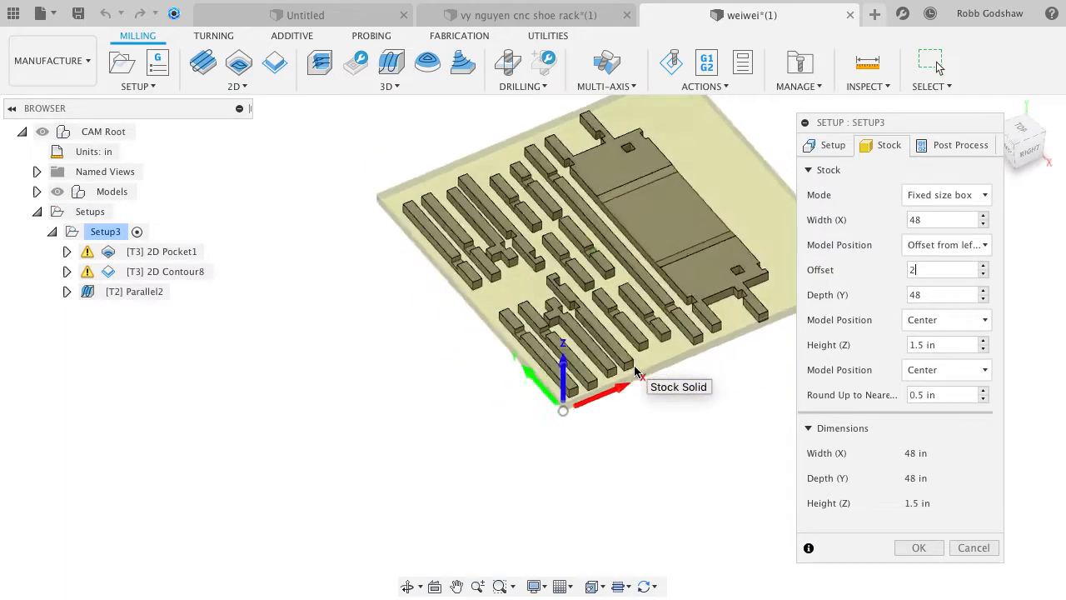
pyautogui.keyDown('shift'); pyautogui.scroll(-3, 636, 371); pyautogui.keyUp('shift')
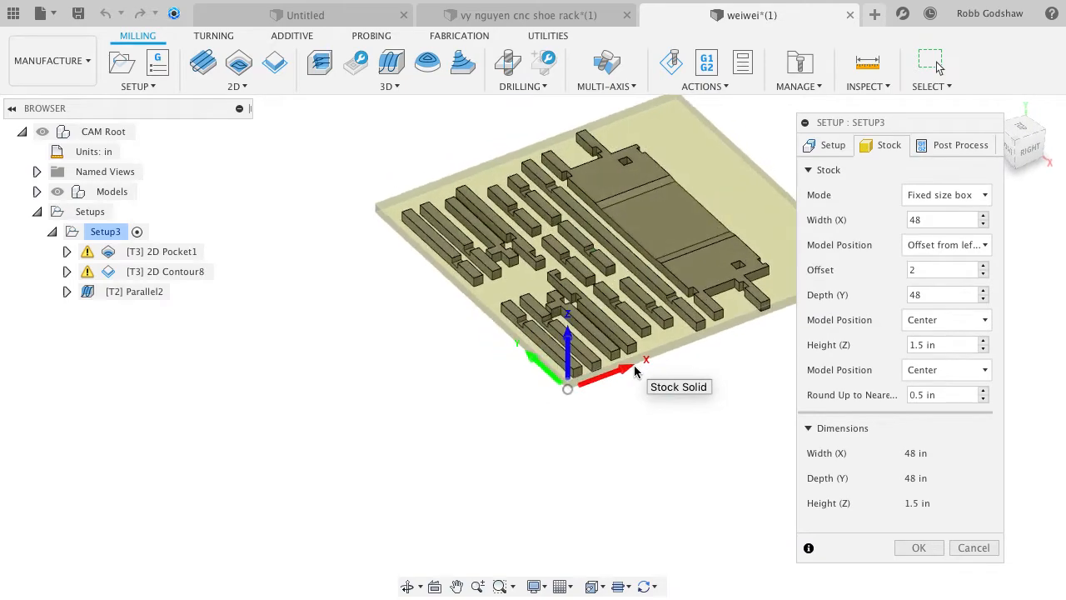
# Step: Try a full-sheet stock width (X) of 96 in, and return the width to 48 in
pyautogui.doubleClick(935, 218)
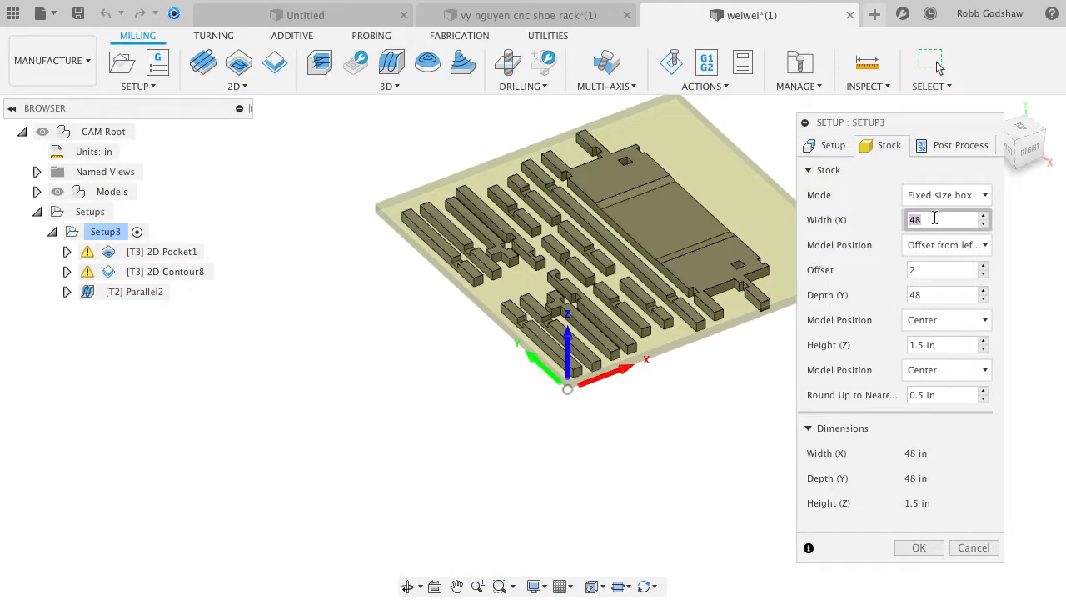
pyautogui.write('96')
pyautogui.press('Return')
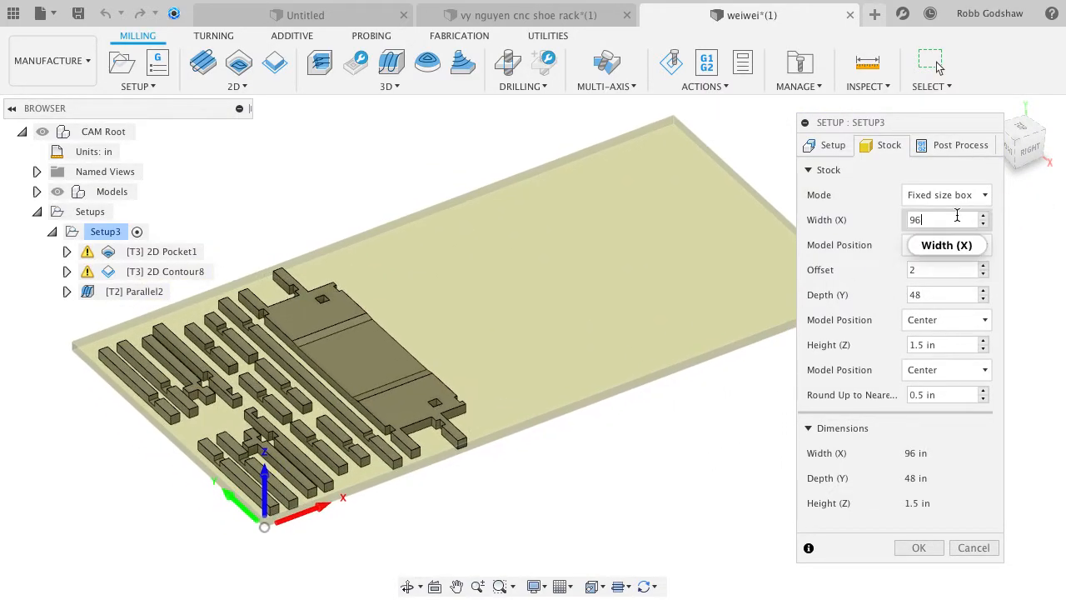
pyautogui.write('9')
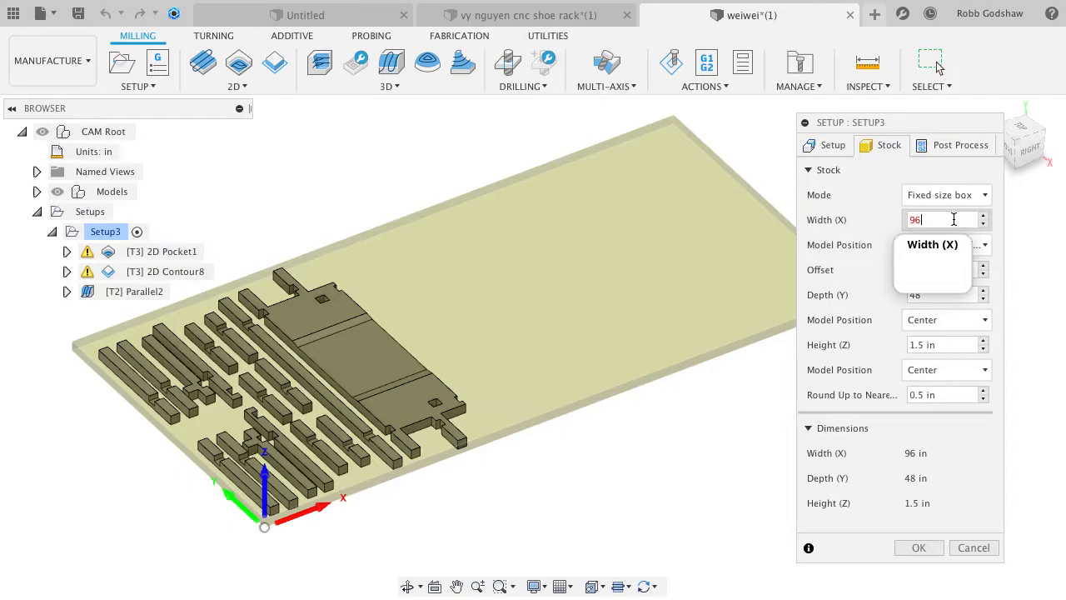
pyautogui.write('4')
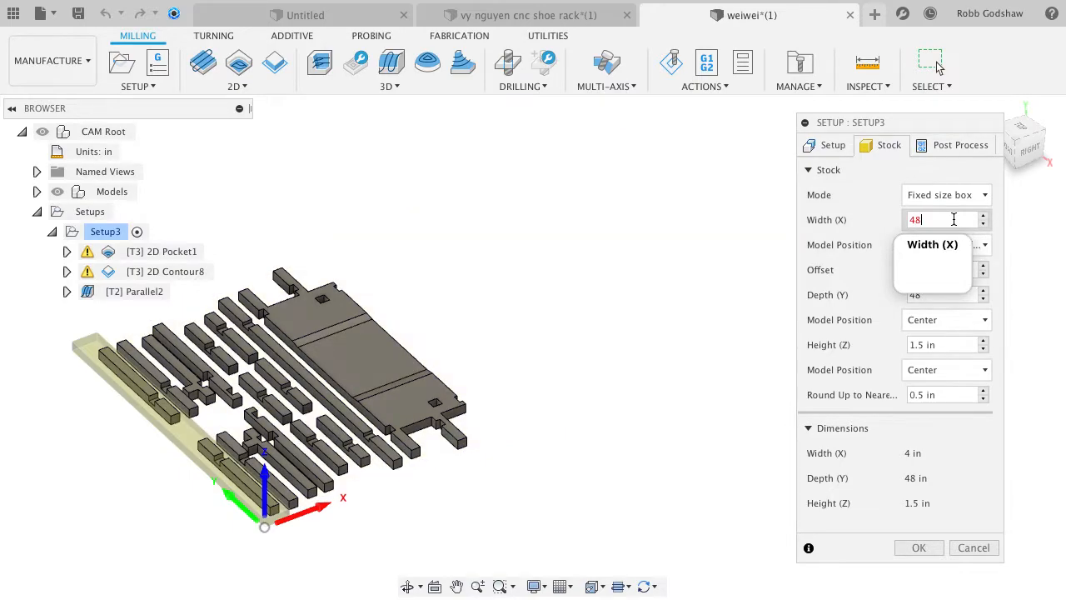
pyautogui.write('8')
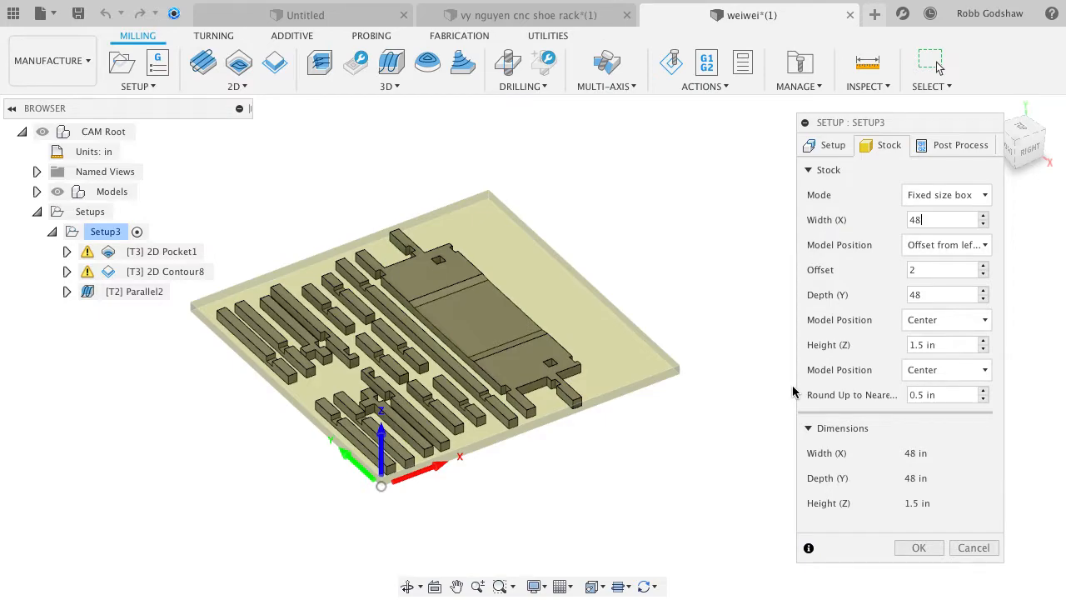
# Step: Check the Post Process and Setup settings of Setup3, accept the stock changes and regenerate all its toolpaths
pyautogui.click(925, 146)
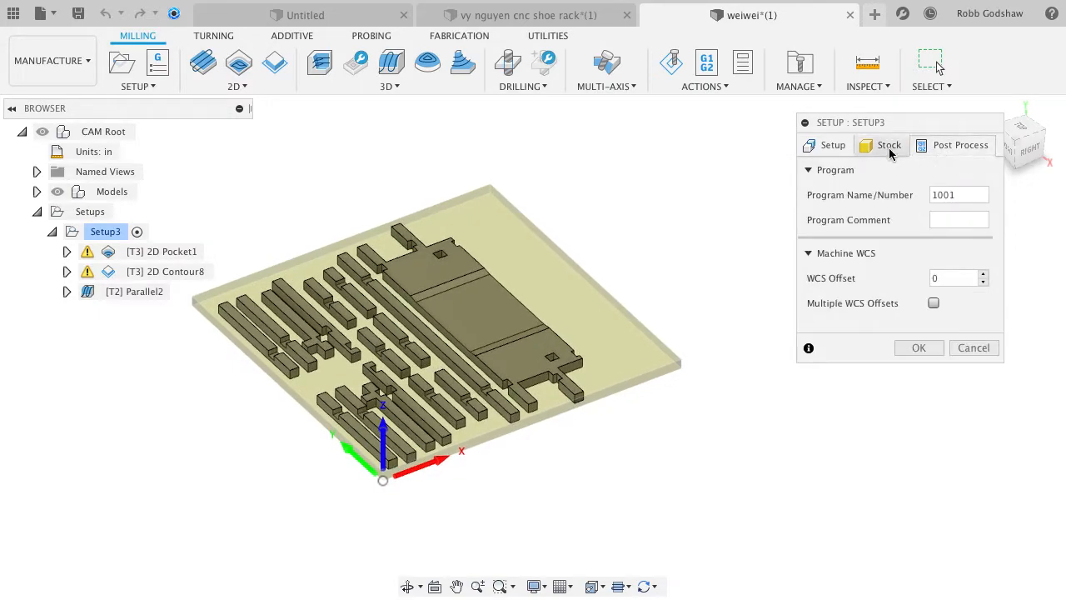
pyautogui.click(821, 147)
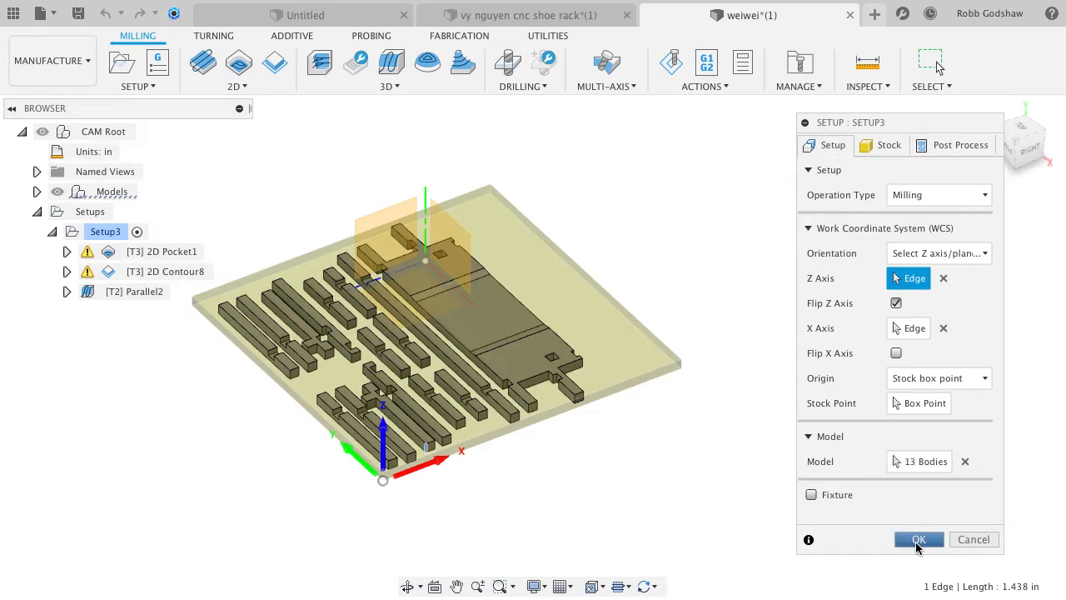
pyautogui.click(918, 540)
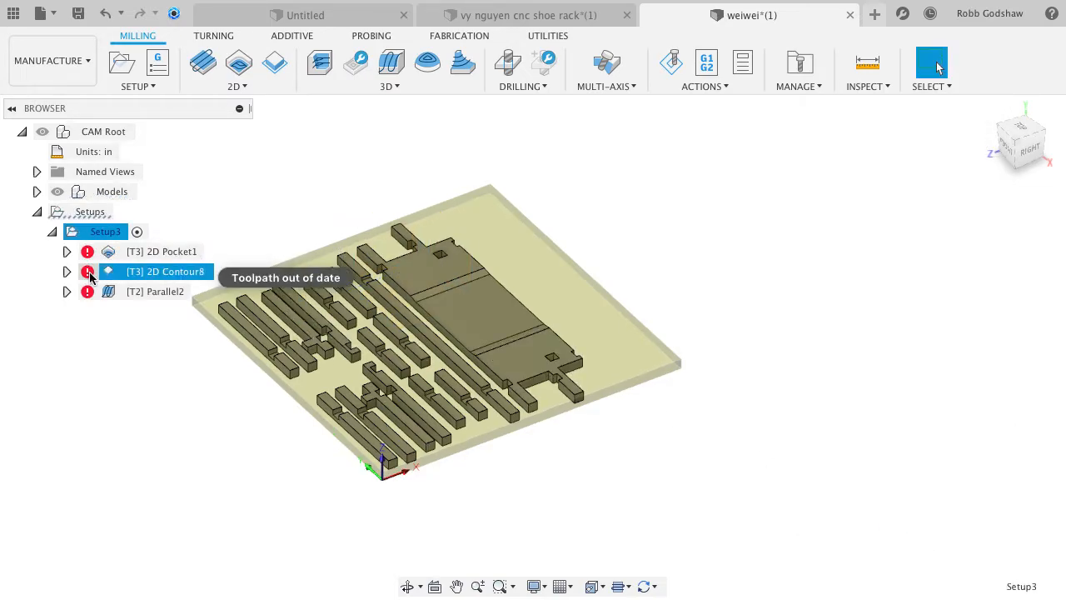
pyautogui.rightClick(90, 240)
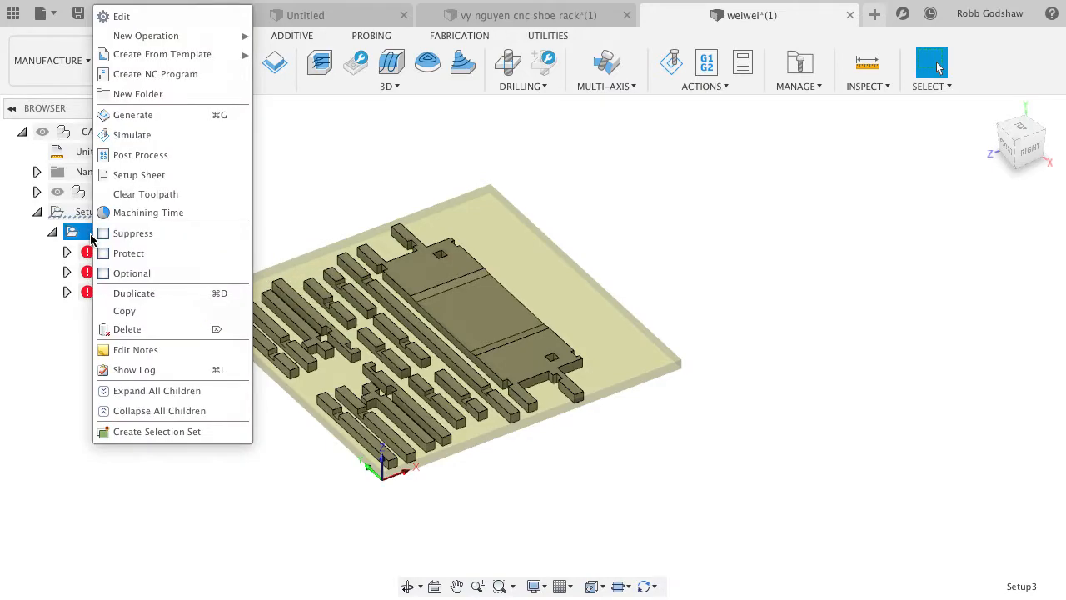
pyautogui.click(155, 120)
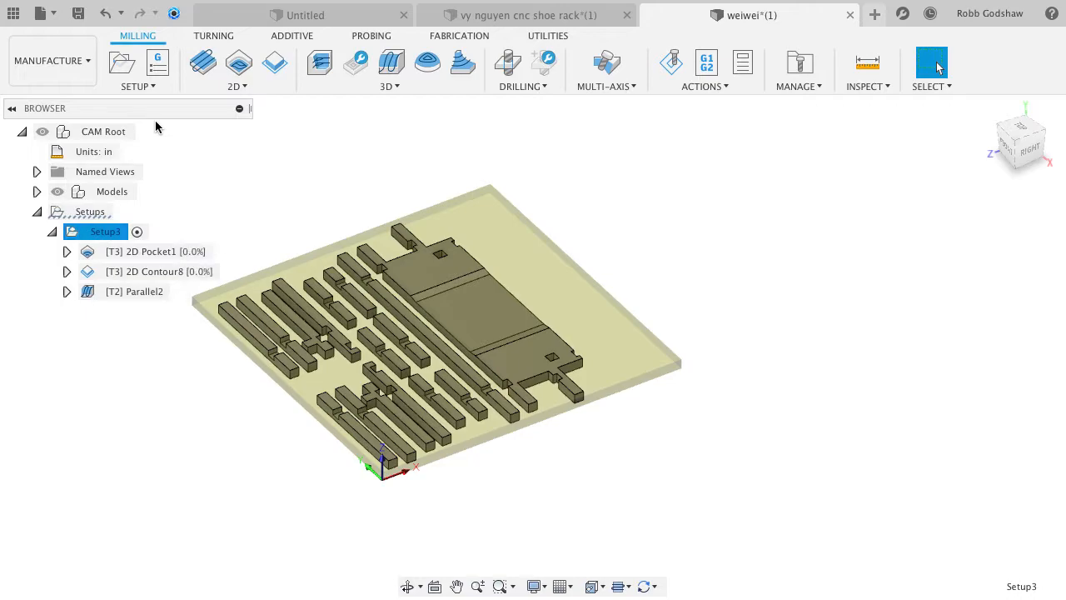
# Step: Review the regenerated 2D Pocket1 and 2D Contour8 toolpaths and read the warning log of 2D Pocket1
pyautogui.click(144, 251)
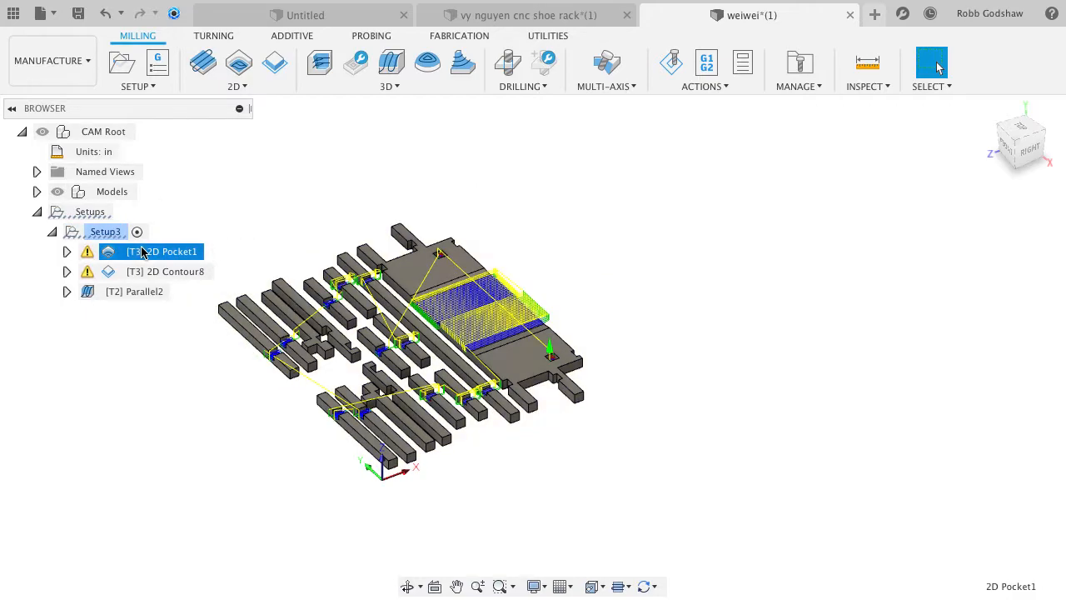
pyautogui.click(129, 270)
pyautogui.keyDown('shift'); pyautogui.click(86, 252); pyautogui.keyUp('shift')
pyautogui.click(86, 251)
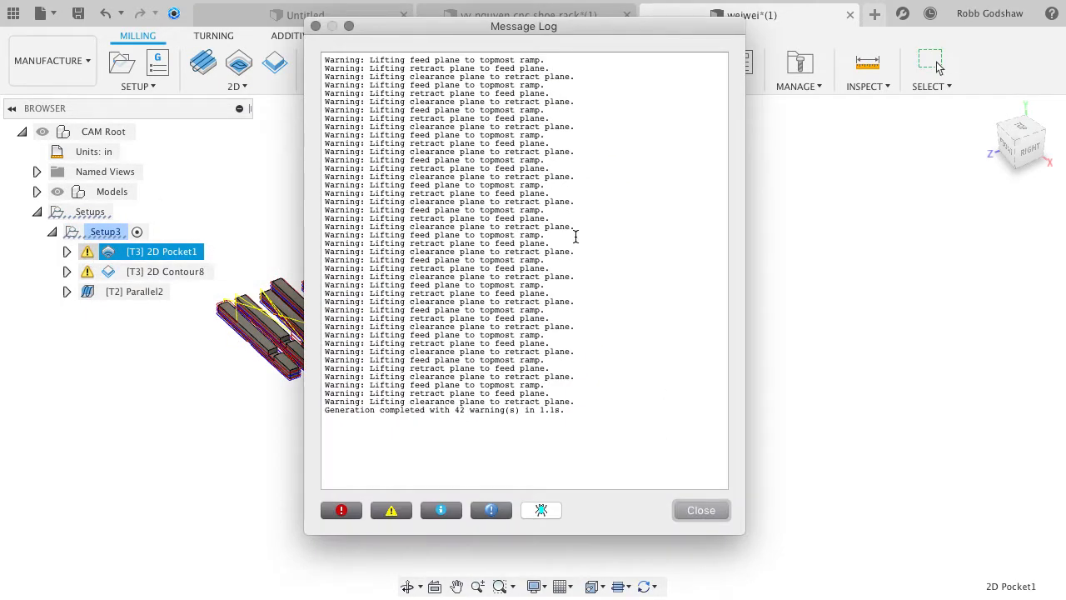
pyautogui.click(701, 510)
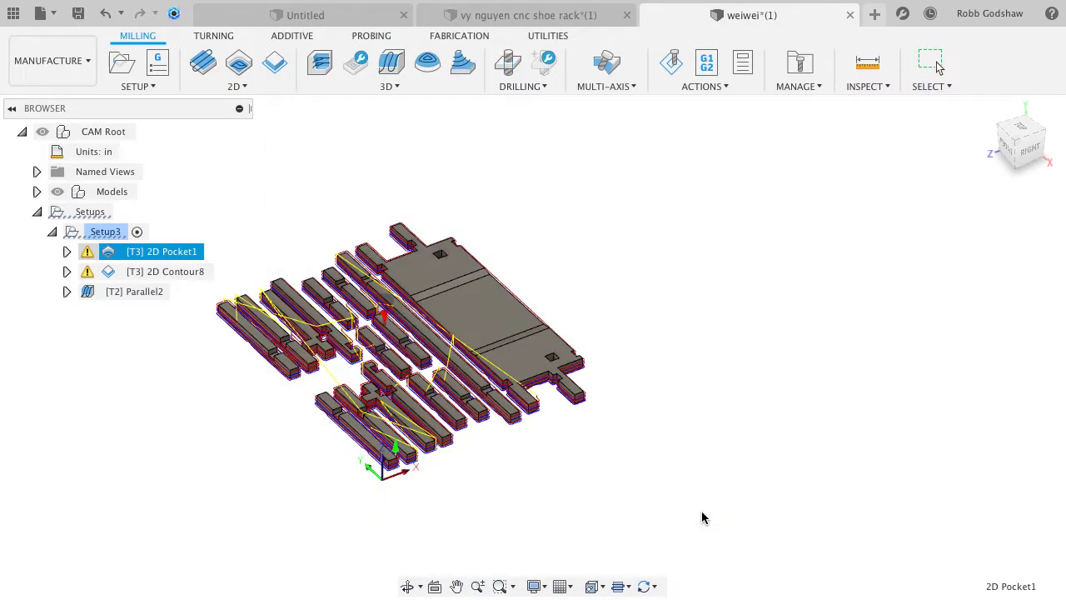
pyautogui.click(184, 333)
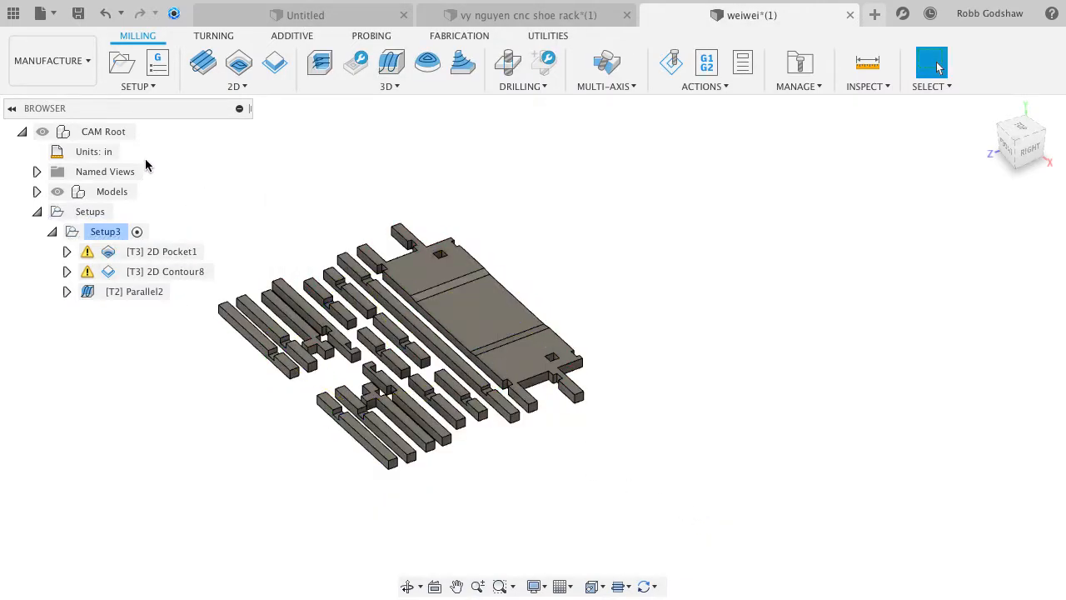
# Step: Switch to the Design workspace and create an activated empty component named with the owner's first name (possessive) followed by "Screw Positions"
pyautogui.click(69, 65)
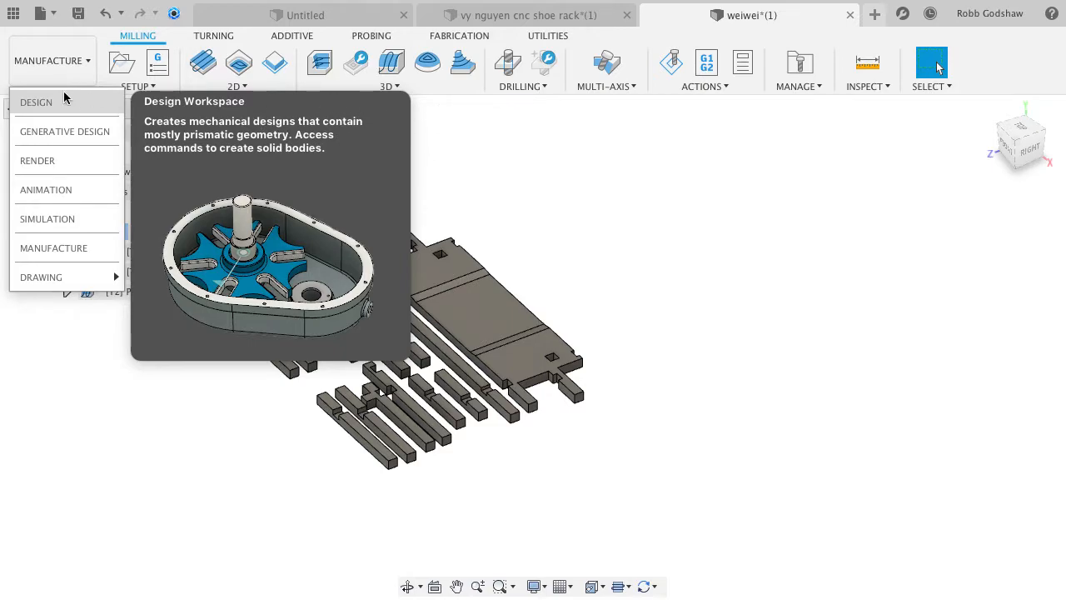
pyautogui.click(36, 102)
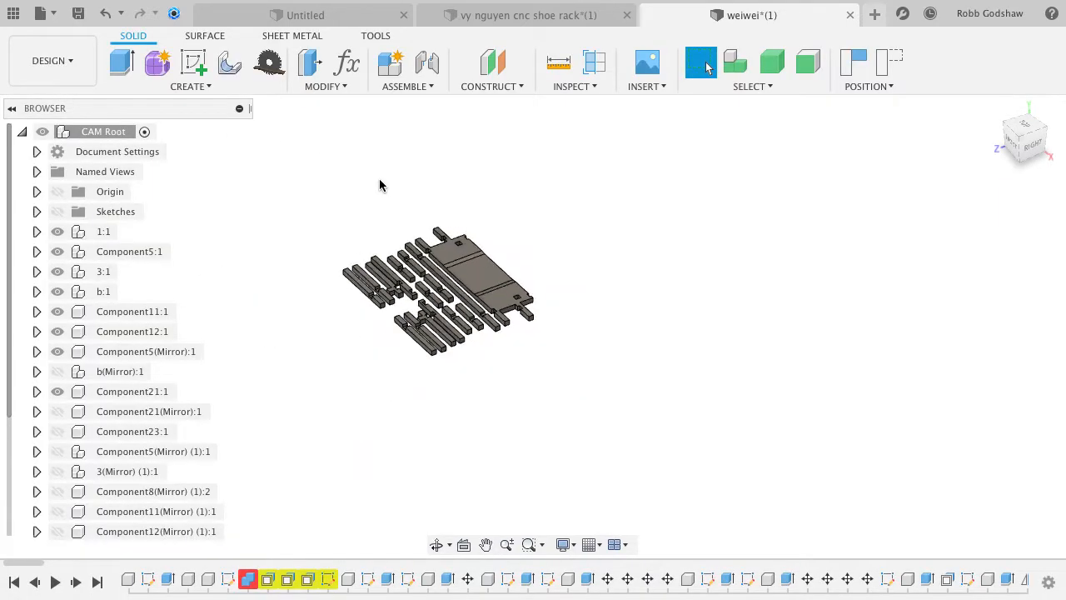
pyautogui.click(185, 87)
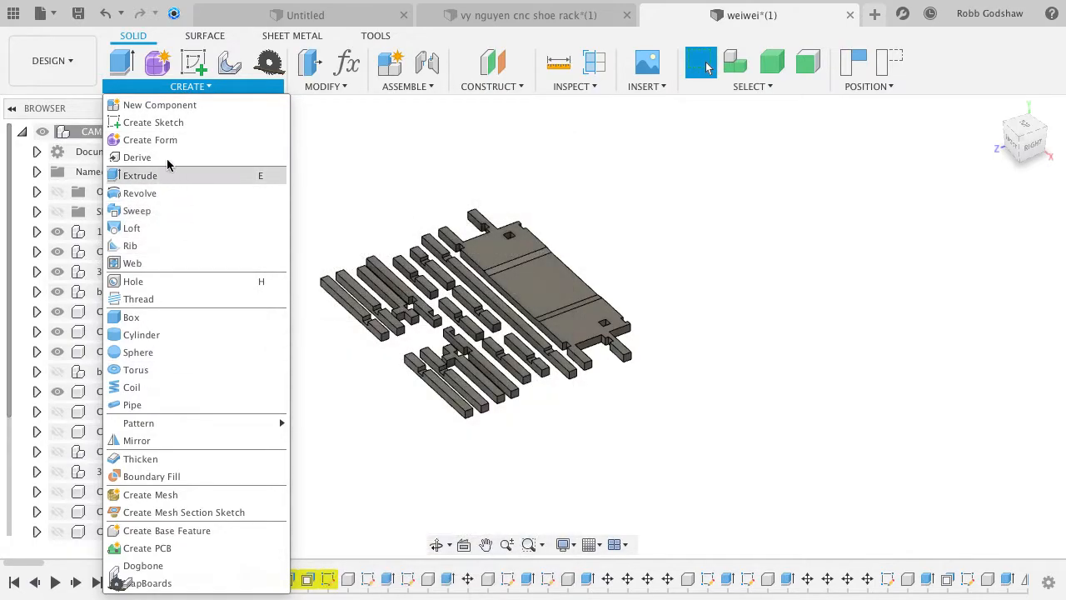
pyautogui.click(152, 104)
pyautogui.click(952, 259)
pyautogui.write('Rp')
pyautogui.press('BackSpace')
pyautogui.press('BackSpace')
pyautogui.press('BackSpace')
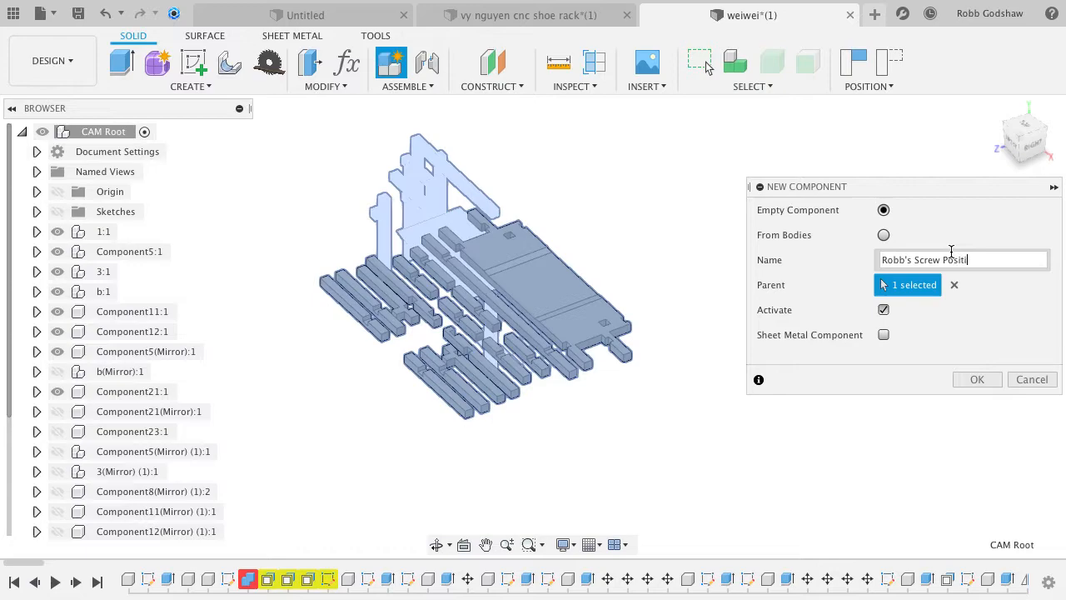
pyautogui.press('Return')
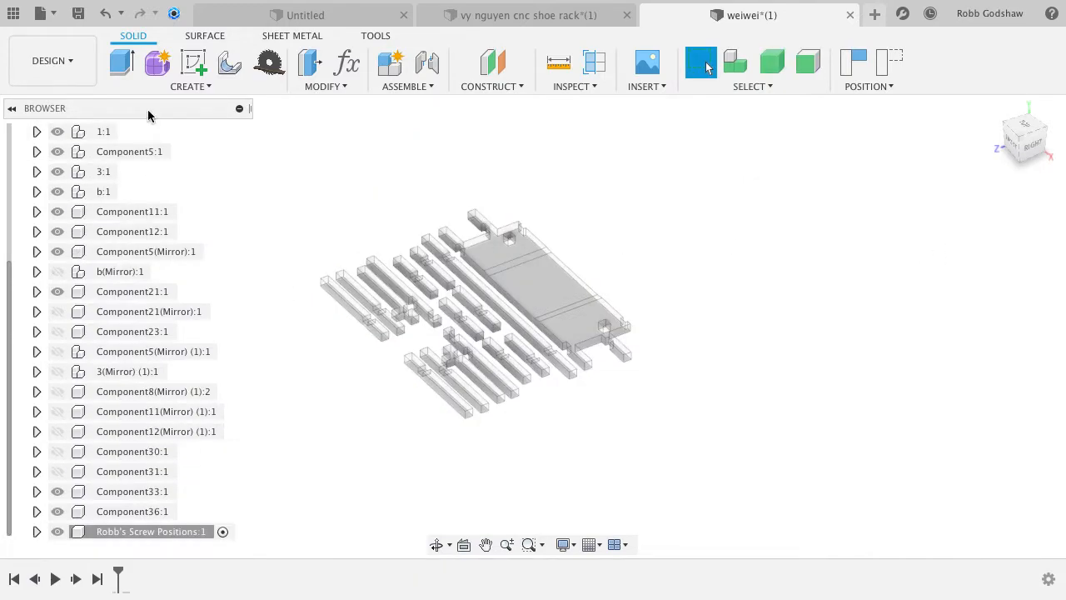
# Step: Create a sketch on the XZ plane in the screw positions component, capturing the current position of the moved components
pyautogui.click(195, 66)
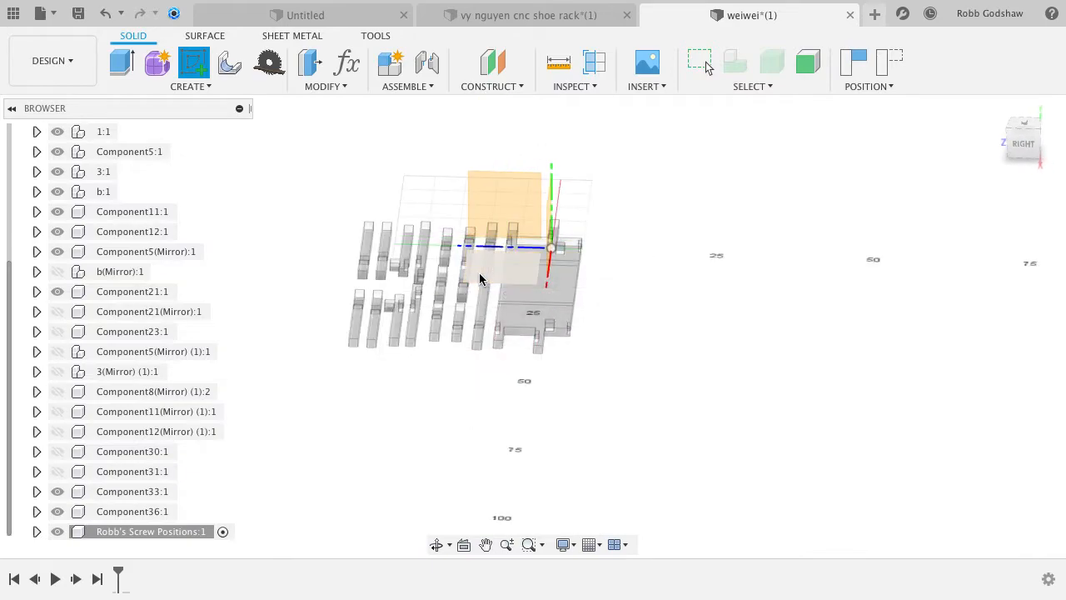
pyautogui.click(479, 278)
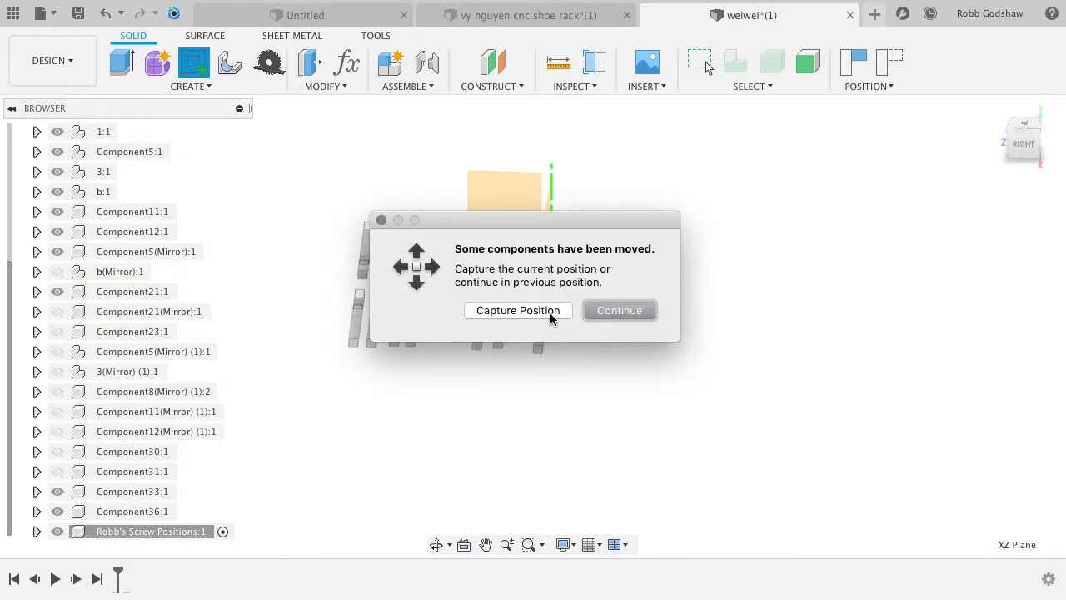
pyautogui.click(550, 315)
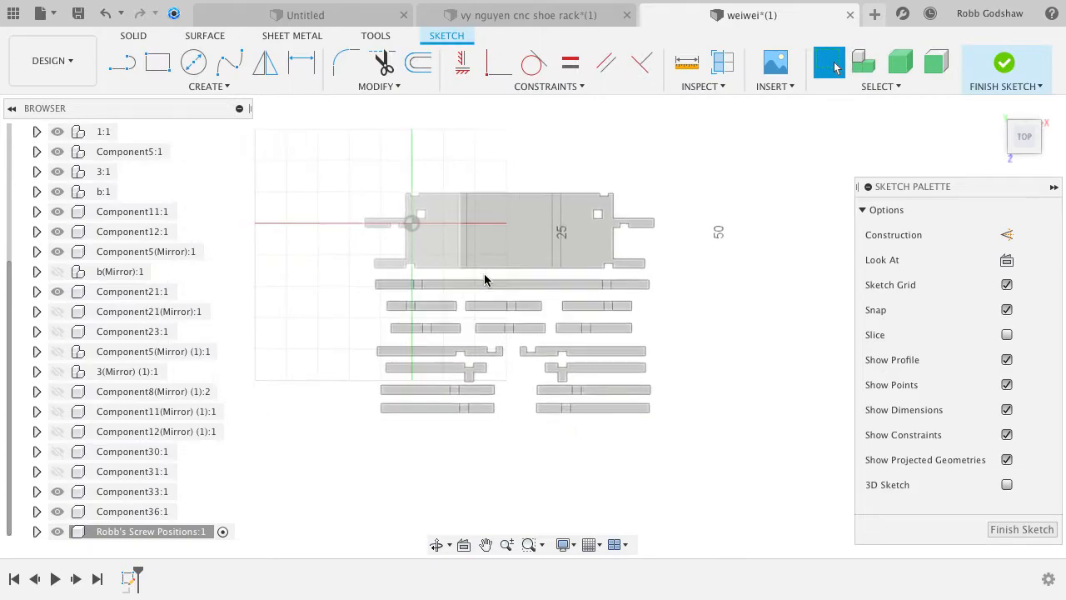
# Step: Place two horizontally aligned sketch points outside the large panel's upper corners, one on each side above its side tabs
pyautogui.click(209, 86)
pyautogui.click(134, 262)
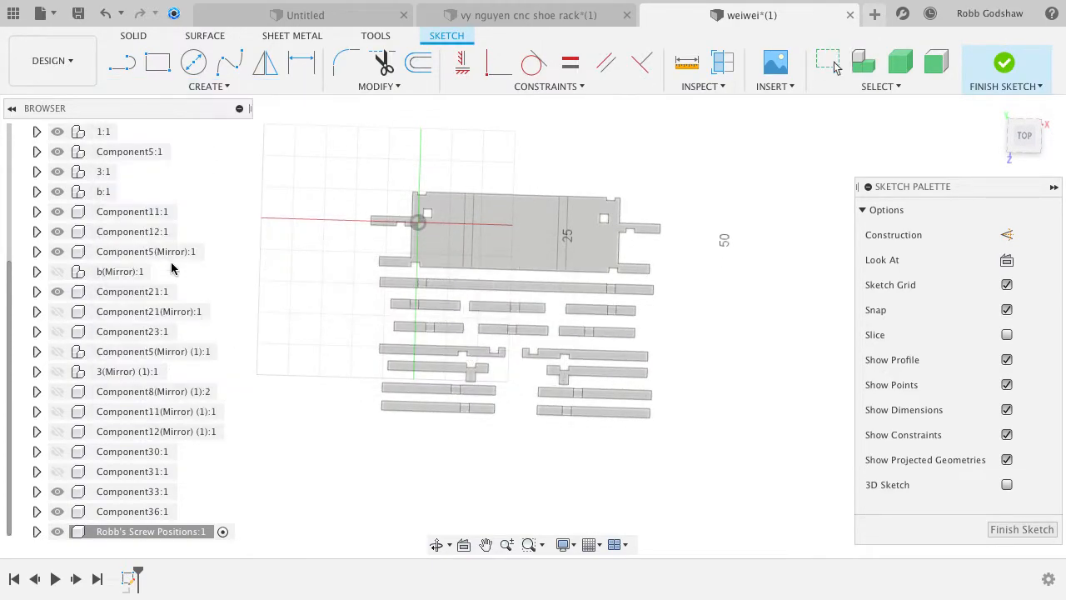
pyautogui.click(1023, 136)
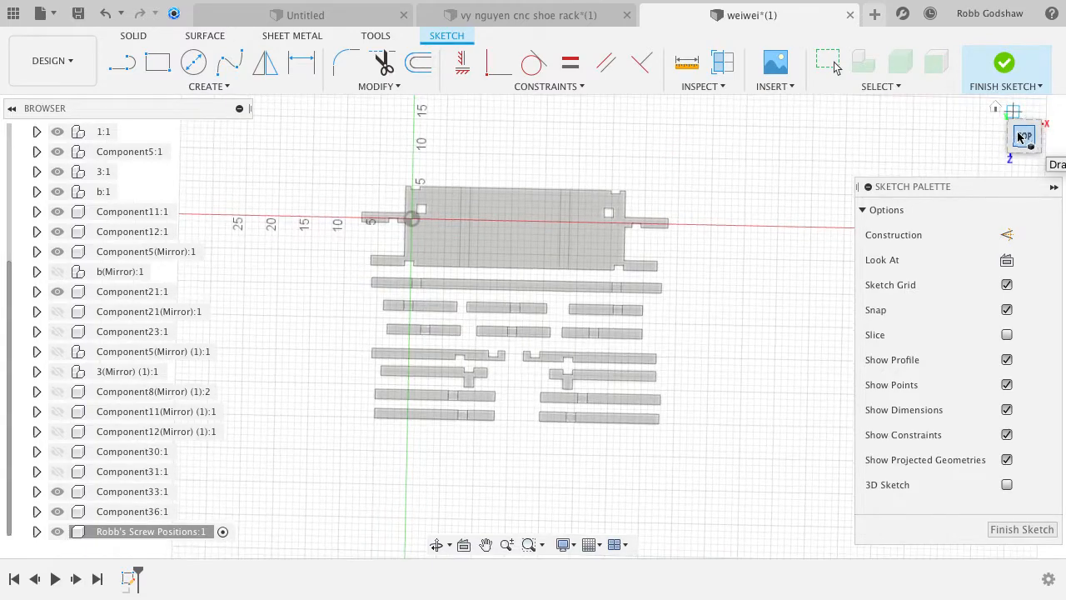
pyautogui.scroll(3, 581, 175)
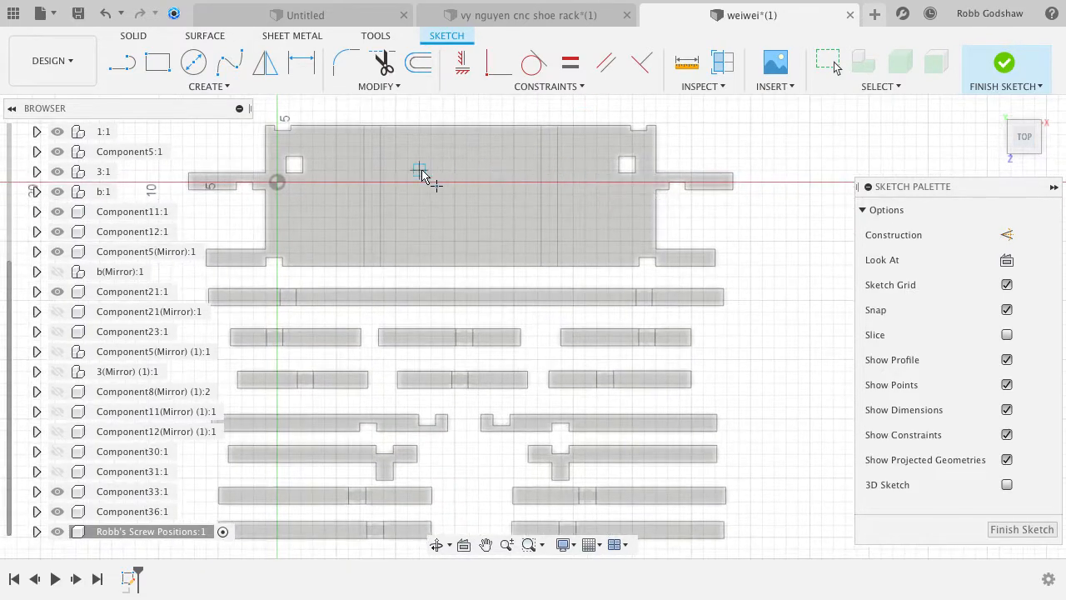
pyautogui.click(270, 160)
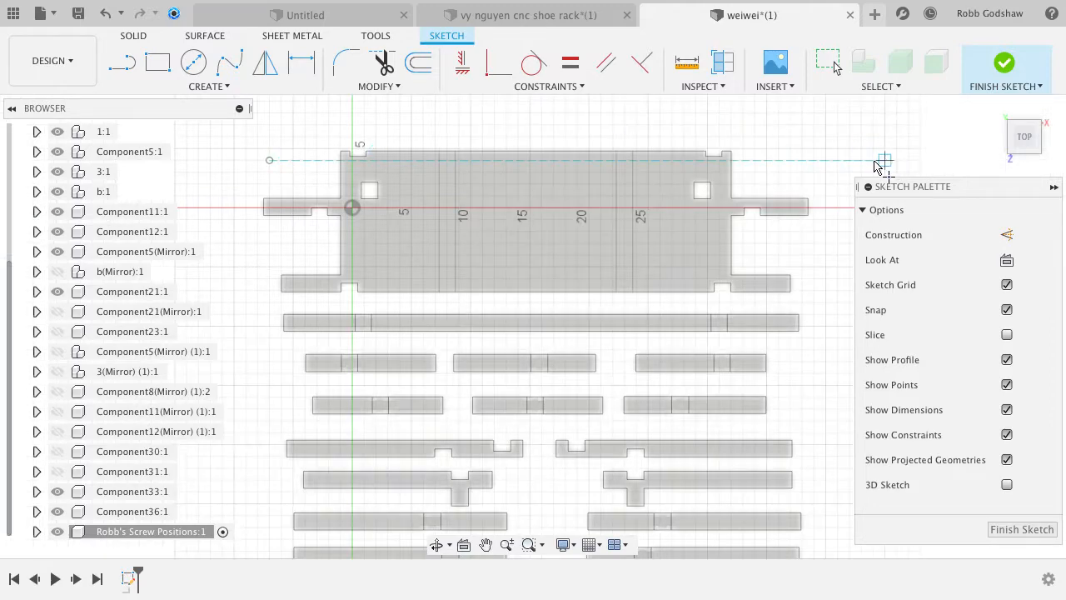
pyautogui.click(790, 160)
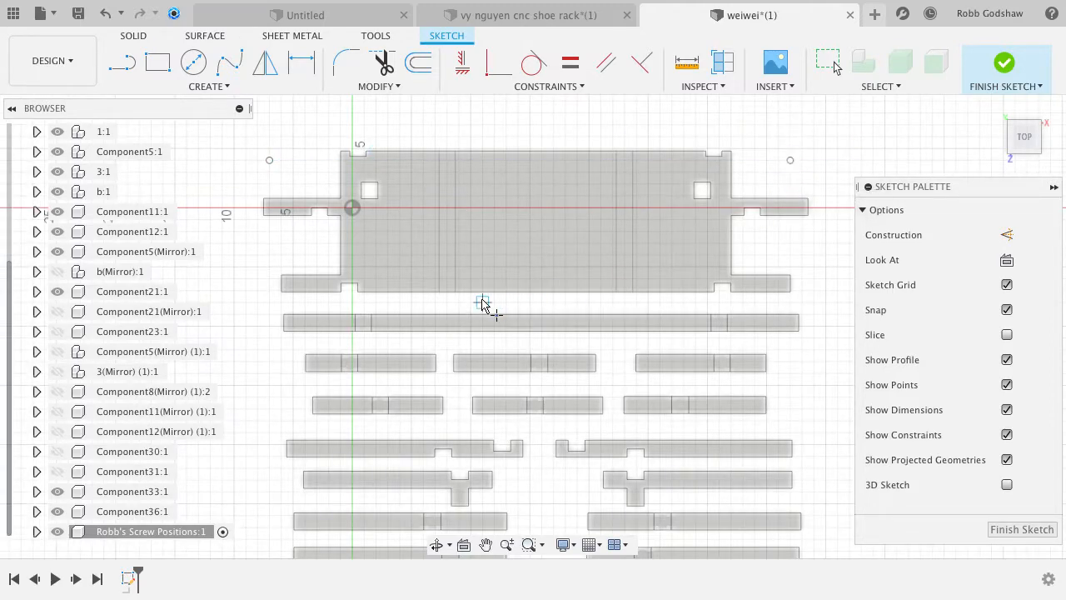
pyautogui.hscroll(-2, 482, 300)
pyautogui.scroll(-2, 483, 300)
pyautogui.hscroll(2, 483, 305)
pyautogui.scroll(-1, 482, 305)
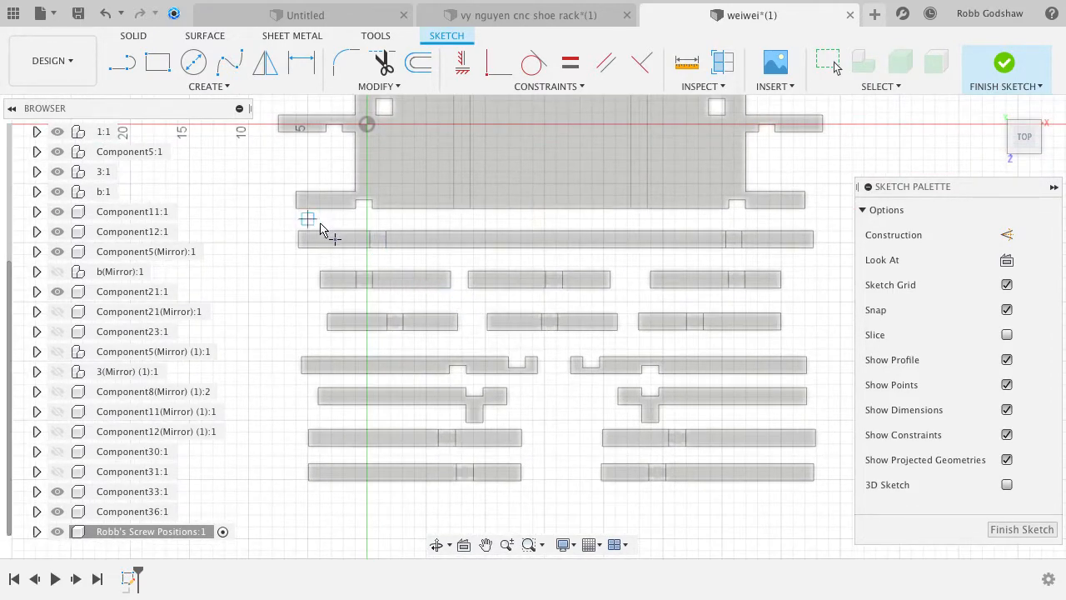
pyautogui.click(591, 544)
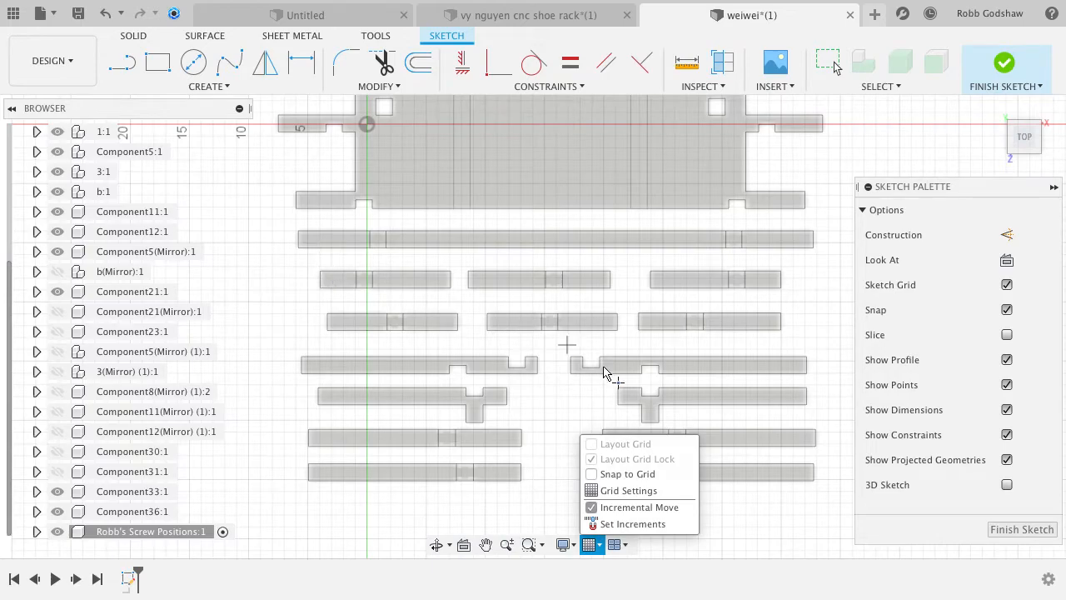
pyautogui.scroll(-4, 477, 239)
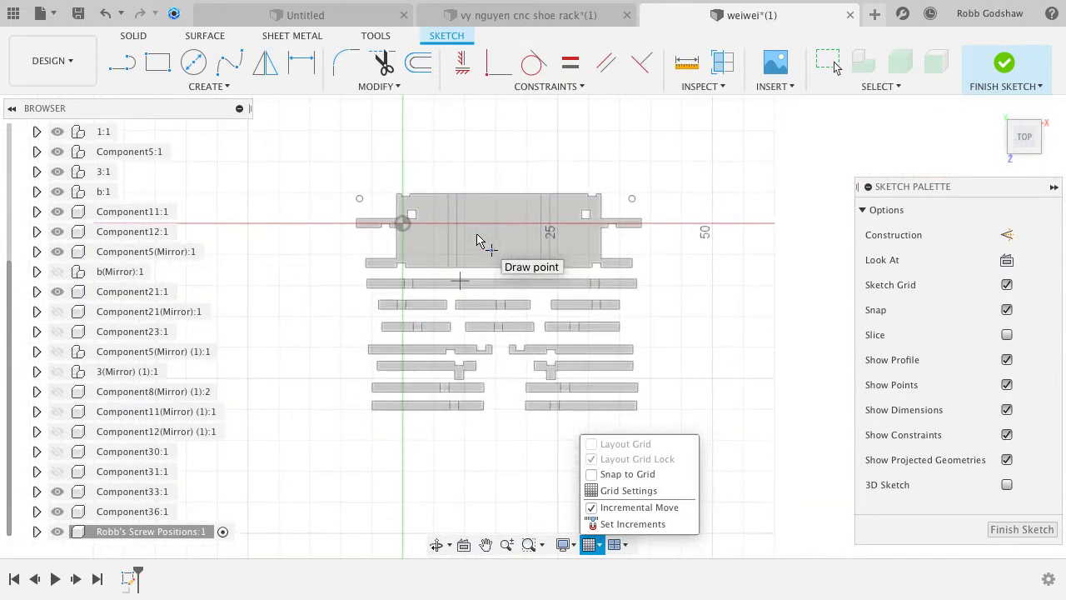
pyautogui.scroll(1, 477, 239)
pyautogui.scroll(2, 477, 239)
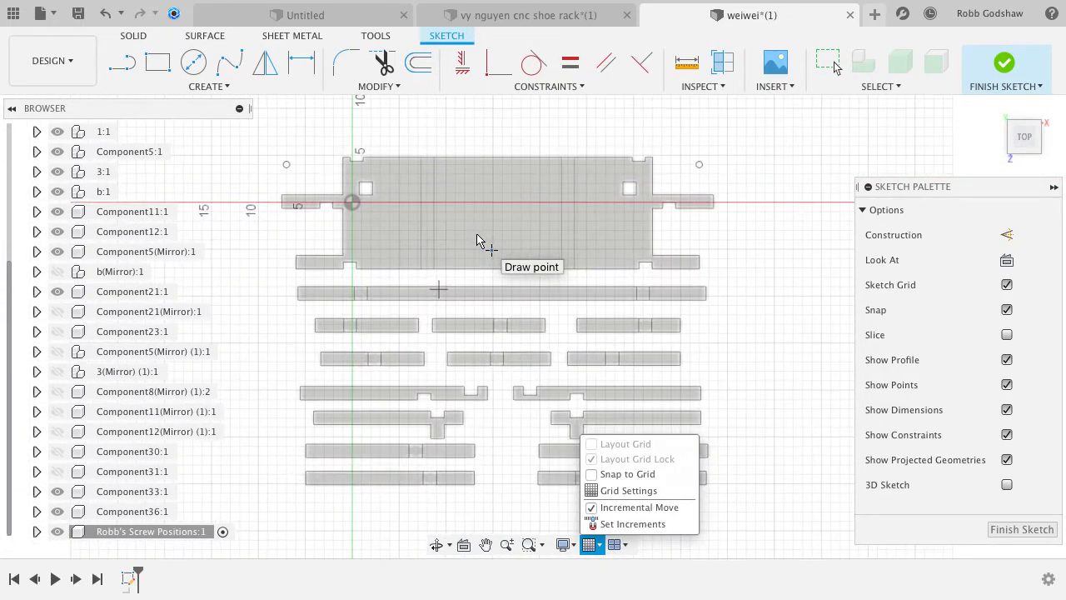
pyautogui.scroll(-3, 477, 239)
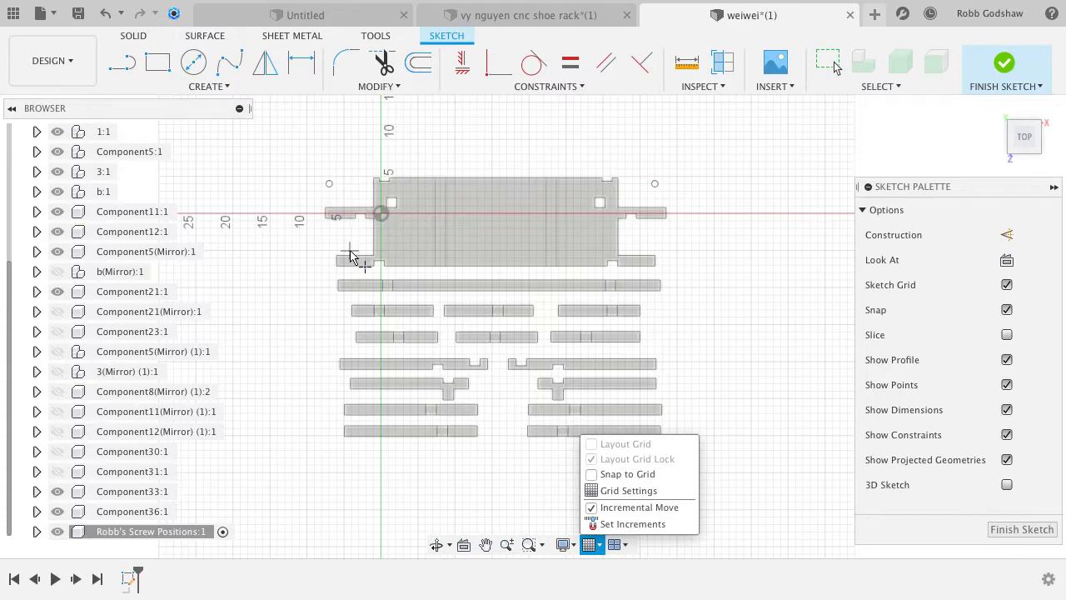
pyautogui.scroll(-2, 351, 290)
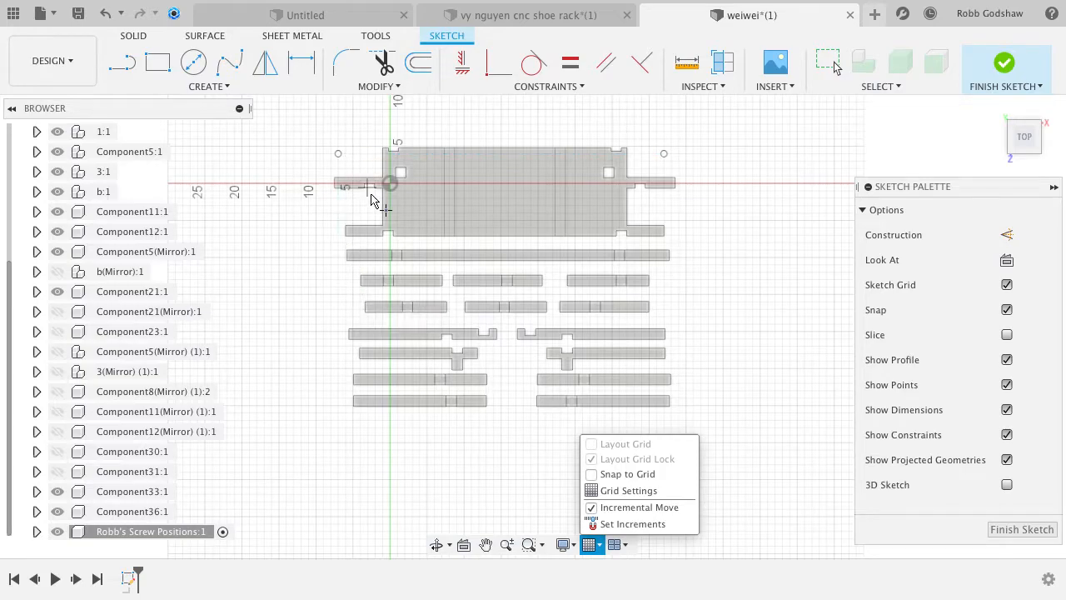
pyautogui.scroll(5, 370, 200)
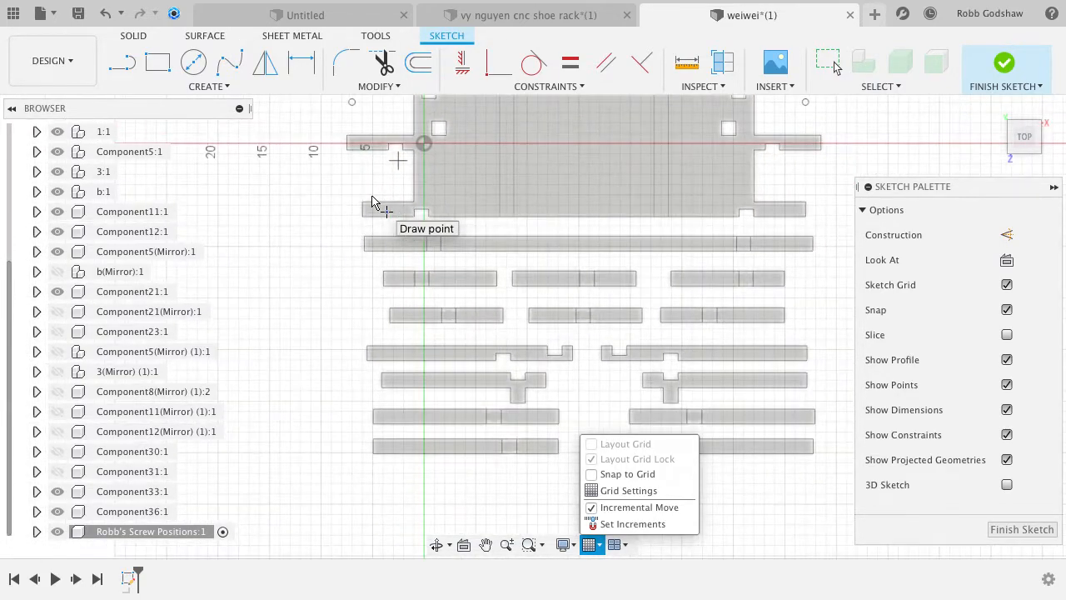
pyautogui.scroll(-3, 371, 200)
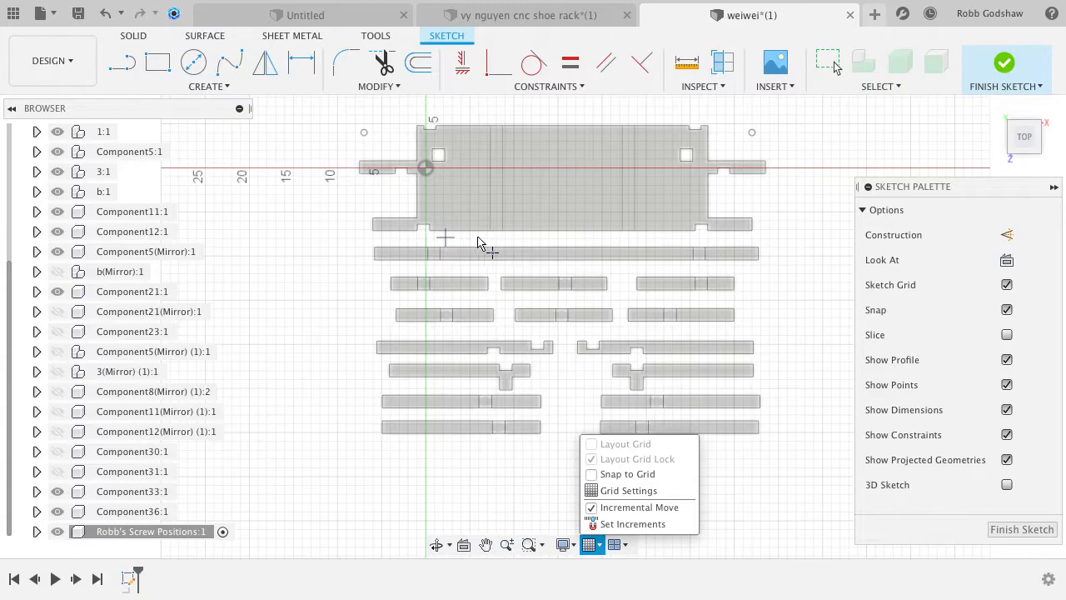
pyautogui.scroll(5, 566, 248)
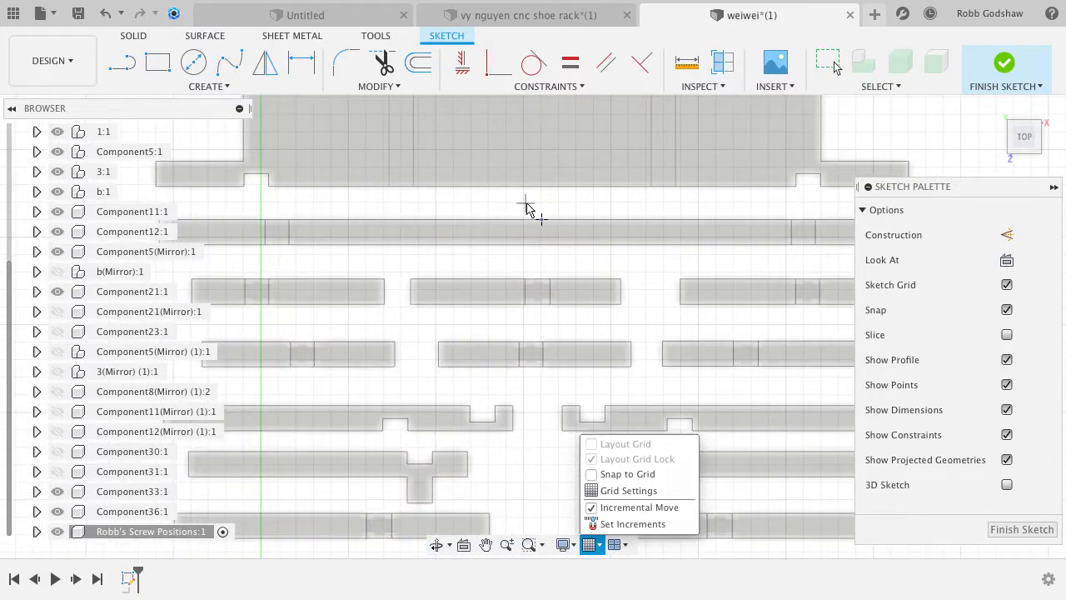
# Step: Place five sketch points down the middle of the layout, in the gaps between part rows from below the large panel to the lower strips
pyautogui.scroll(-2, 469, 231)
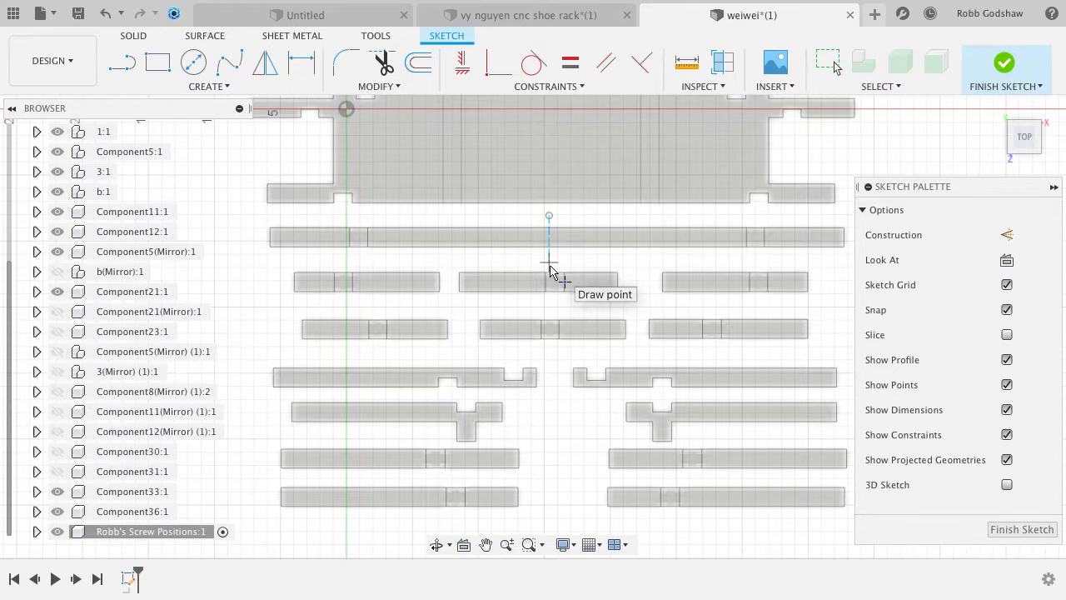
pyautogui.click(549, 259)
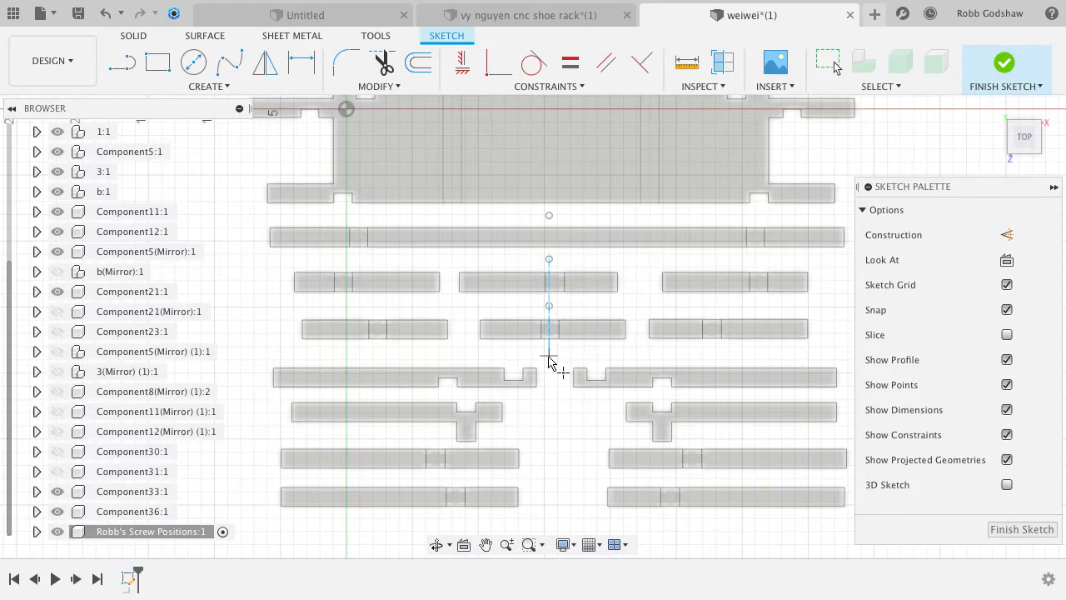
pyautogui.click(549, 356)
pyautogui.scroll(-3, 483, 347)
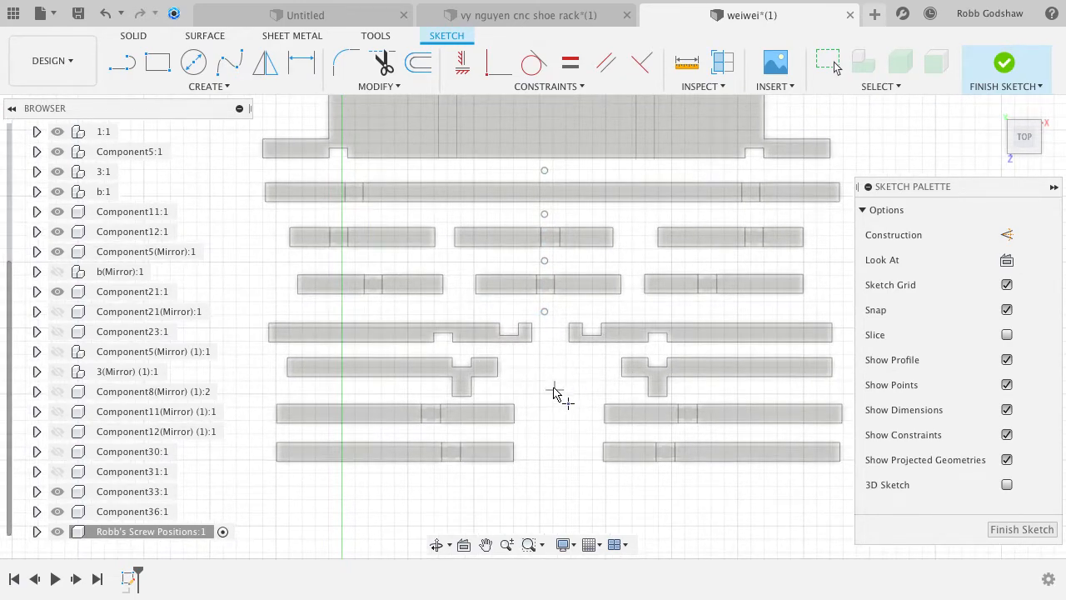
pyautogui.click(552, 399)
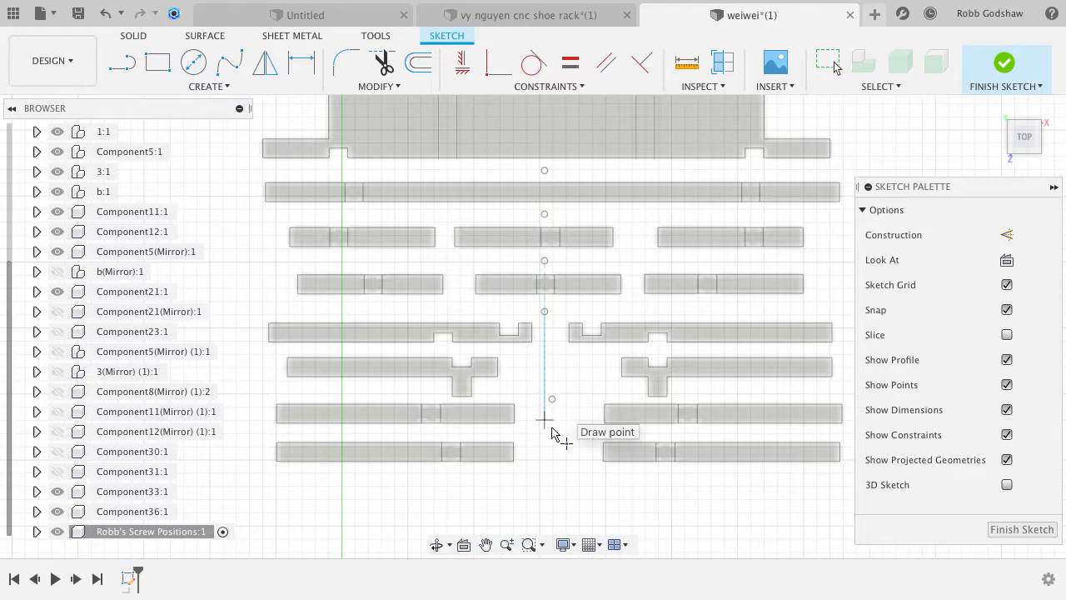
pyautogui.scroll(-3, 539, 426)
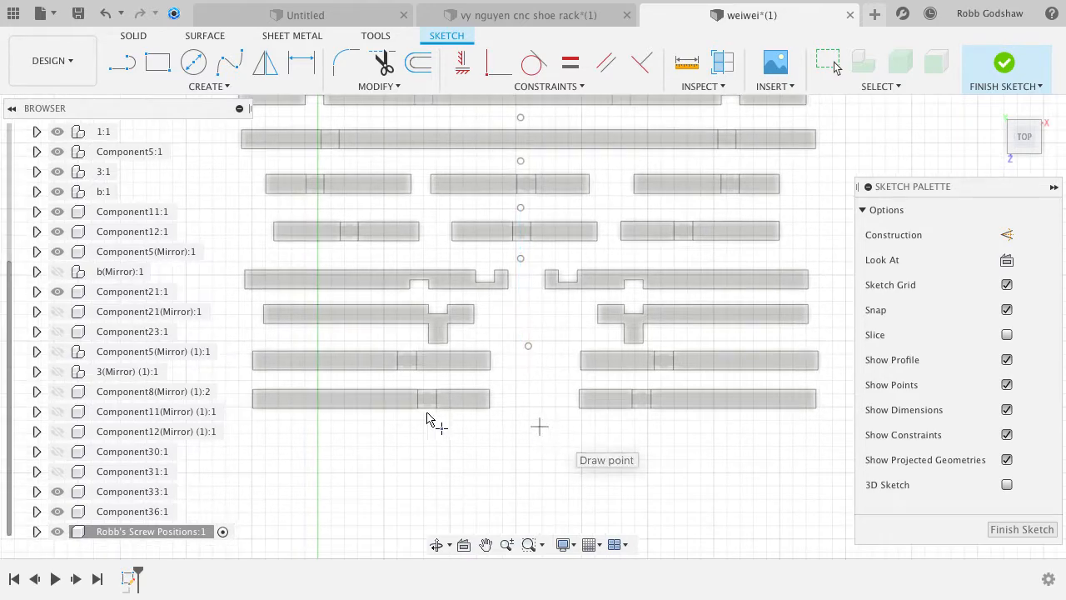
# Step: Place sketch points outside both lower corners of the layout and outside both ends of the gap above the notched parts
pyautogui.click(239, 412)
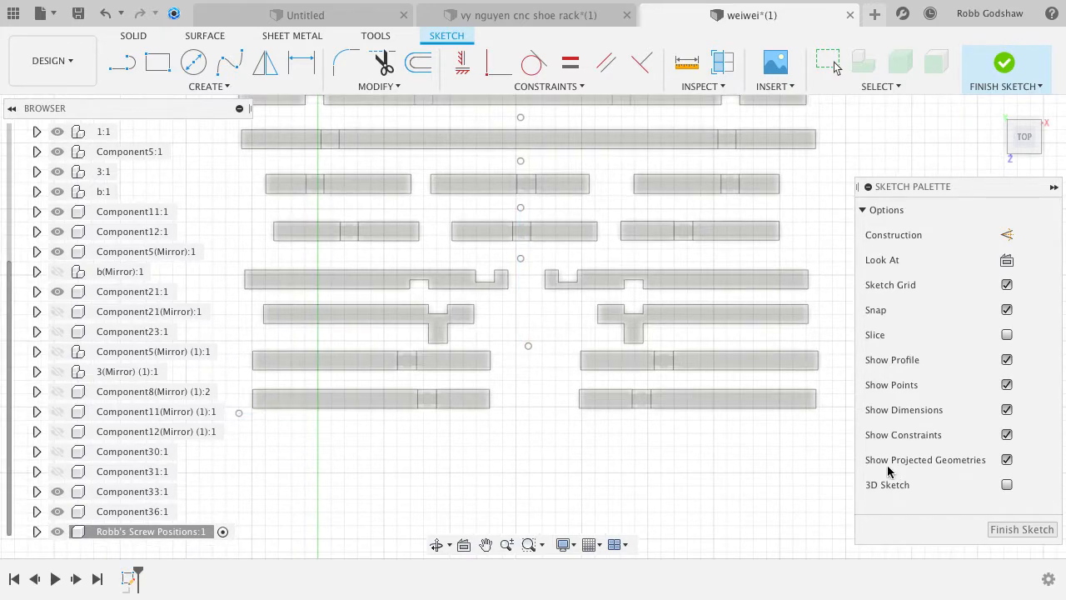
pyautogui.click(829, 413)
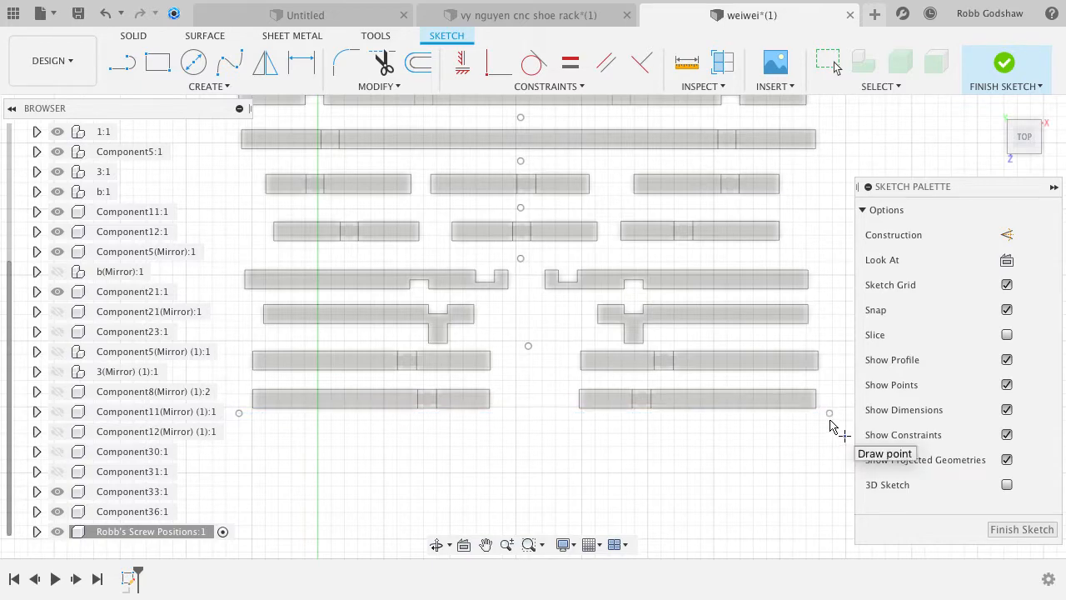
pyautogui.click(830, 258)
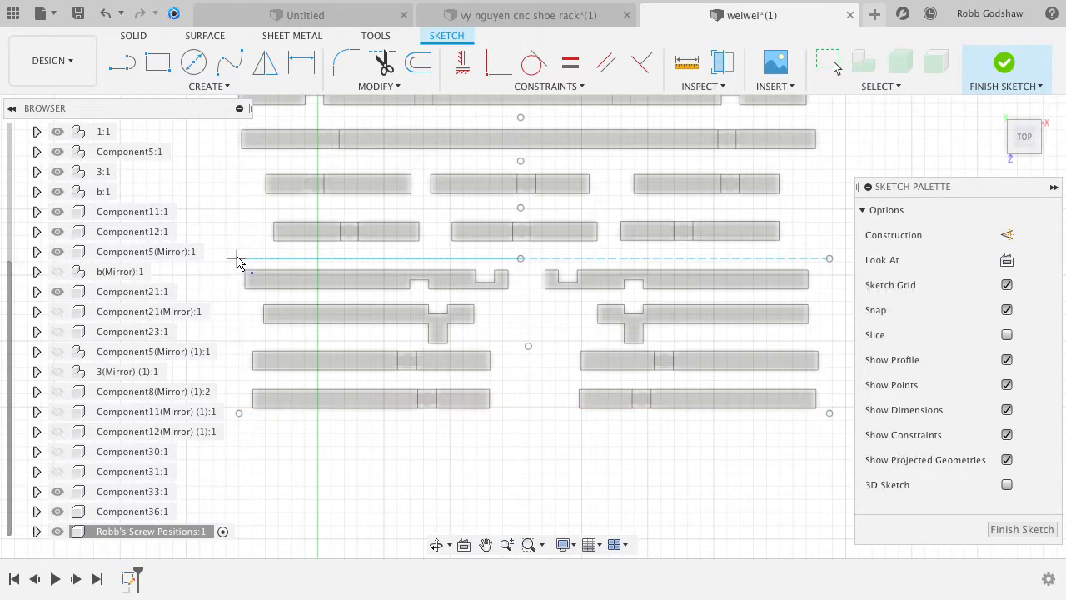
pyautogui.scroll(-3, 257, 255)
pyautogui.scroll(-3, 305, 202)
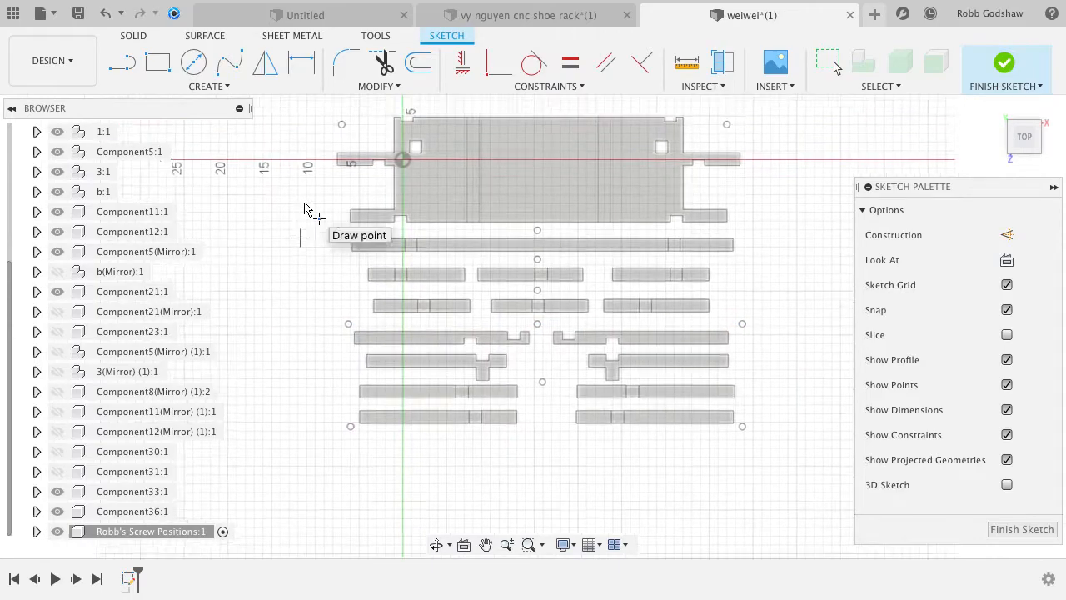
# Step: Place sketch points above the middle of the large panel and between its side tabs on both sides, and finish the sketch
pyautogui.scroll(2, 305, 203)
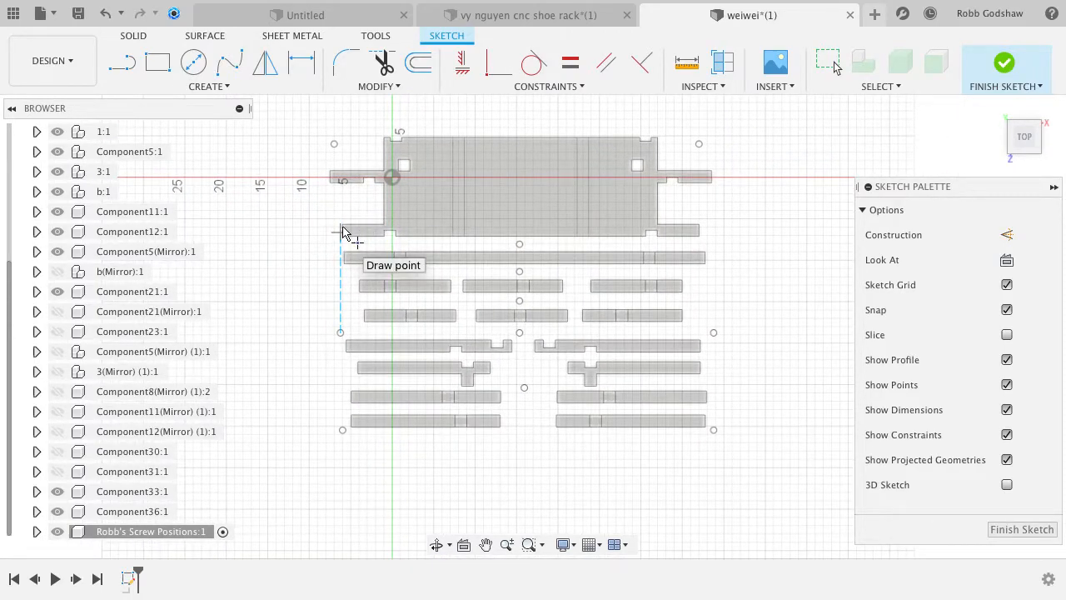
pyautogui.scroll(3, 506, 140)
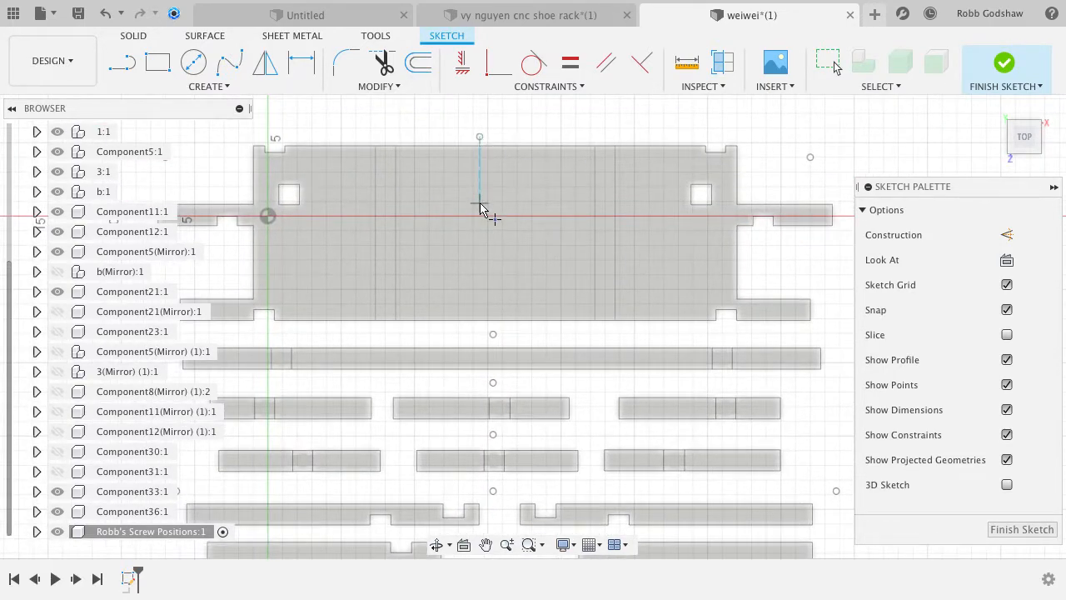
pyautogui.scroll(-3, 507, 312)
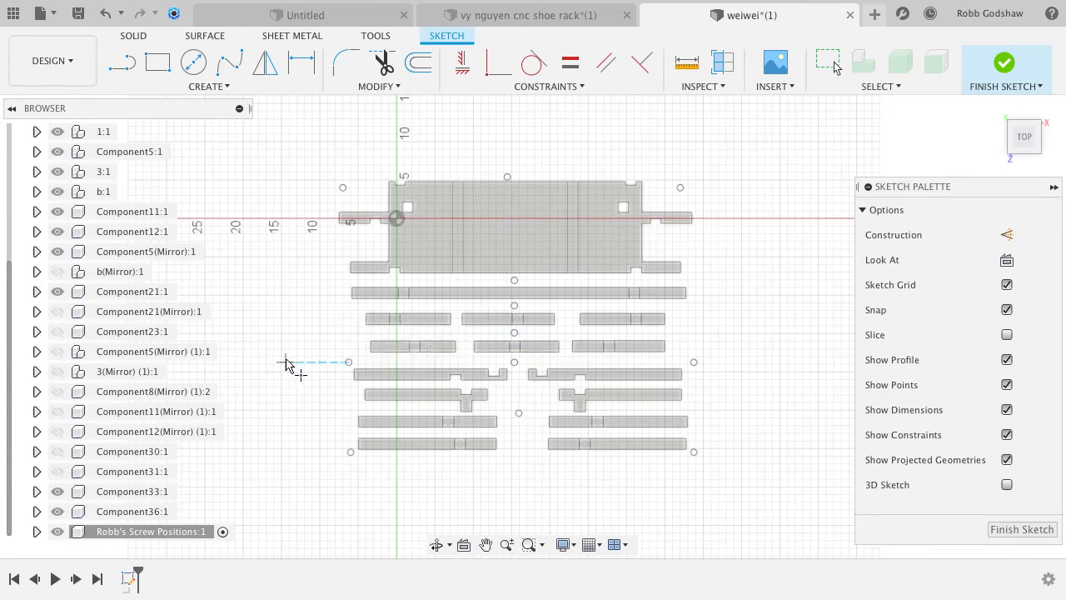
pyautogui.scroll(3, 286, 364)
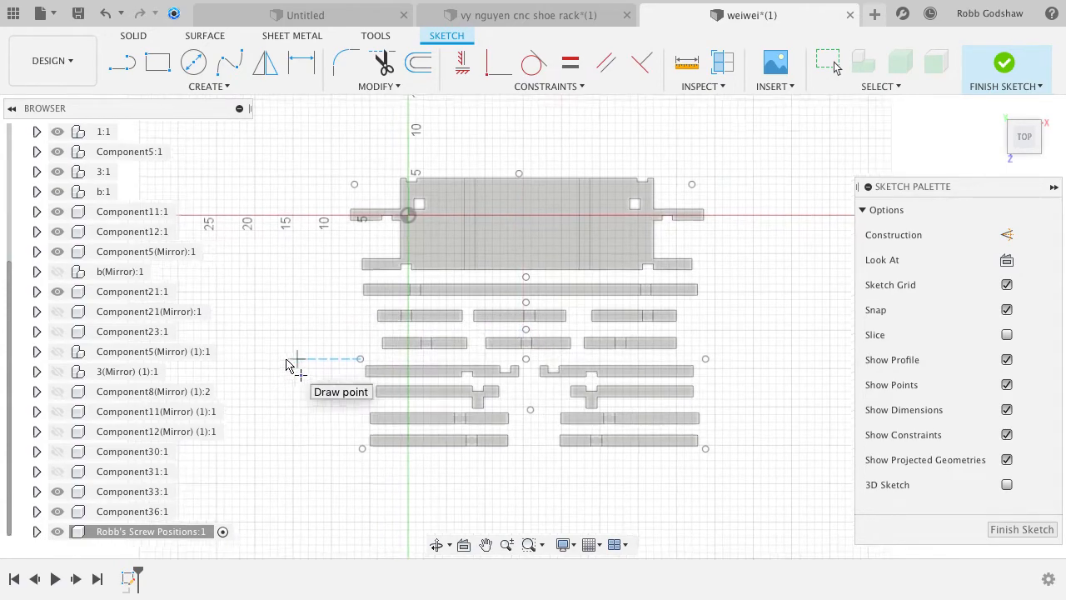
pyautogui.hscroll(2, 285, 364)
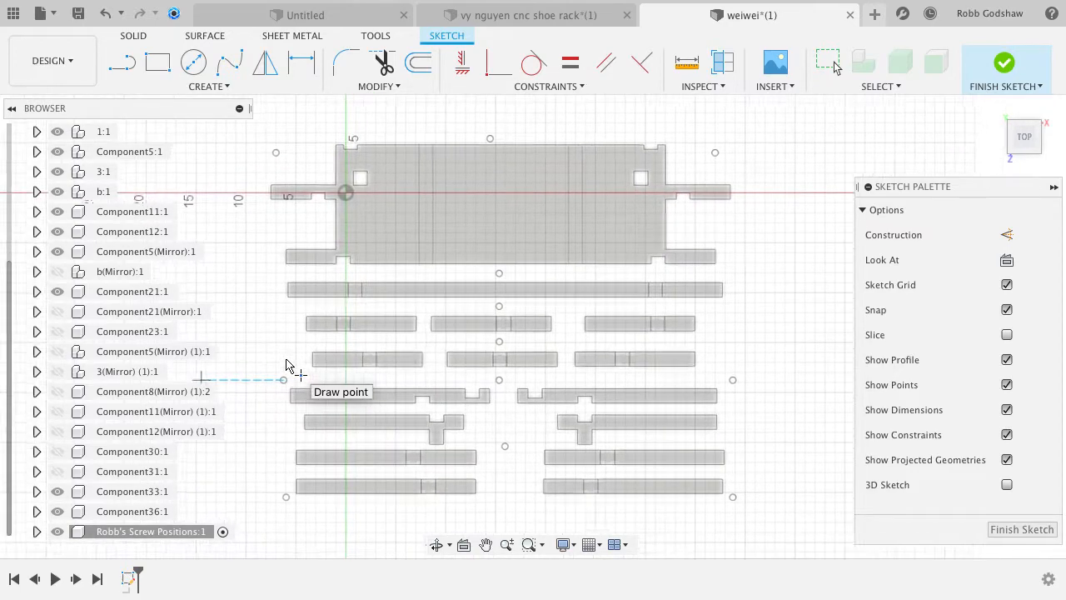
pyautogui.hscroll(-1, 285, 364)
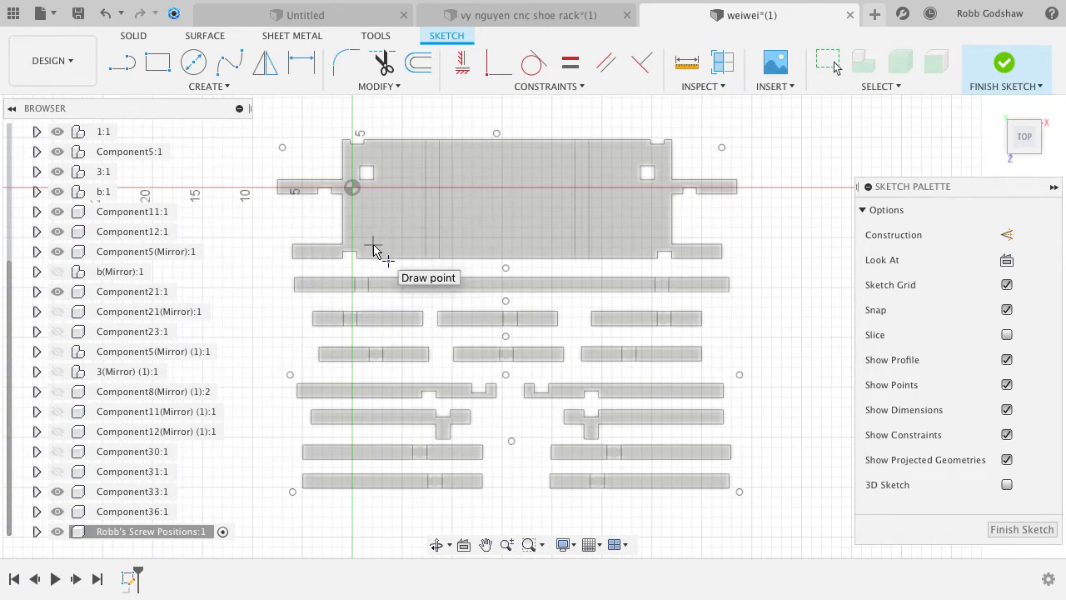
pyautogui.click(709, 219)
pyautogui.click(310, 220)
pyautogui.scroll(-2, 490, 298)
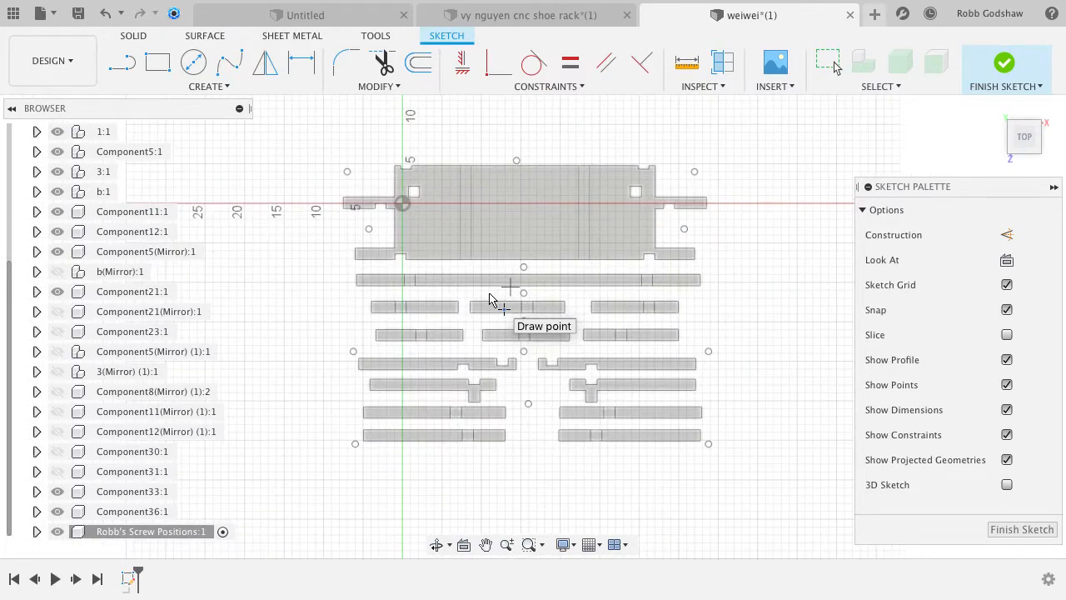
pyautogui.click(1002, 66)
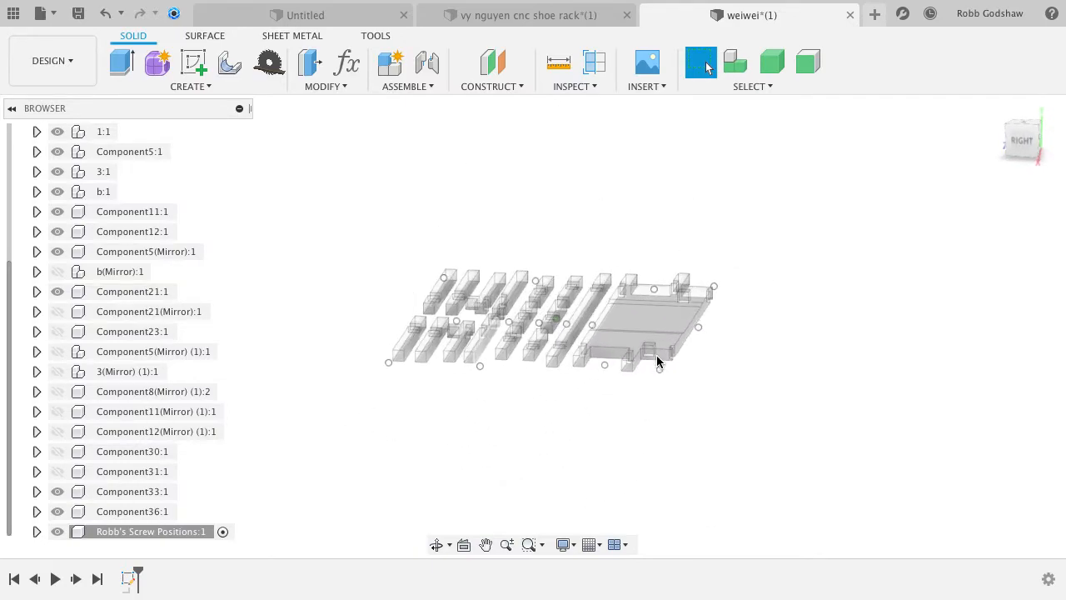
# Step: Switch the design to the Manufacture workspace
pyautogui.click(63, 58)
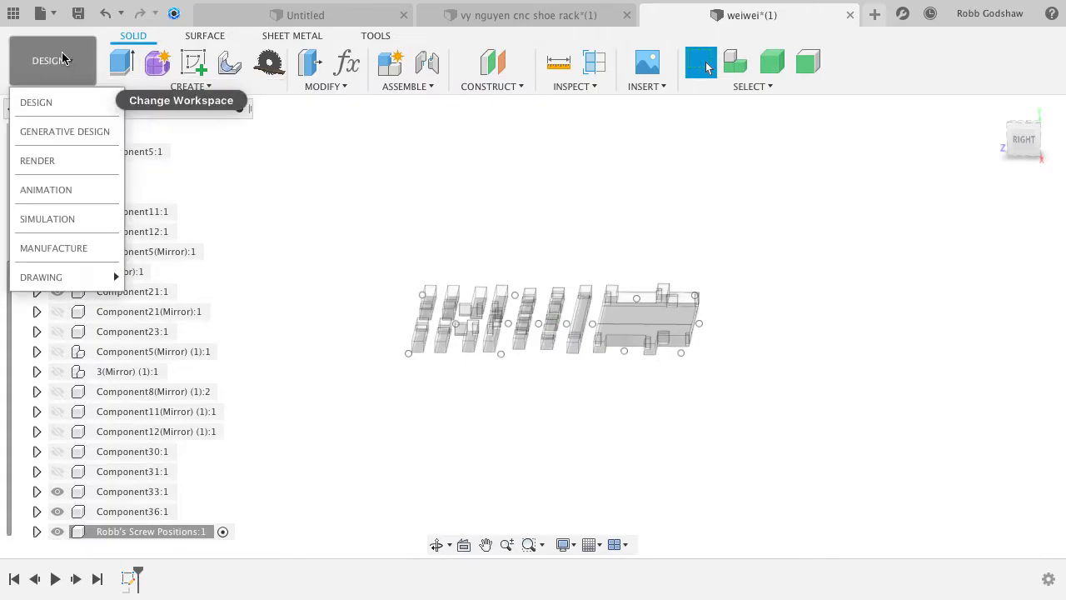
pyautogui.click(46, 247)
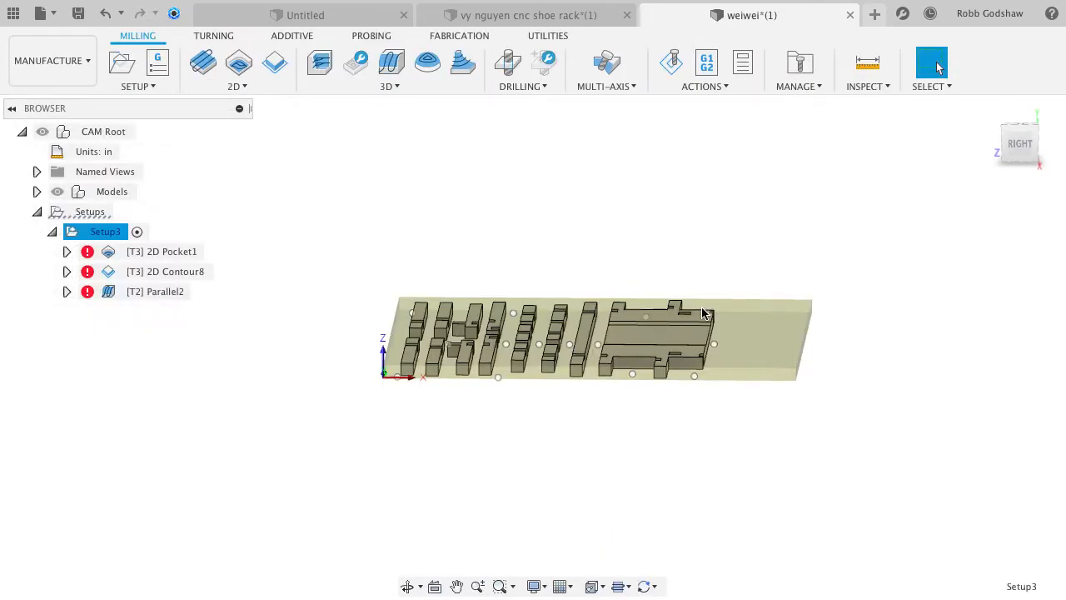
pyautogui.click(510, 64)
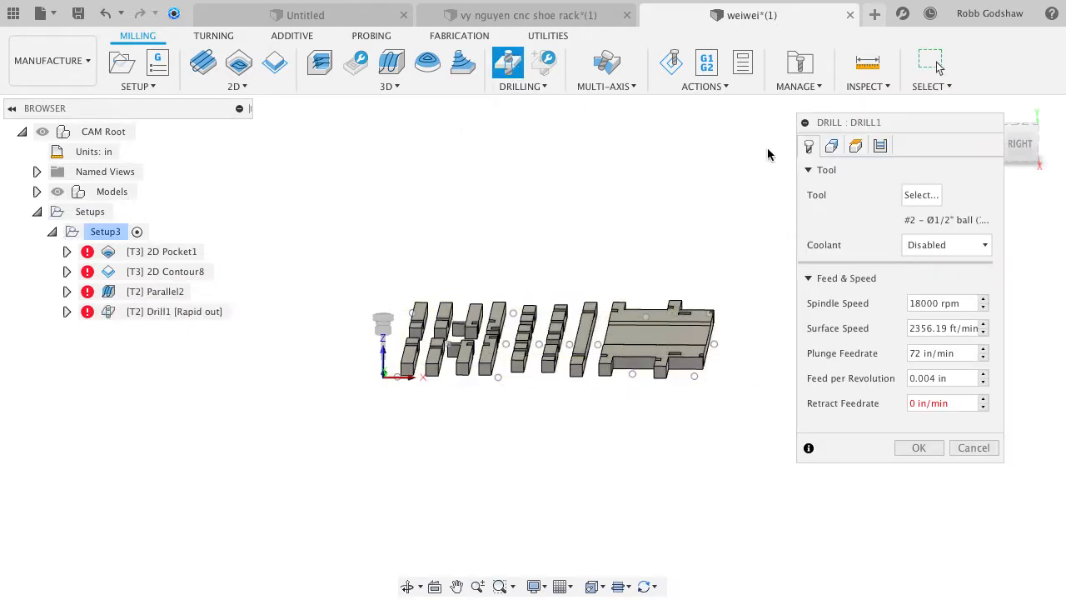
pyautogui.click(833, 149)
pyautogui.click(950, 195)
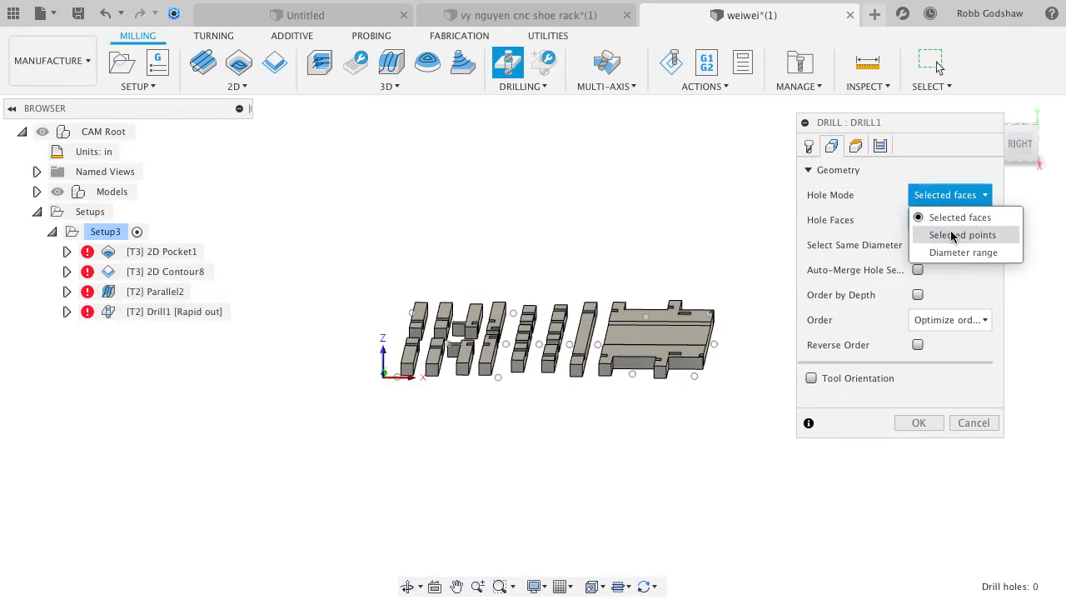
pyautogui.click(952, 235)
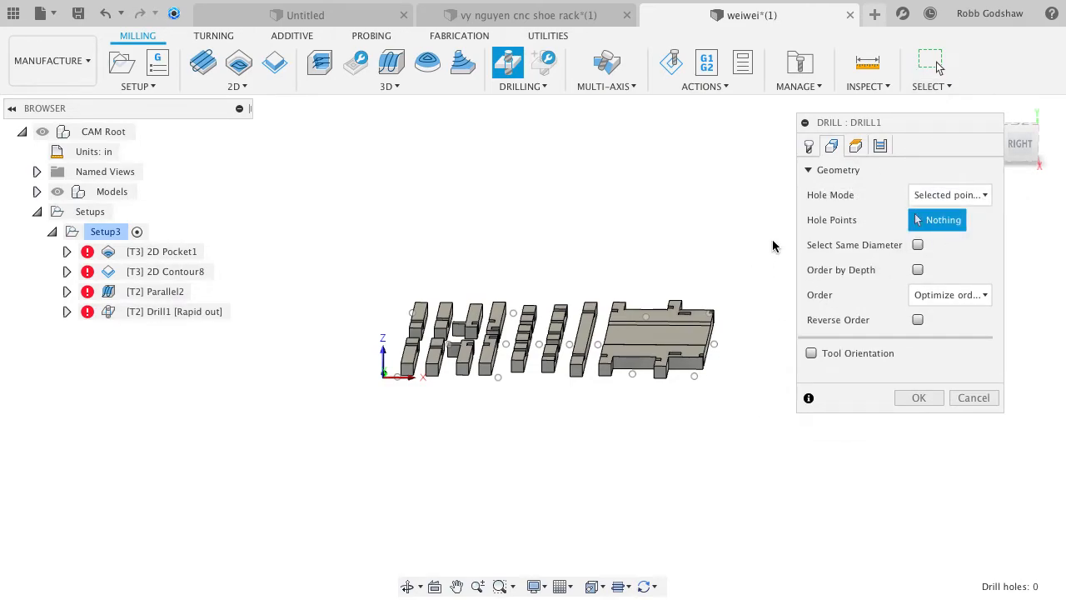
pyautogui.click(938, 65)
pyautogui.moveTo(686, 240); pyautogui.dragTo(283, 437)
pyautogui.click(340, 226)
# Step: Start a new Drill operation in Setup3 and set its hole mode to Selected points
pyautogui.click(507, 62)
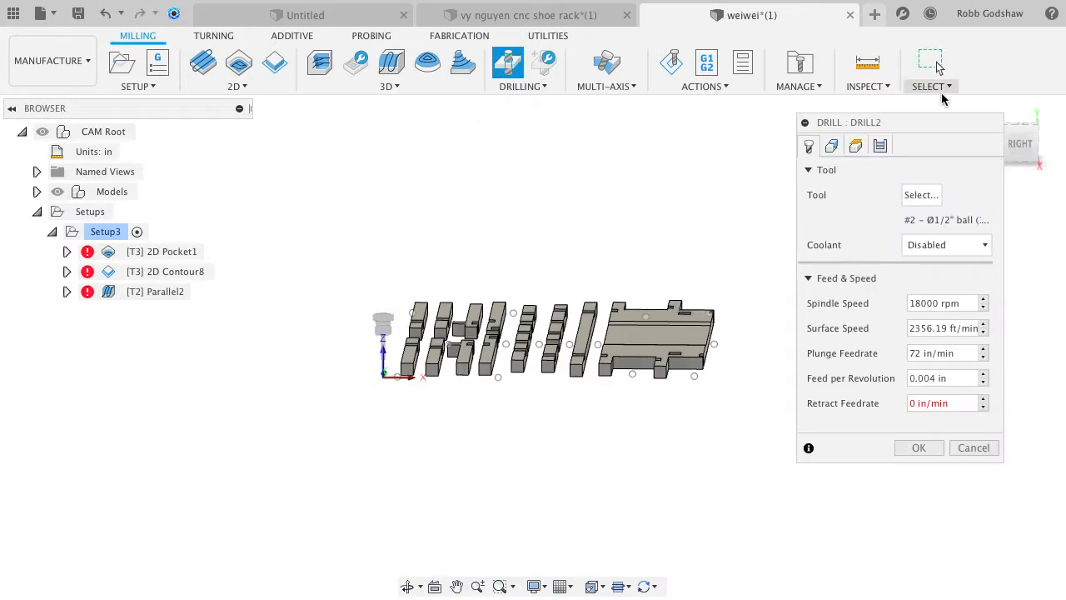
pyautogui.click(830, 146)
pyautogui.click(925, 195)
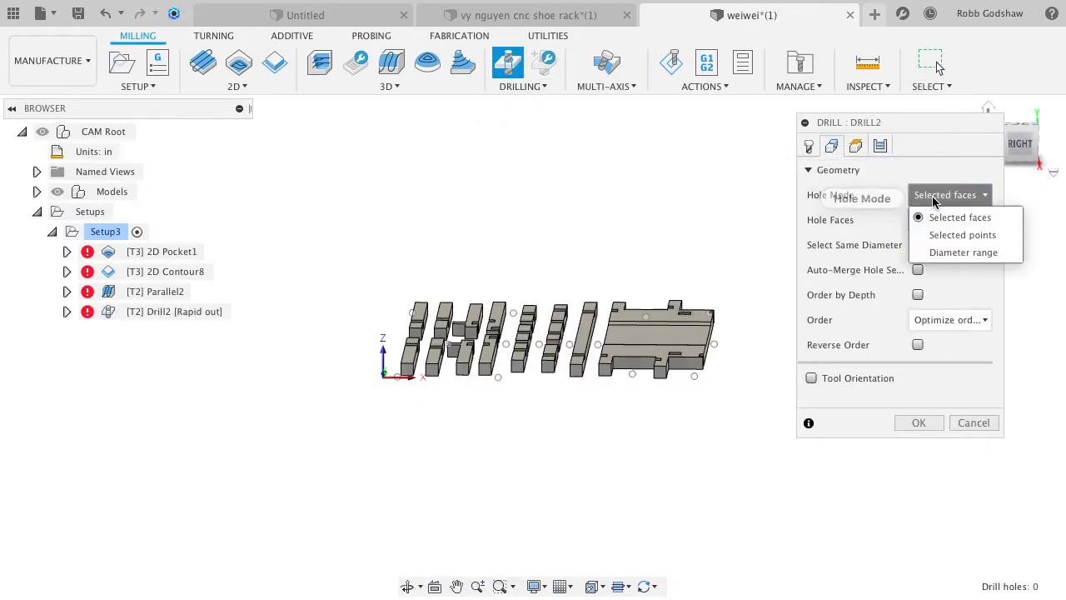
pyautogui.click(937, 237)
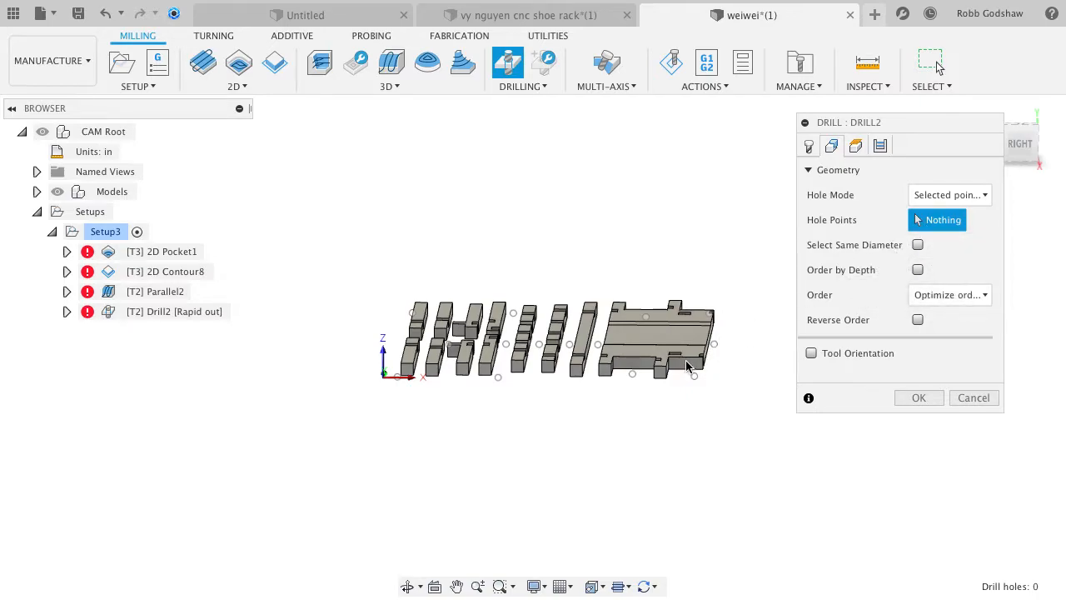
pyautogui.keyDown('shift'); pyautogui.moveTo(632, 375); pyautogui.dragTo(624, 371, button='middle'); pyautogui.keyUp('shift')
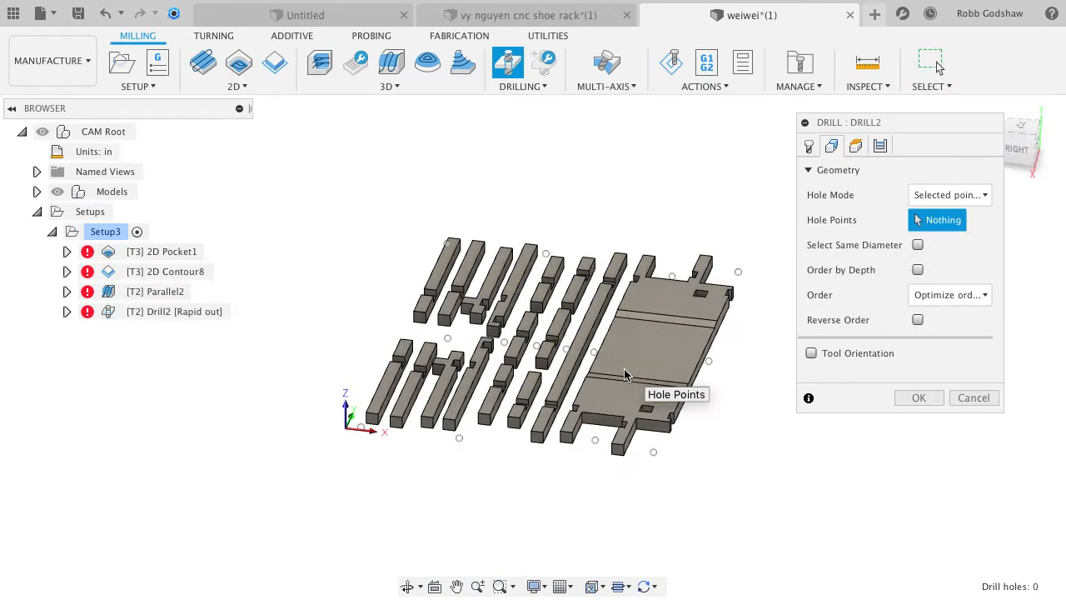
pyautogui.click(809, 145)
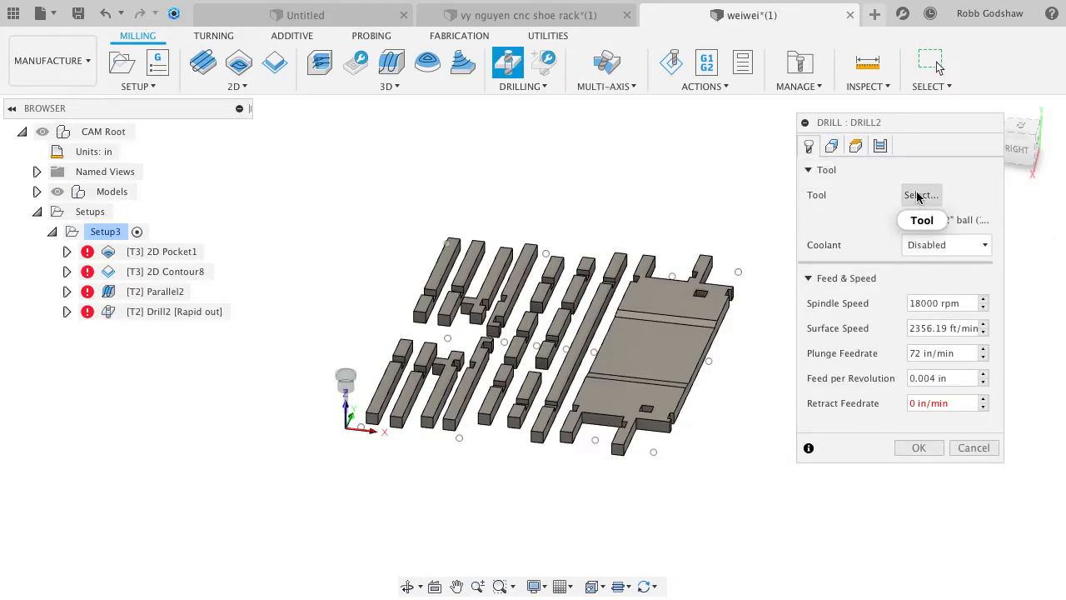
pyautogui.click(835, 147)
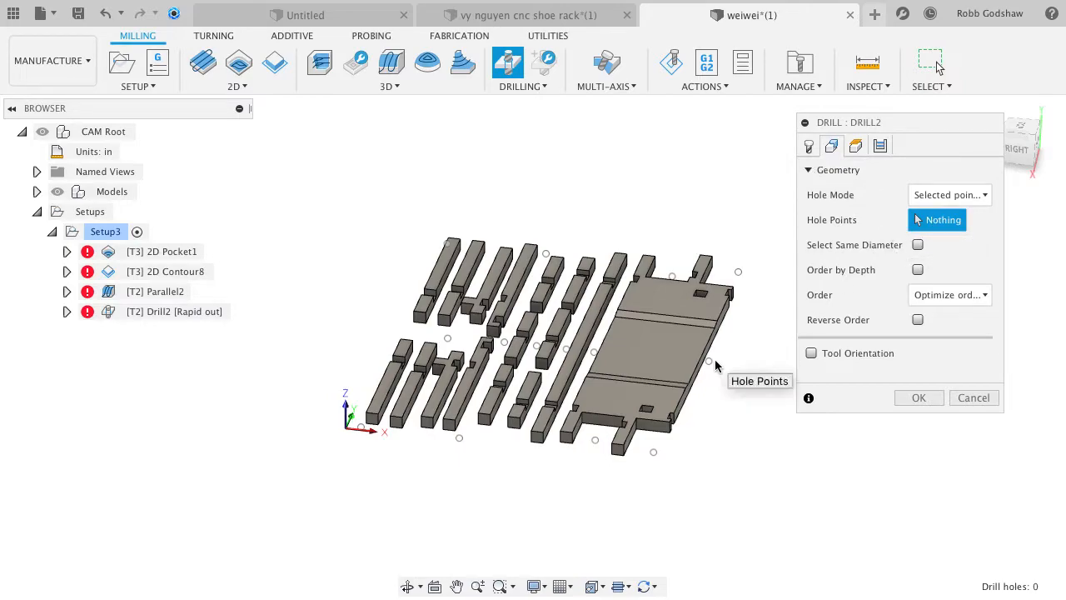
# Step: Open the tool selection for the Drill operation and collapse the Samples group in the library list
pyautogui.click(808, 146)
pyautogui.click(923, 195)
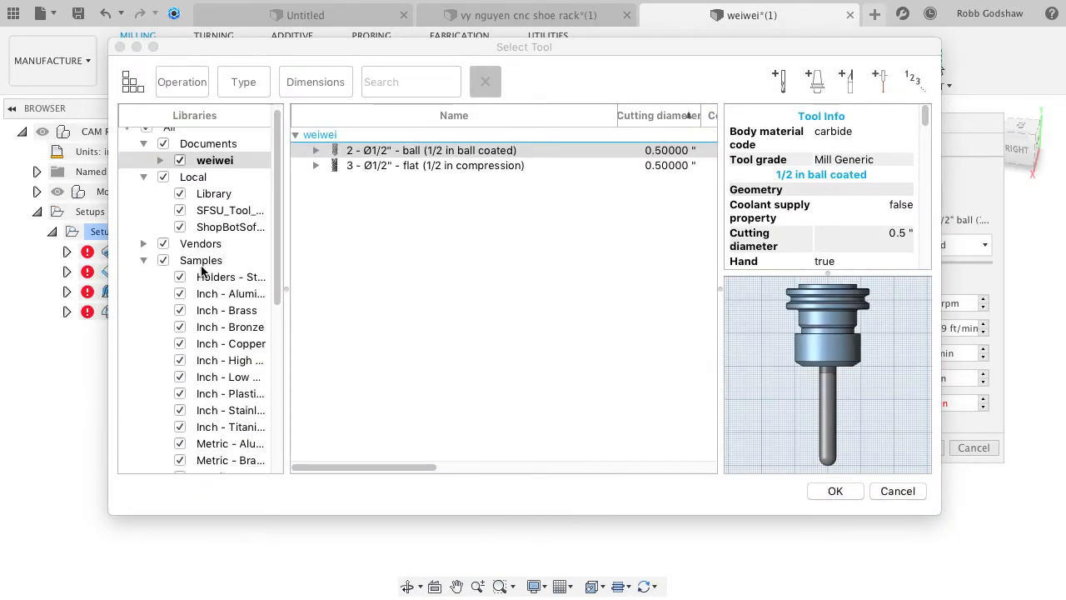
pyautogui.scroll(-10, 204, 259)
pyautogui.scroll(10, 205, 261)
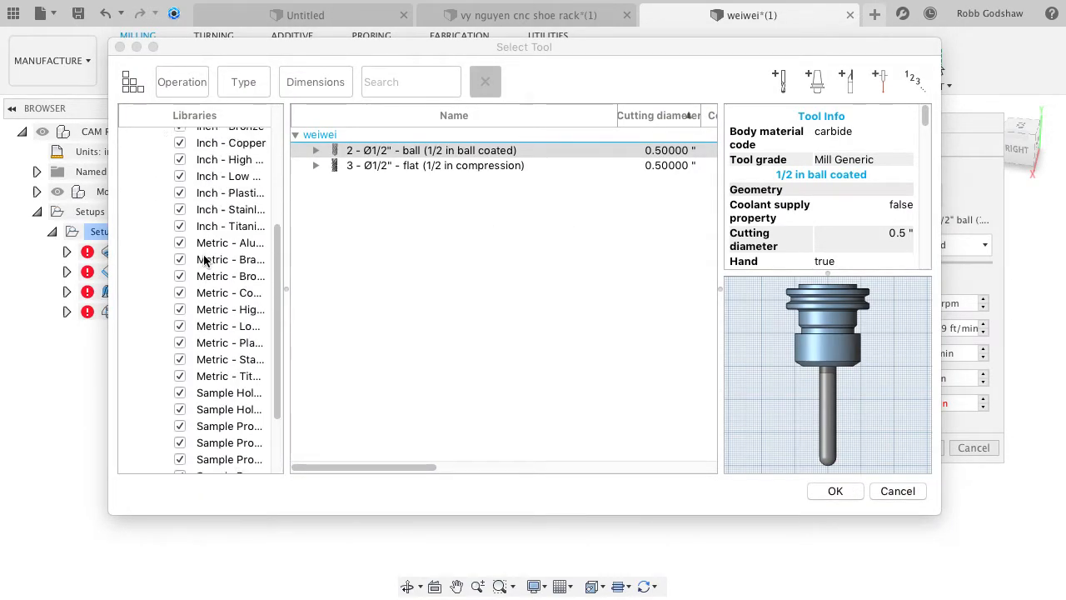
pyautogui.click(143, 269)
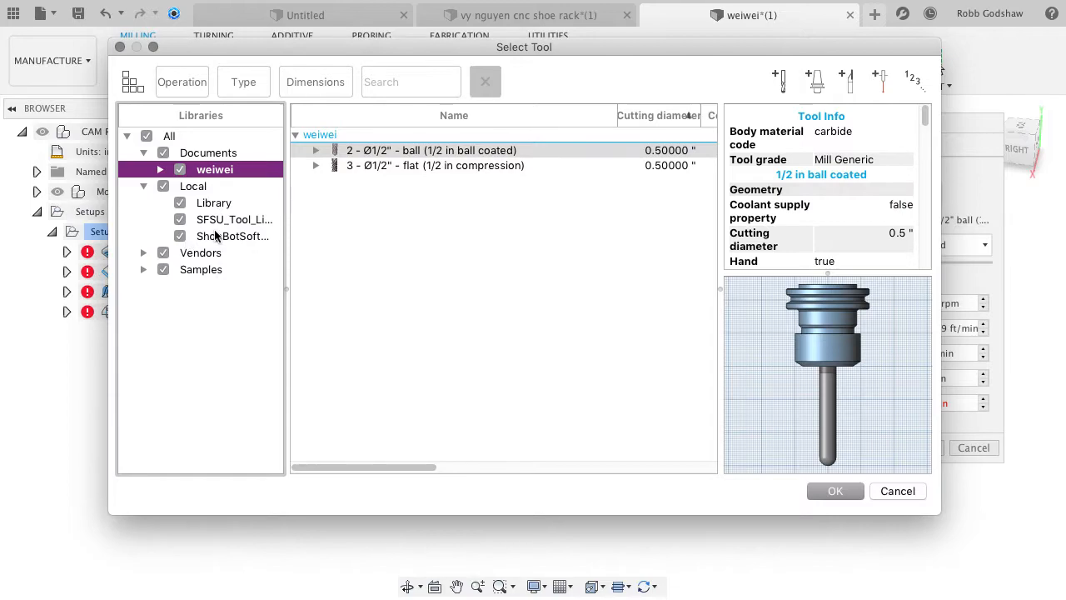
# Step: Switch to the Chrome browser, search Google for "pier 9 cnc data" and open the Pier 9 Resource: CNC Data Instructable
pyautogui.hotkey('ctrl', 'Right')
pyautogui.hotkey('ctrl', 't')
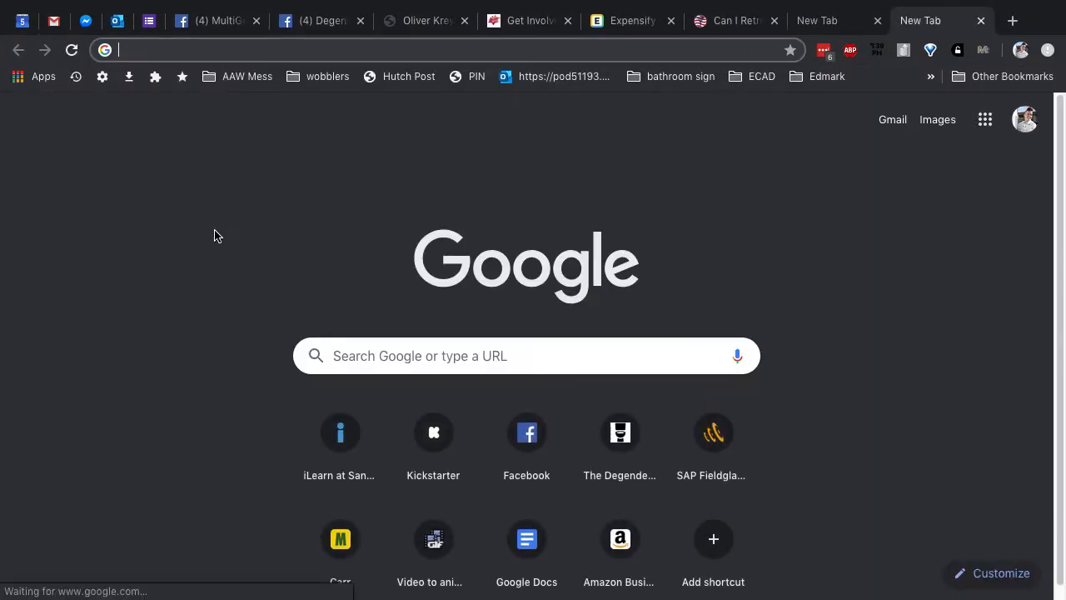
pyautogui.write('pier 9 cncn')
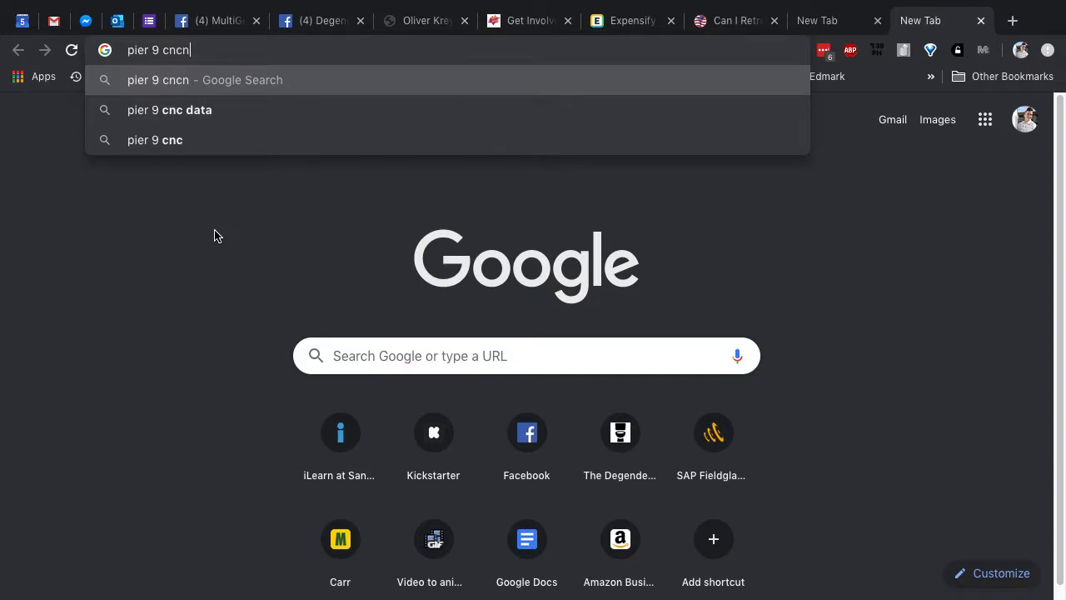
pyautogui.press('BackSpace')
pyautogui.write('dta')
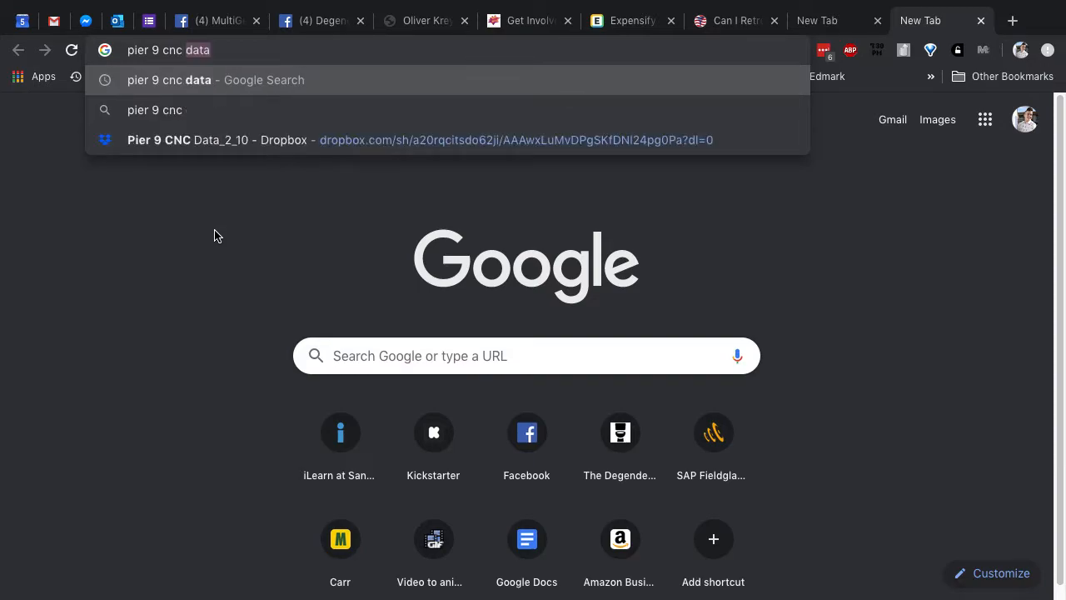
pyautogui.press('BackSpace')
pyautogui.press('BackSpace')
pyautogui.write('ata')
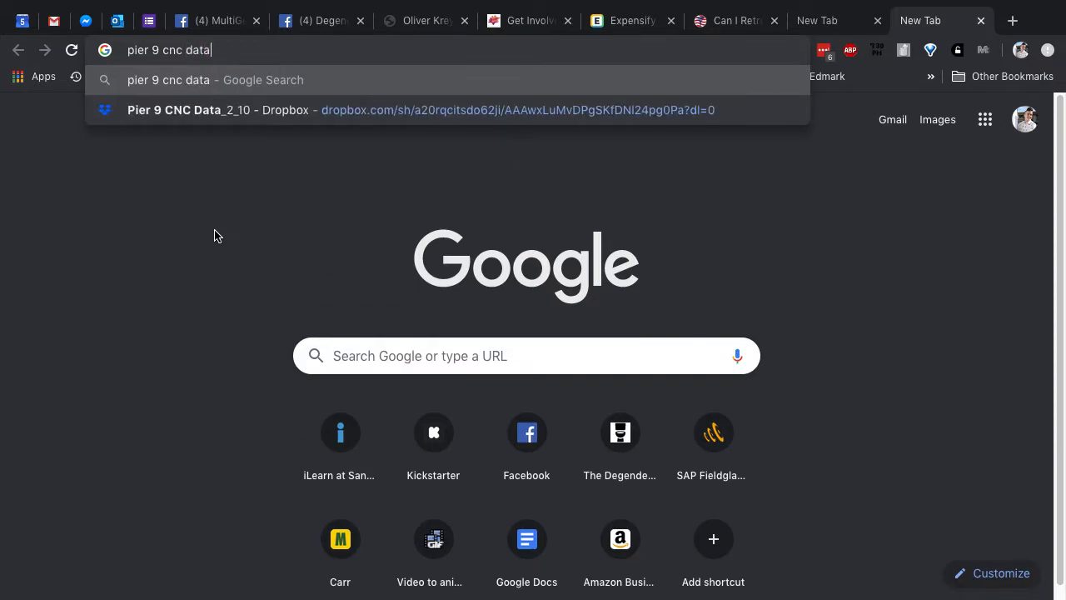
pyautogui.press('Return')
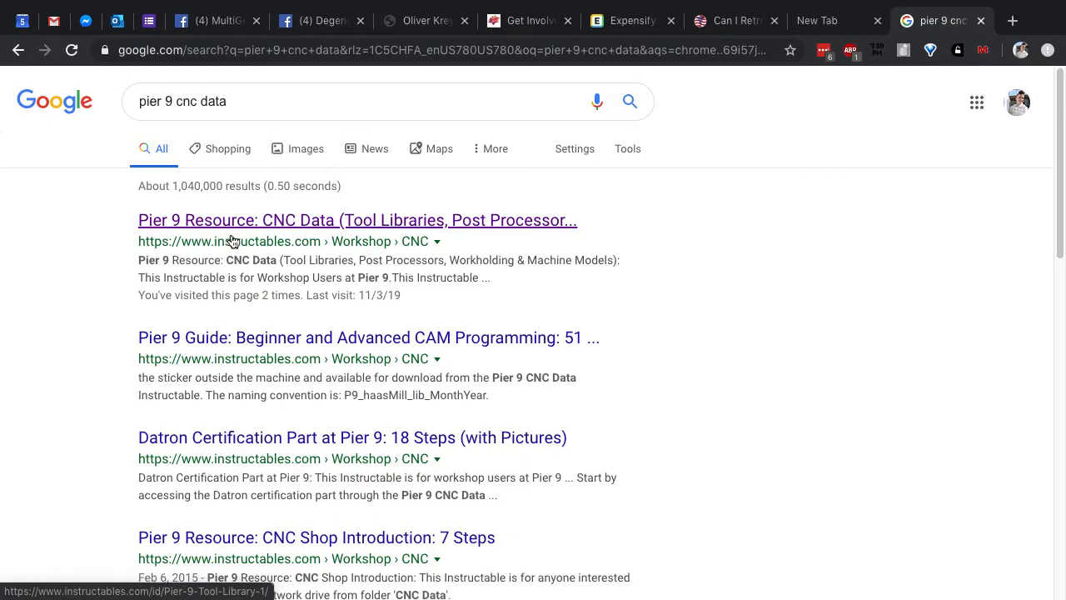
pyautogui.click(234, 231)
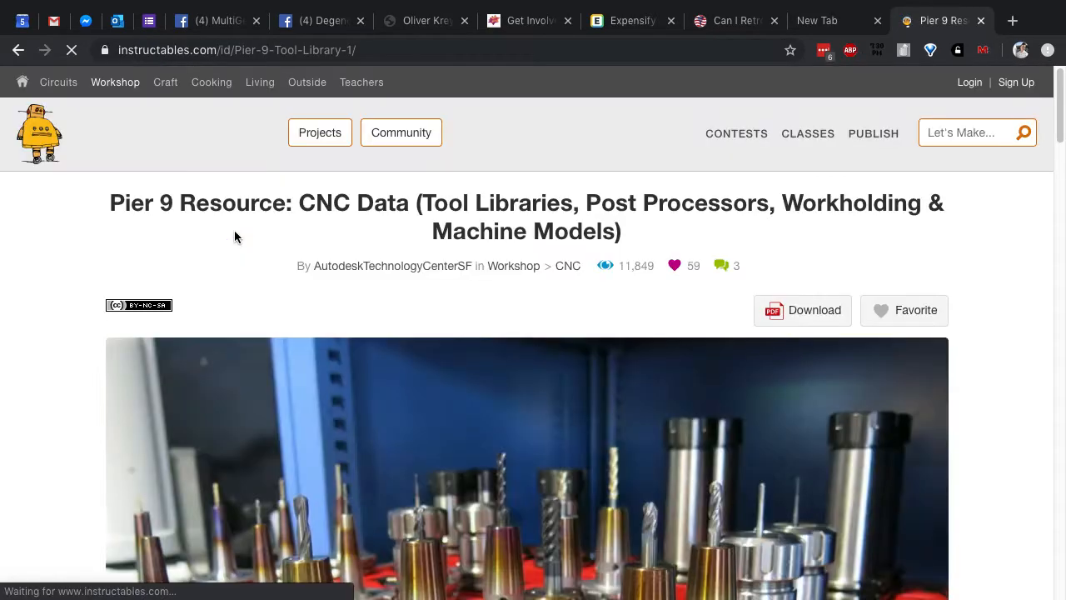
# Step: Examine the photo of cutting tools and tool holders on the Instructable page up close
pyautogui.scroll(-1, 254, 298)
pyautogui.scroll(2, 256, 298)
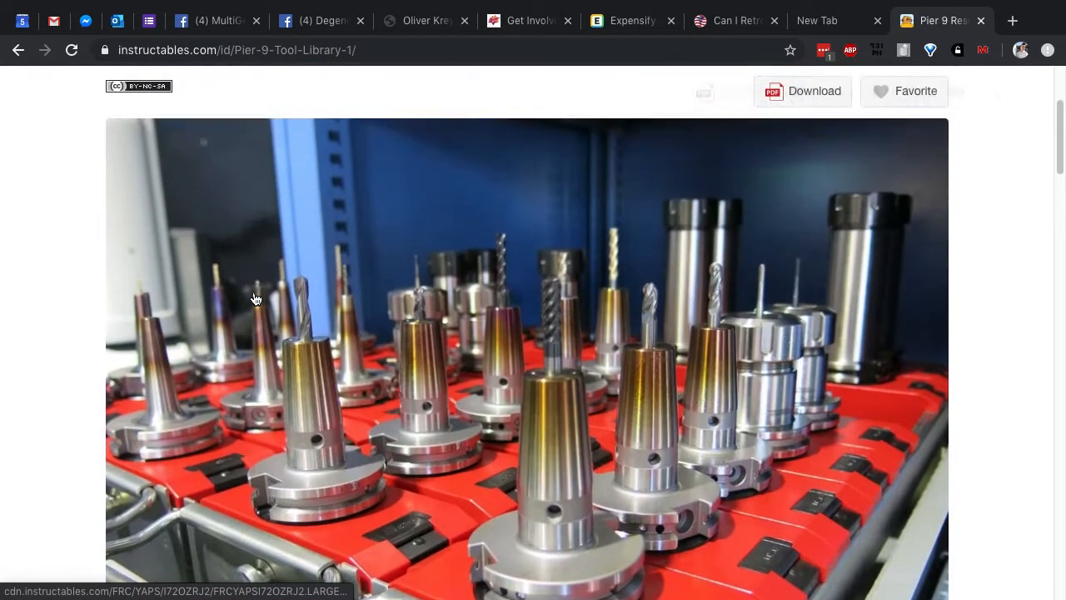
pyautogui.scroll(-1, 587, 385)
pyautogui.scroll(-2, 587, 385)
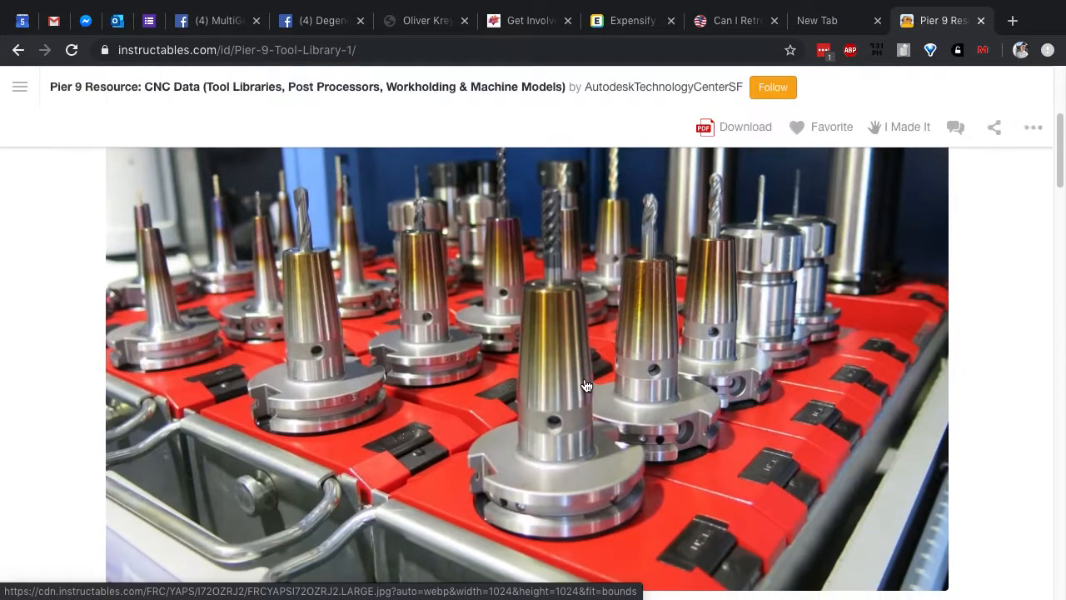
pyautogui.scroll(1, 587, 384)
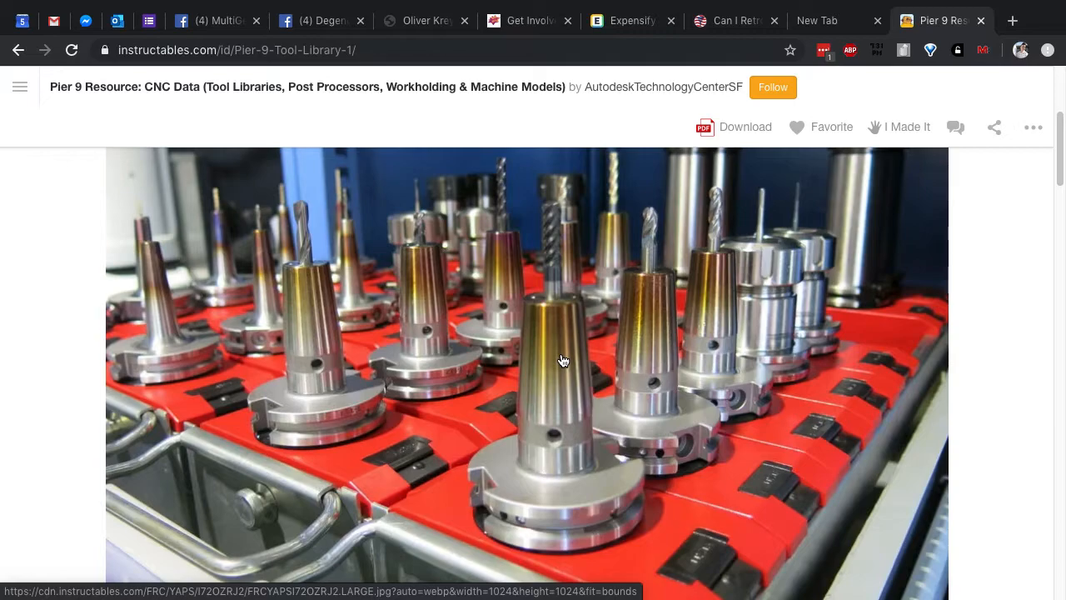
pyautogui.keyDown('ctrl'); pyautogui.scroll(3, 563, 360); pyautogui.keyUp('ctrl')
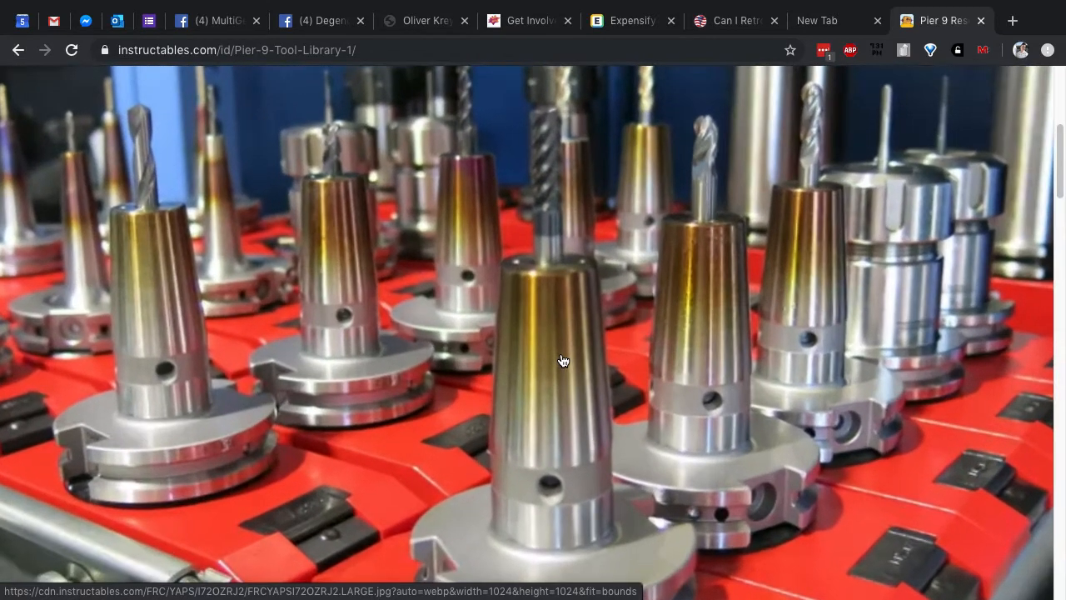
pyautogui.scroll(1, 563, 360)
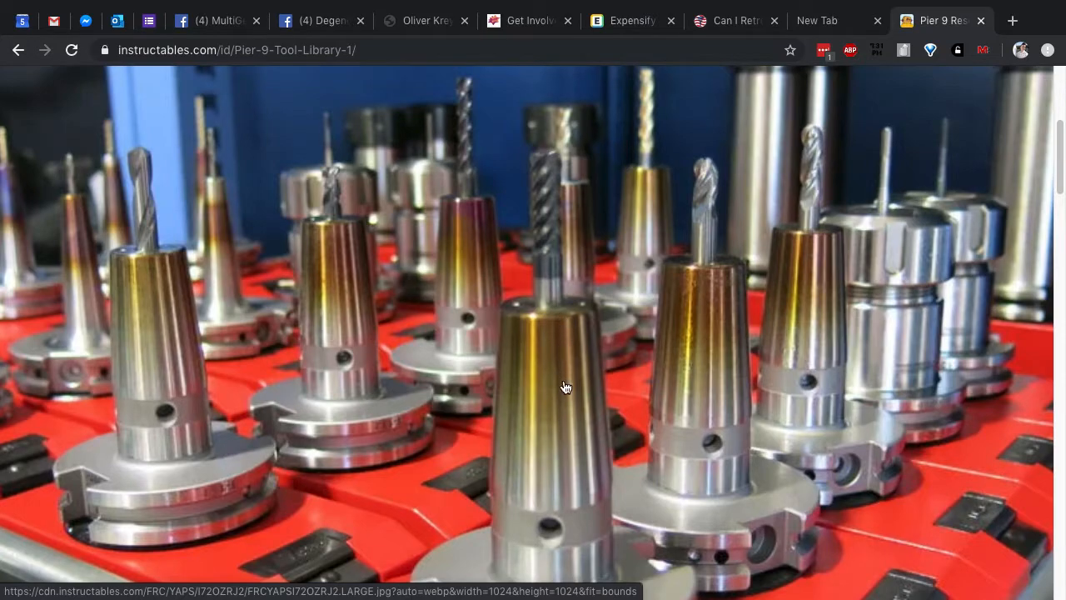
pyautogui.scroll(-1, 566, 450)
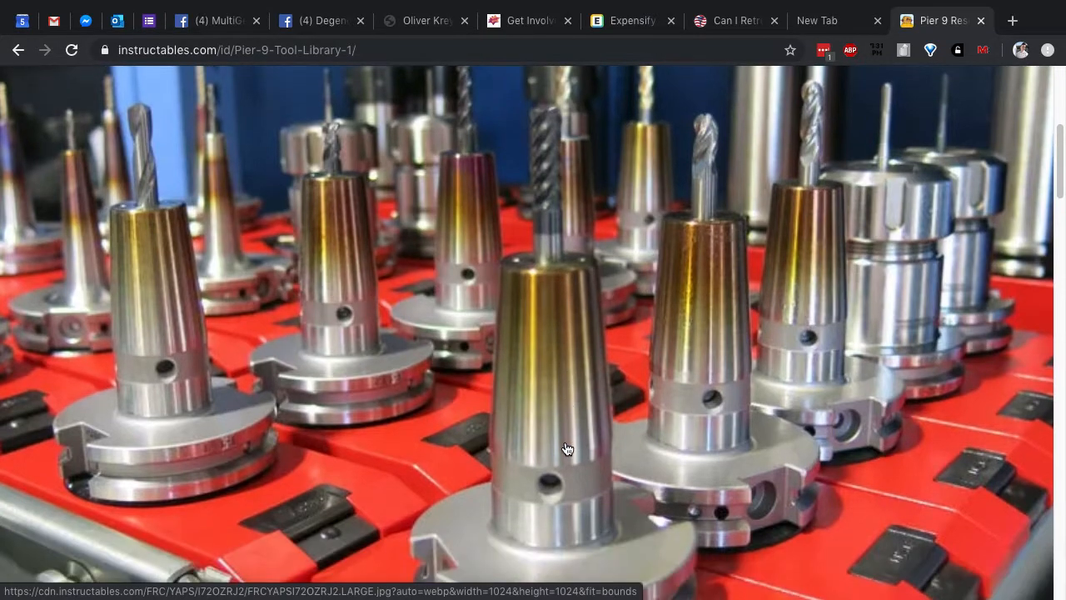
pyautogui.keyDown('ctrl'); pyautogui.scroll(-2, 567, 450); pyautogui.keyUp('ctrl')
pyautogui.scroll(-1, 567, 448)
pyautogui.keyDown('ctrl'); pyautogui.scroll(-1, 566, 449); pyautogui.keyUp('ctrl')
# Step: Follow the Download Pier 9 CNC Data link to Dropbox and open the Shop Bot folder inside Tool Libraries
pyautogui.scroll(-5, 566, 448)
pyautogui.scroll(-5, 565, 448)
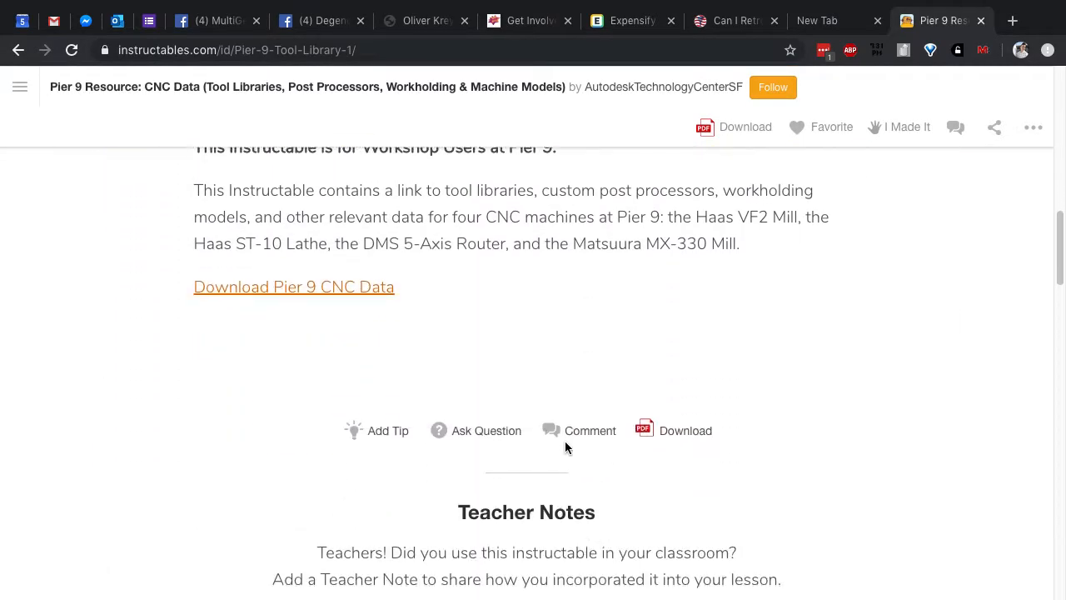
pyautogui.scroll(4, 452, 320)
pyautogui.keyDown('ctrl'); pyautogui.scroll(6, 309, 383); pyautogui.keyUp('ctrl')
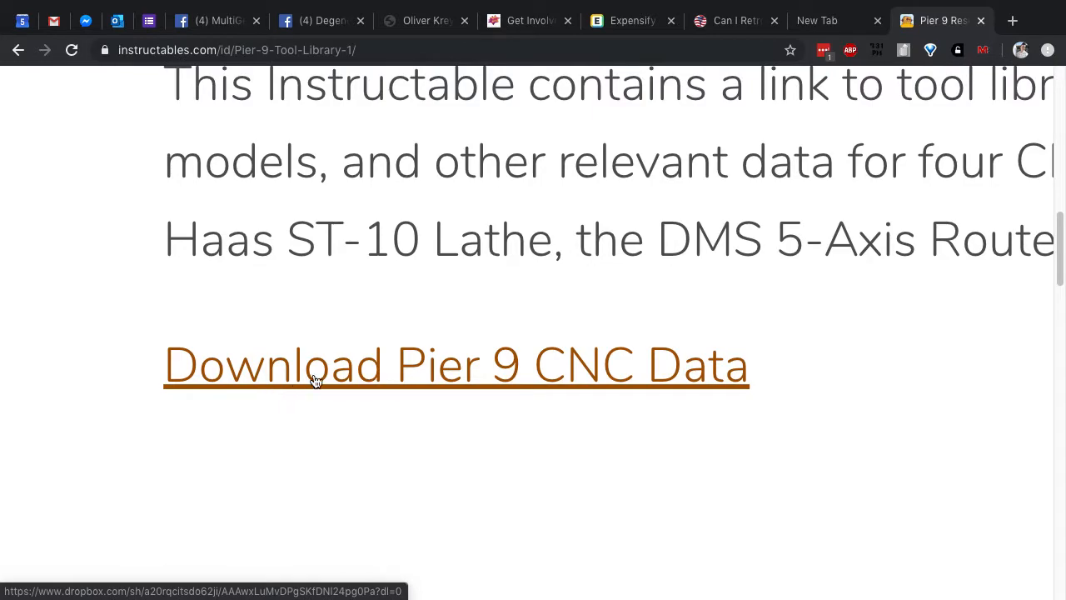
pyautogui.click(326, 377)
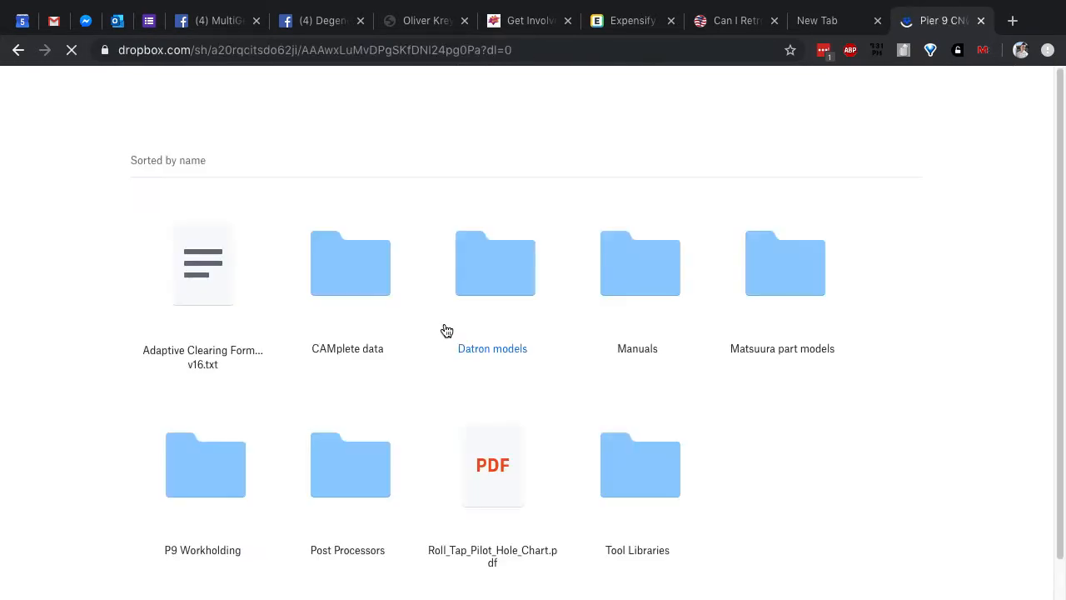
pyautogui.scroll(-1, 444, 332)
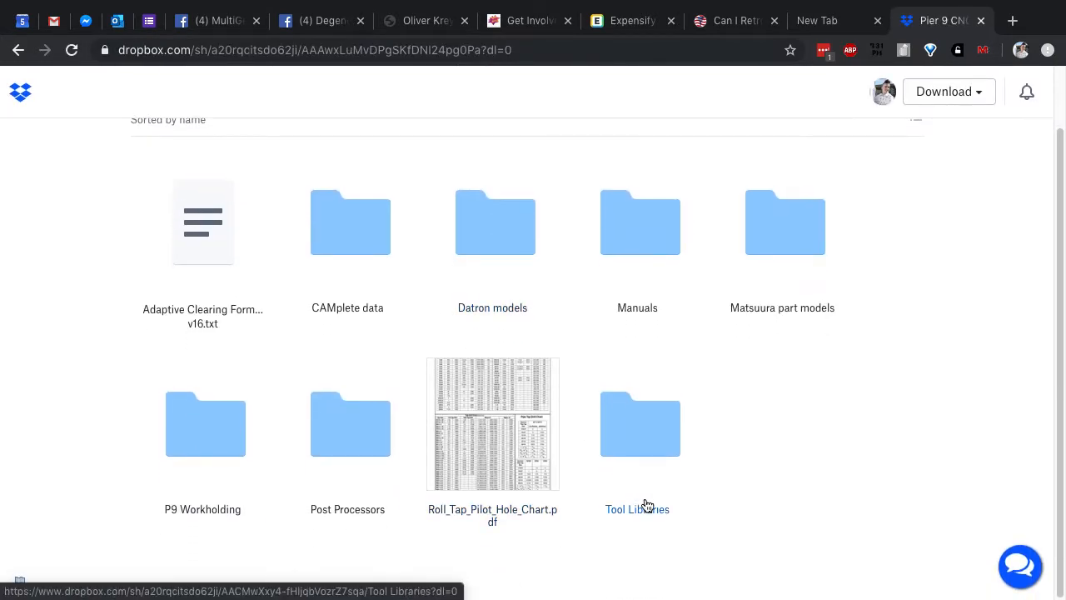
pyautogui.click(653, 516)
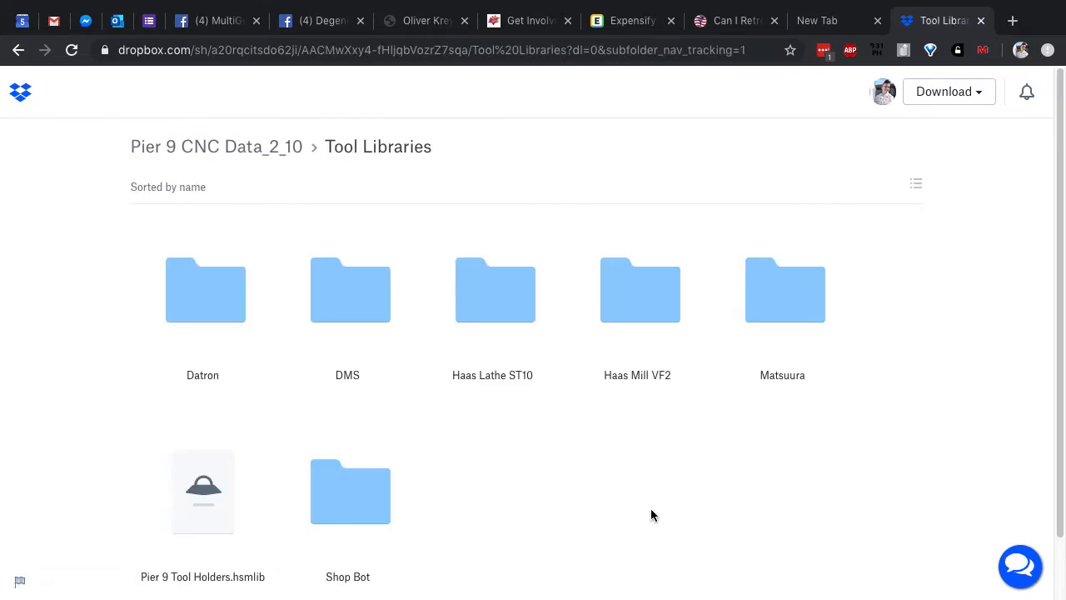
pyautogui.click(358, 499)
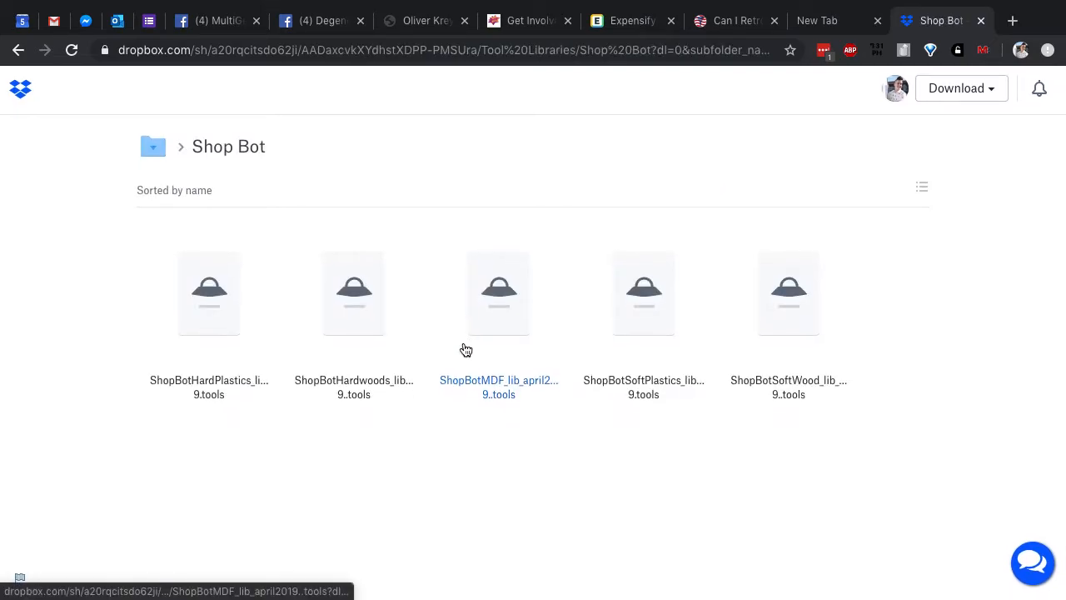
# Step: Download the ShopBotSoftWood_lib_april2019..tools library file and save it to the computer
pyautogui.click(805, 394)
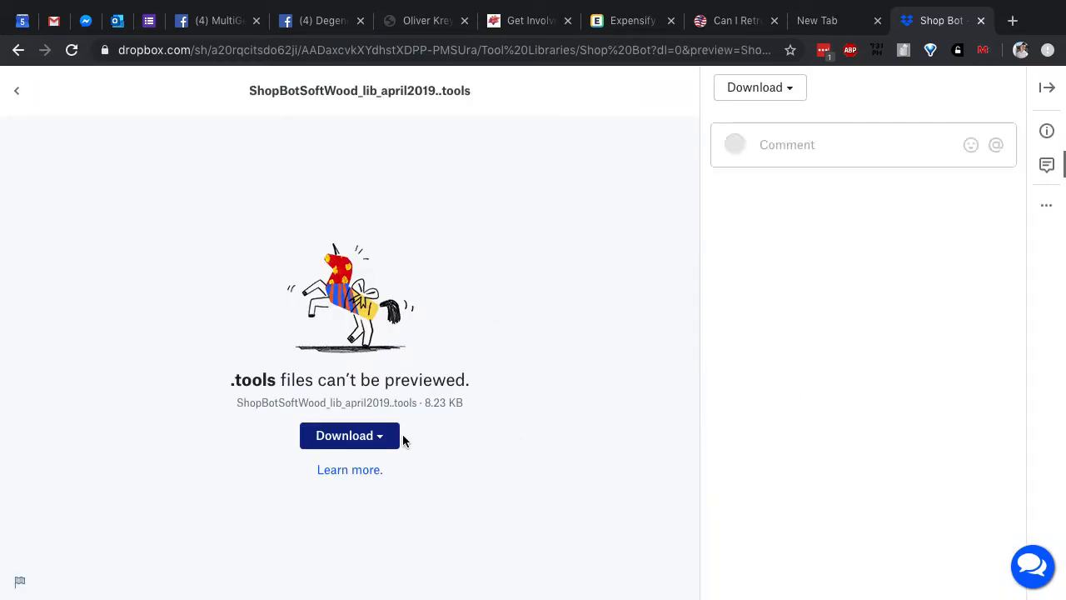
pyautogui.click(391, 438)
pyautogui.click(367, 483)
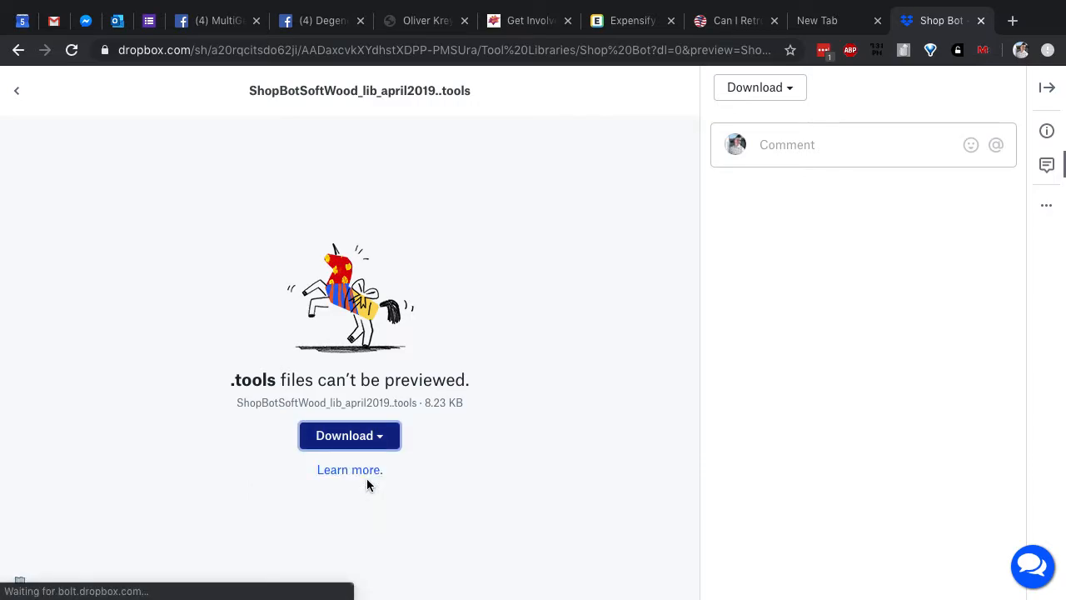
pyautogui.press('Return')
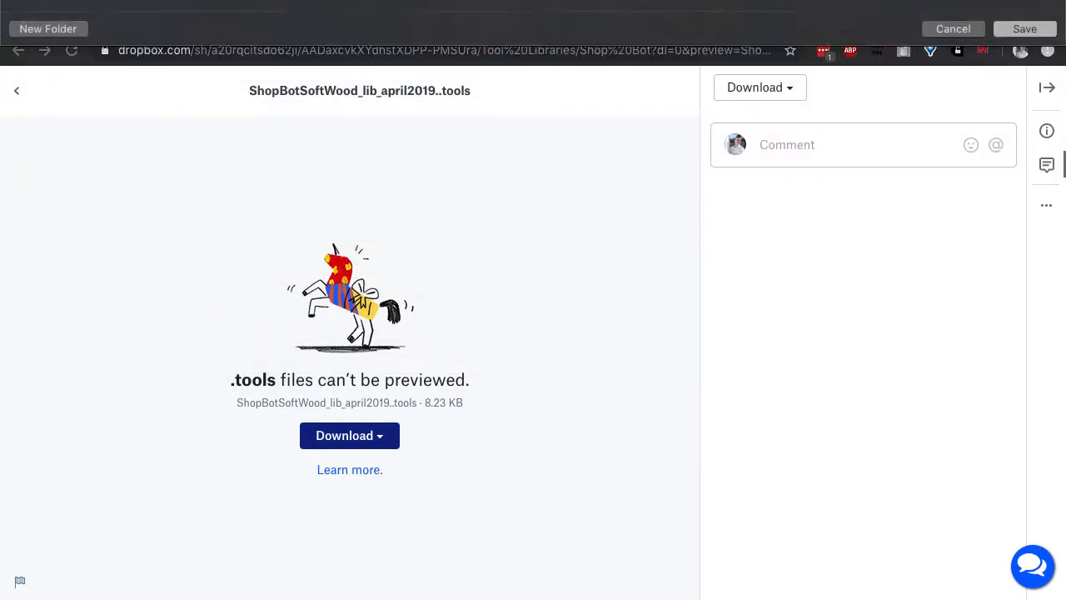
# Step: Switch back to Fusion 360 and import the downloaded ShopBotSoftWood_lib_april2019 library into the Local tool libraries
pyautogui.press('super+Tab')
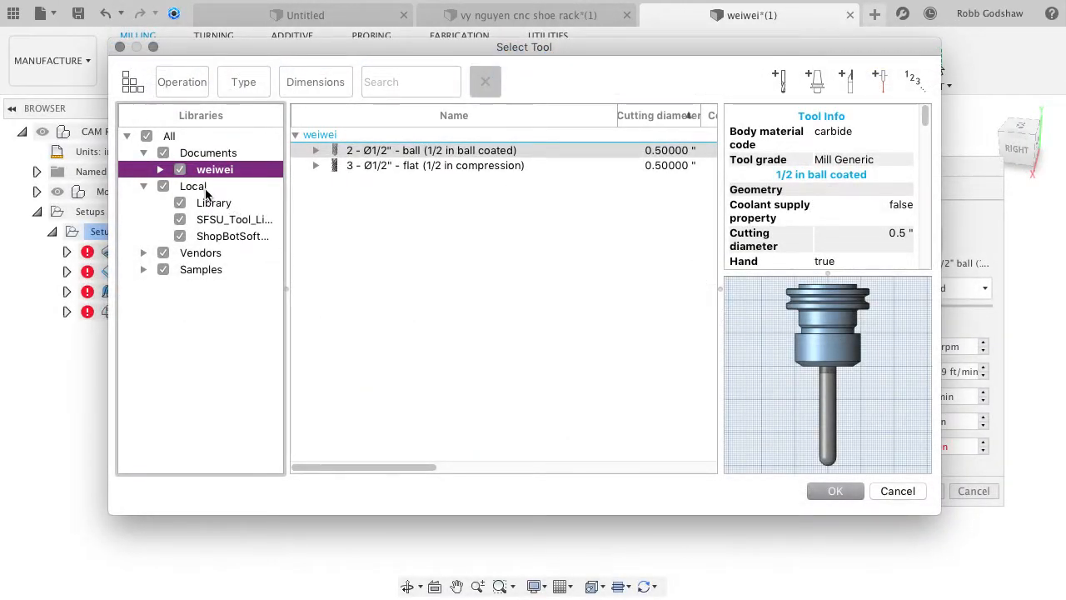
pyautogui.click(198, 186)
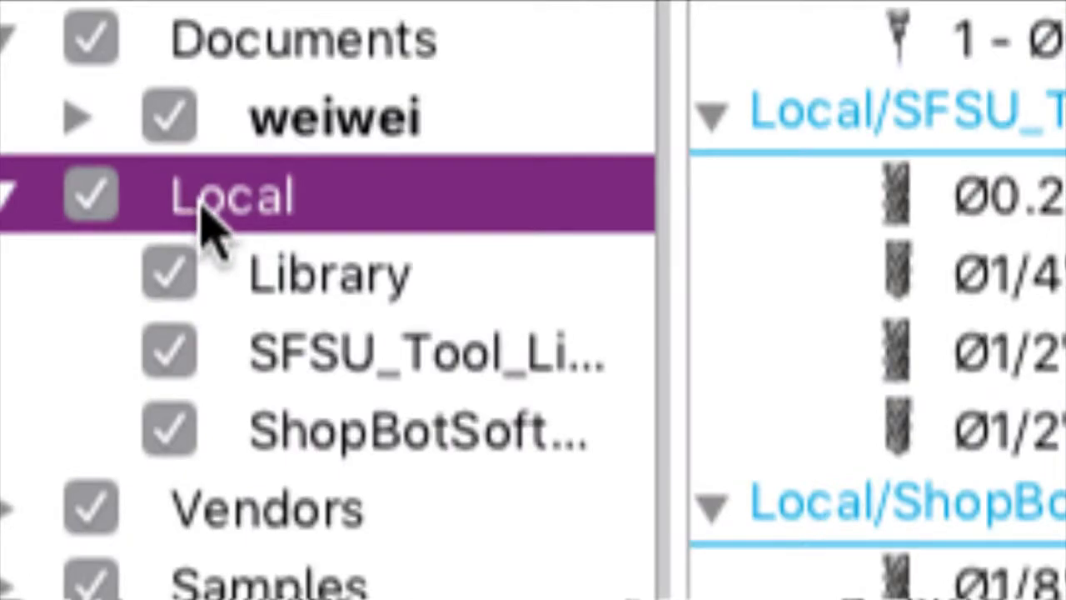
pyautogui.rightClick(188, 189)
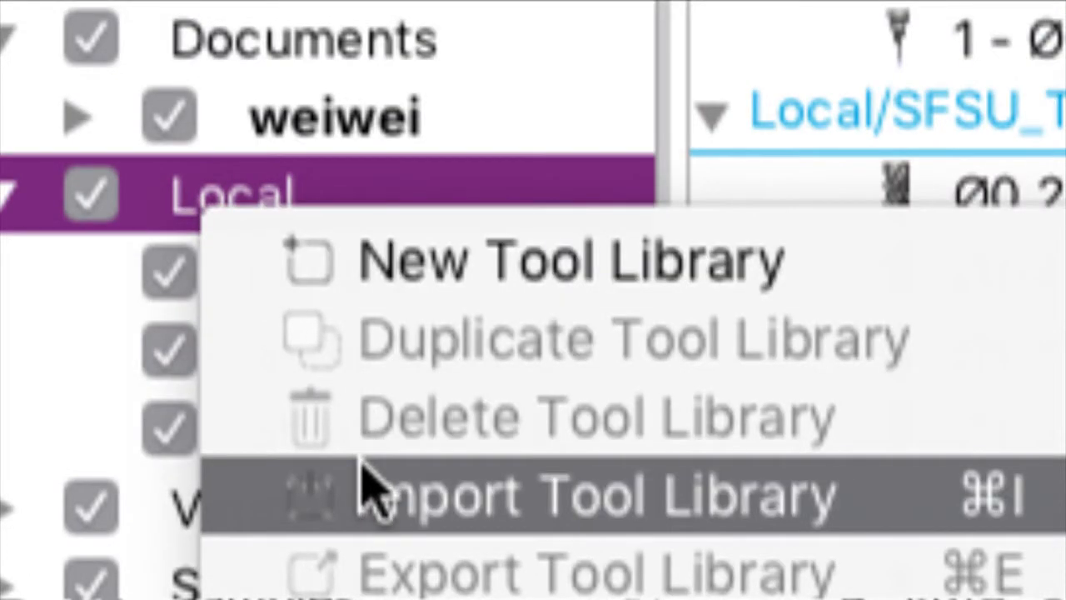
pyautogui.click(363, 463)
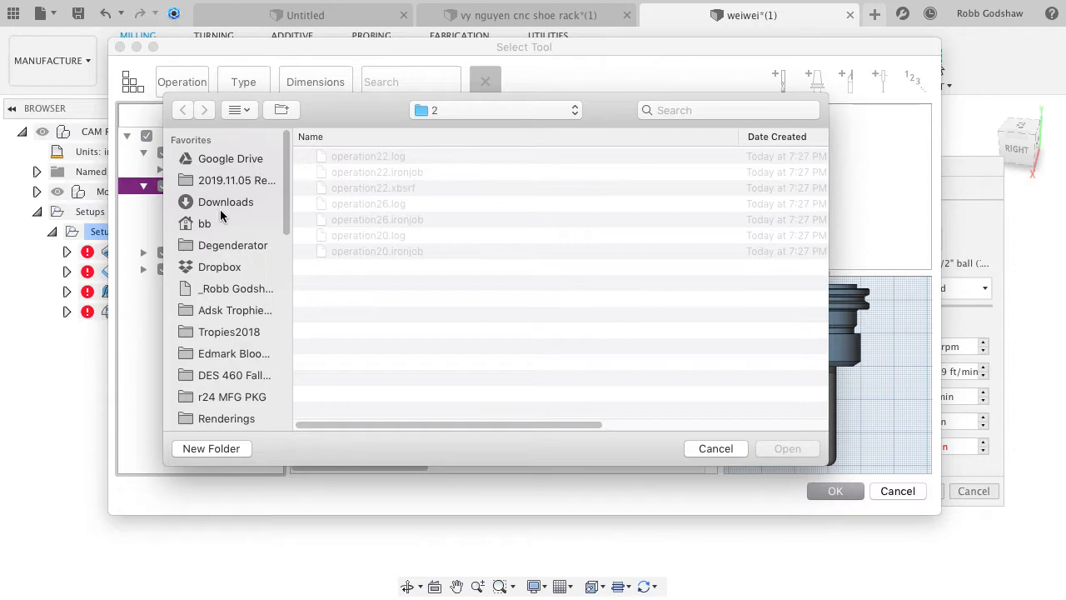
pyautogui.click(223, 203)
pyautogui.doubleClick(399, 158)
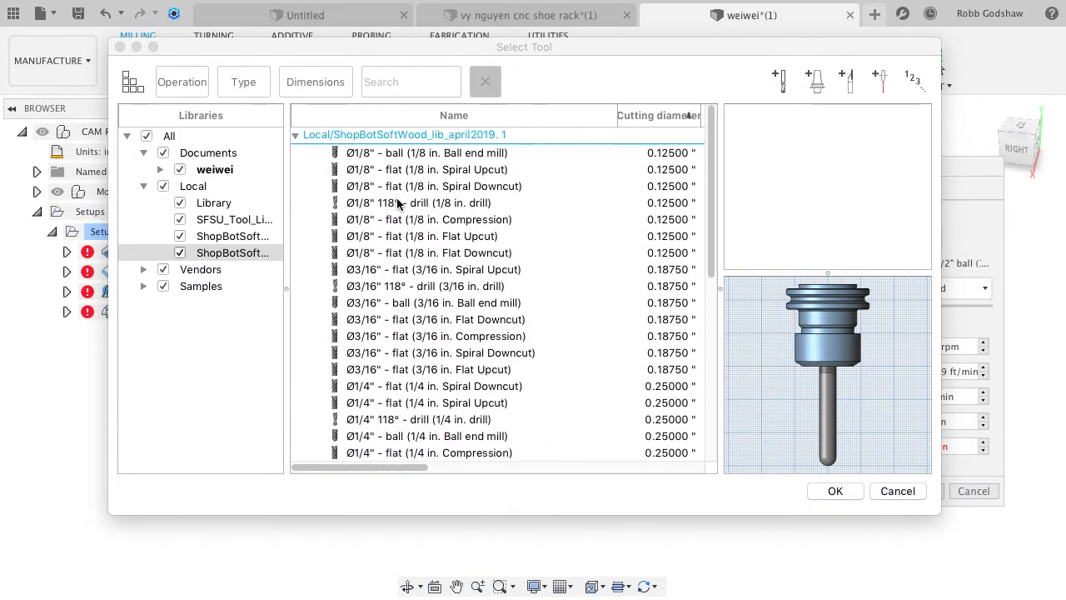
# Step: Choose the Ø1/8" 118° drill (1/8 in. drill) from the imported ShopBot softwood library as the Drill operation's tool
pyautogui.scroll(-10, 401, 154)
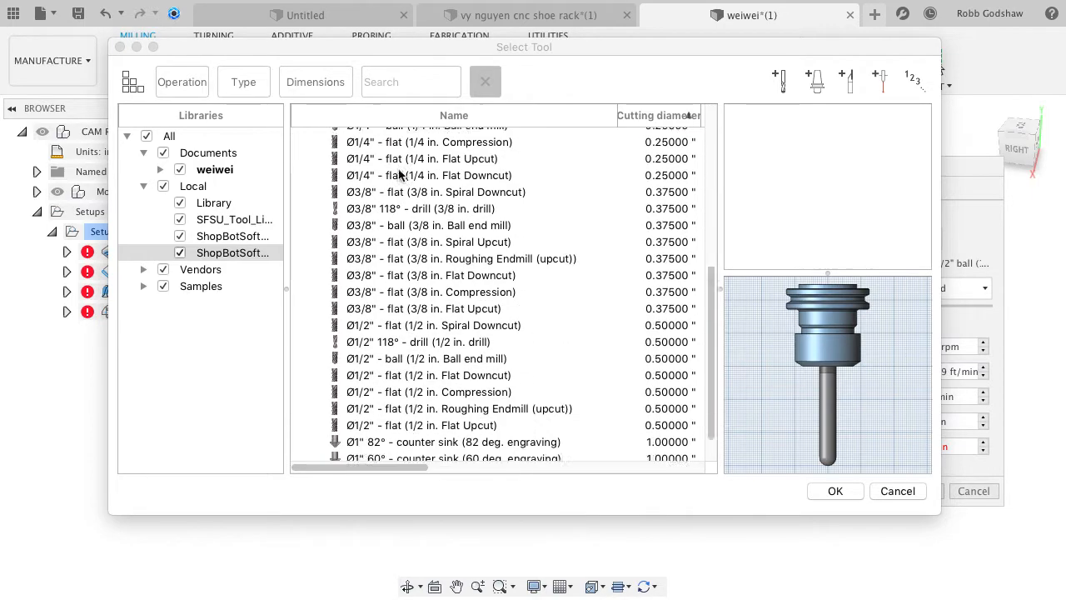
pyautogui.scroll(10, 404, 244)
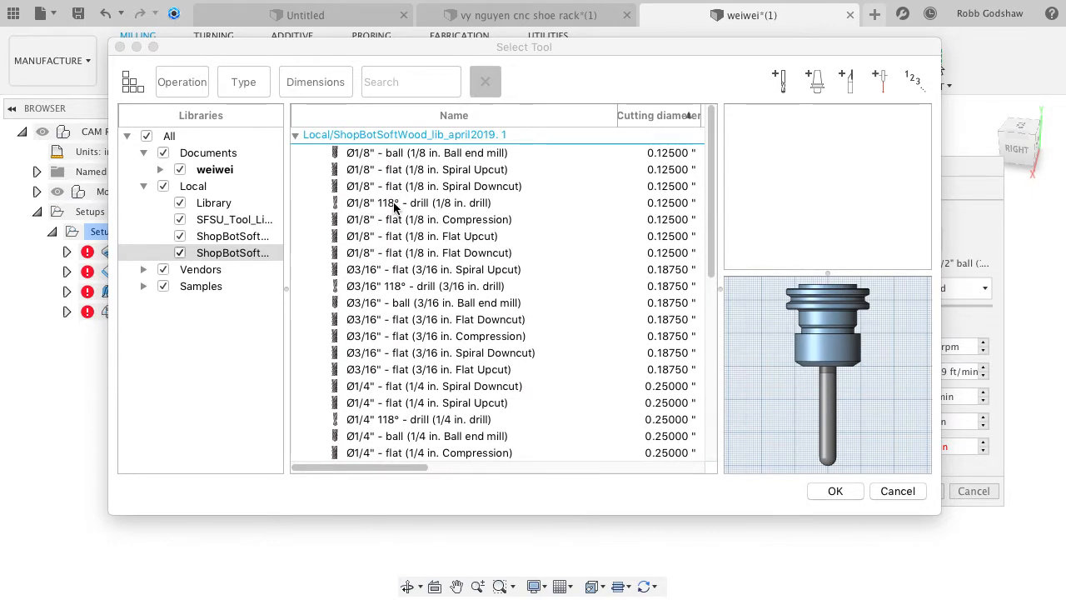
pyautogui.click(397, 209)
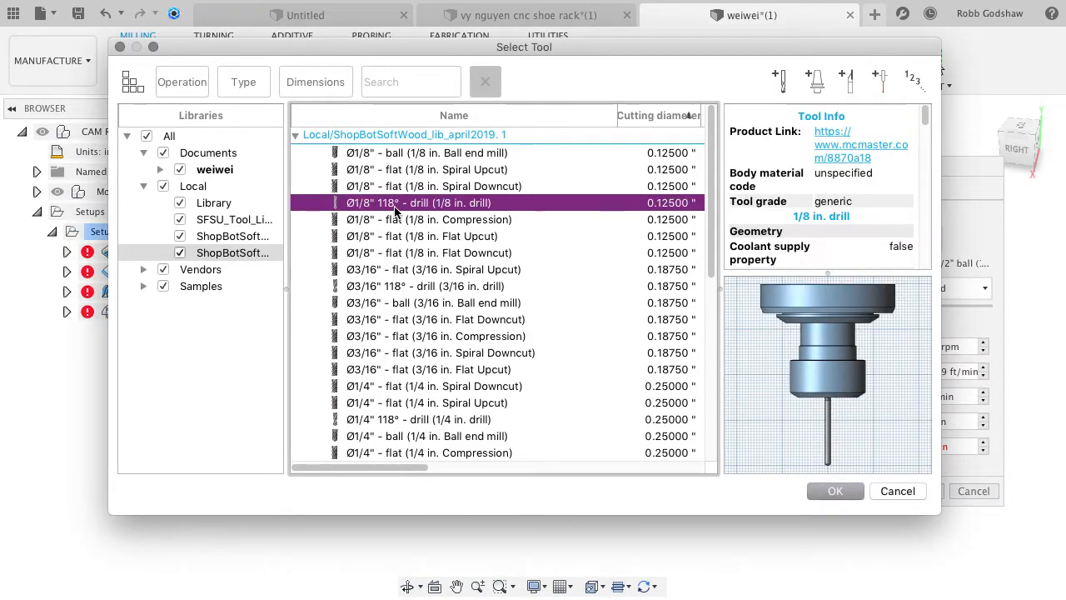
pyautogui.click(836, 492)
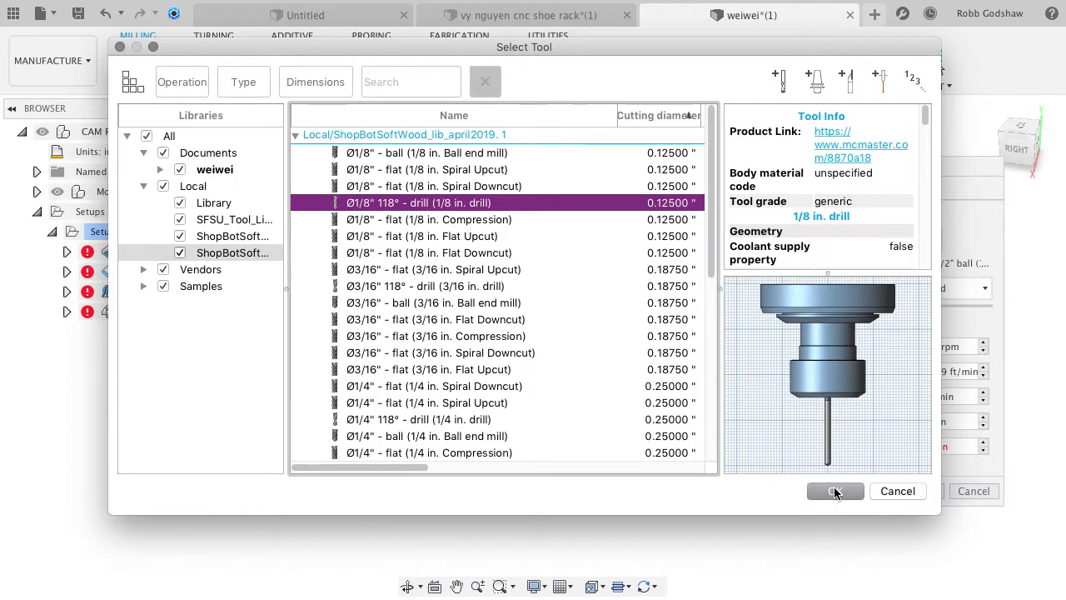
pyautogui.click(835, 492)
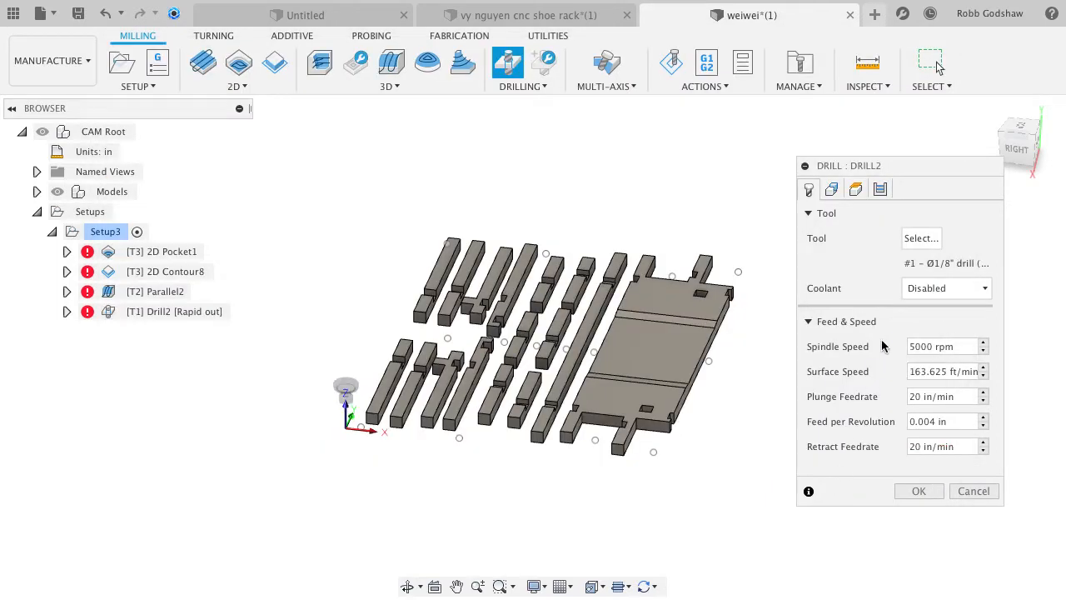
# Step: Try to pick the sketched screw points as hole points with all selection filters enabled, and cancel the Drill operation
pyautogui.click(832, 189)
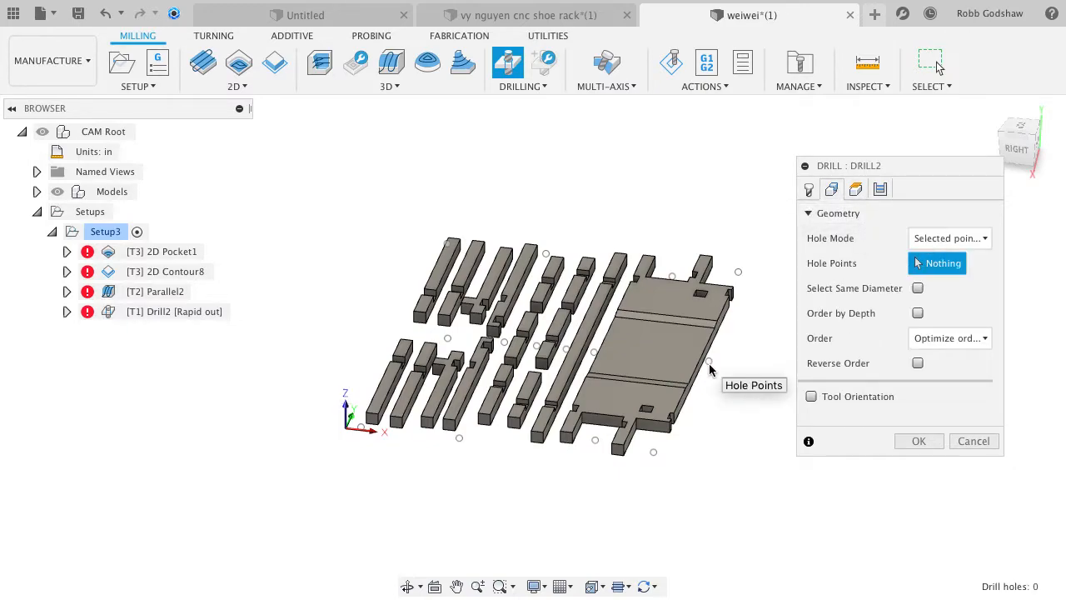
pyautogui.click(915, 441)
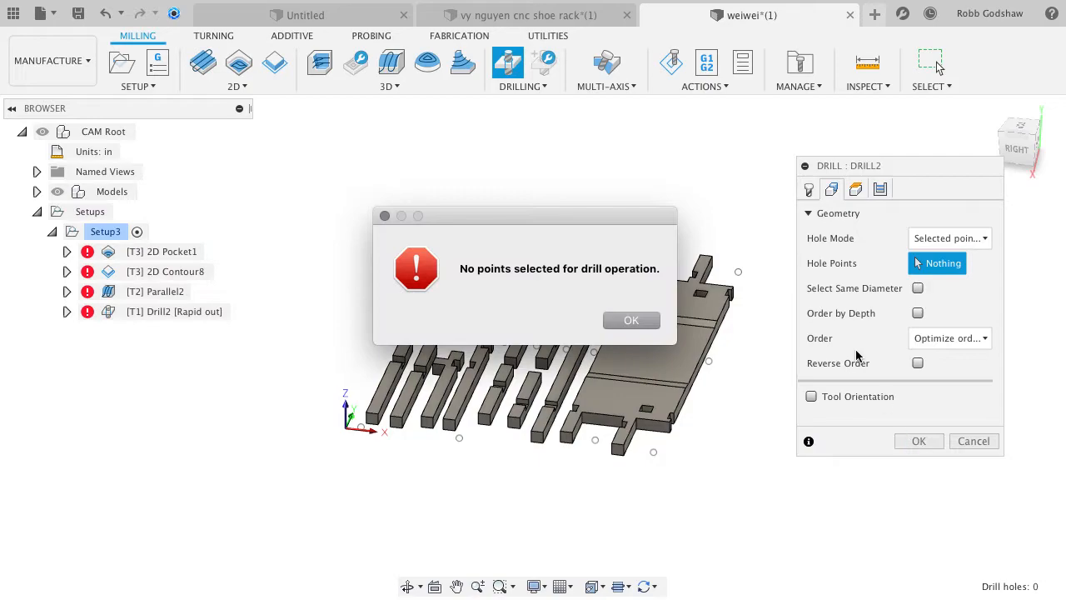
pyautogui.click(630, 321)
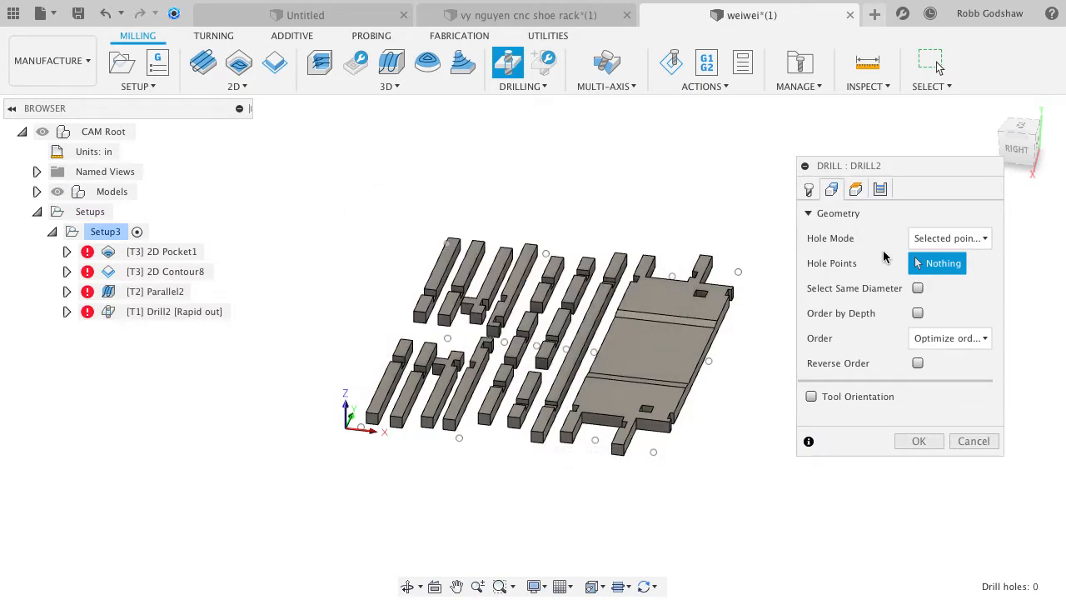
pyautogui.click(926, 89)
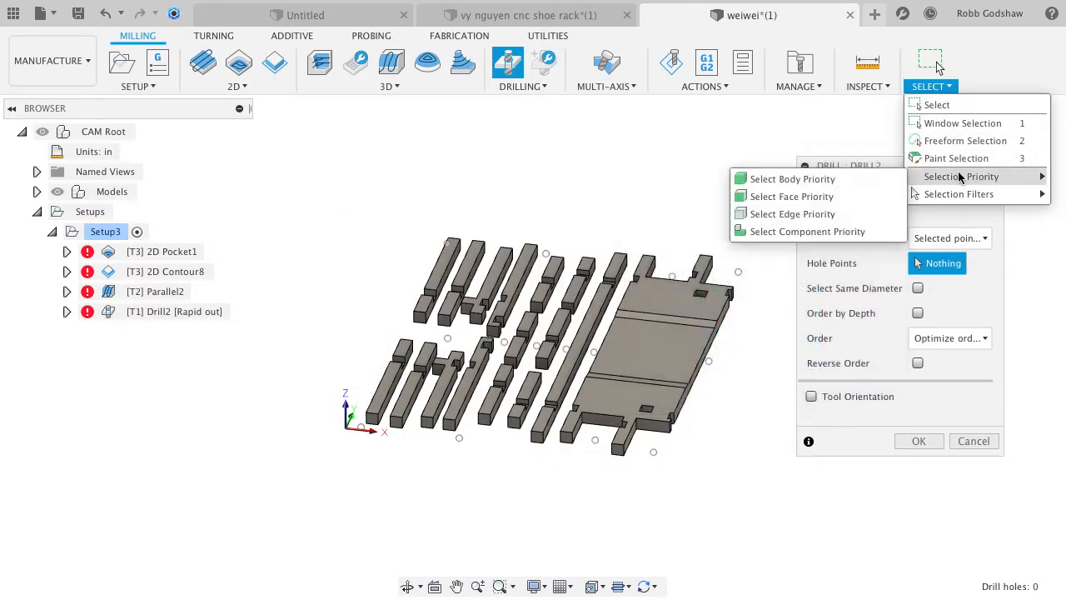
pyautogui.moveTo(958, 193)
pyautogui.click(837, 212)
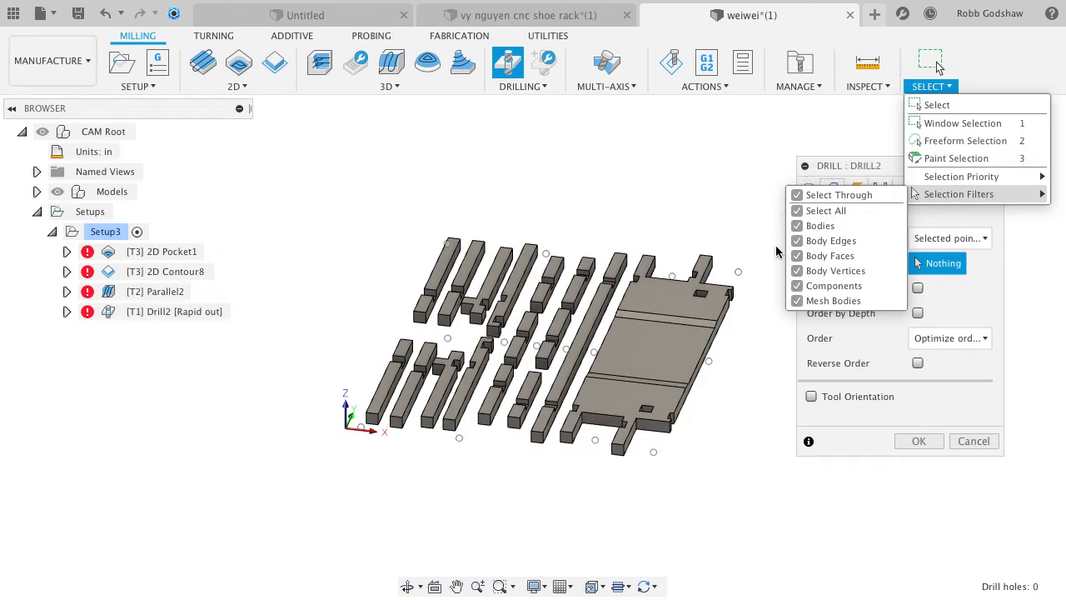
pyautogui.click(702, 318)
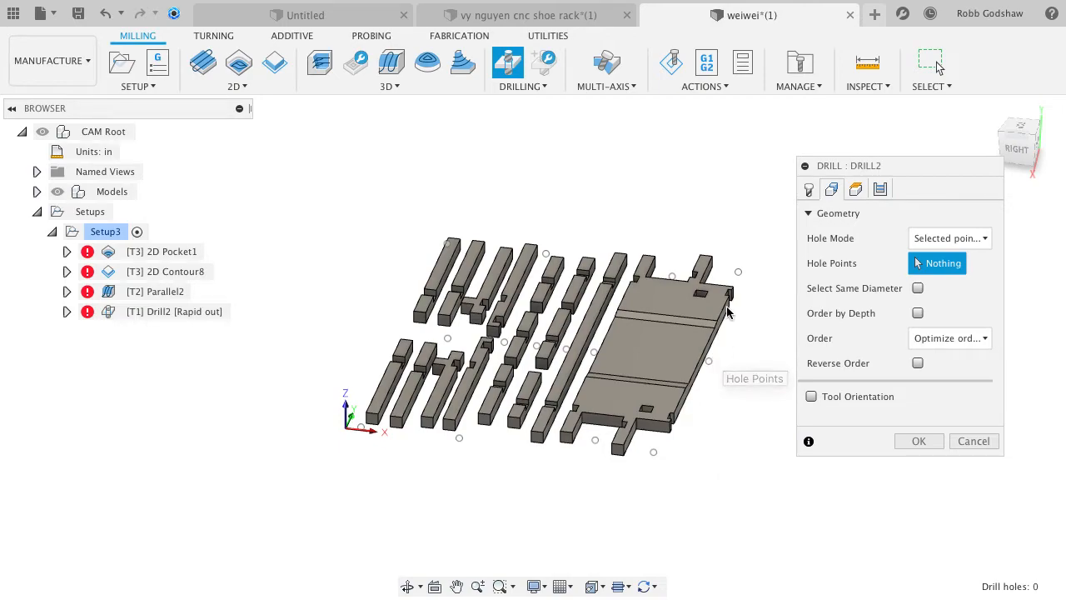
pyautogui.click(809, 189)
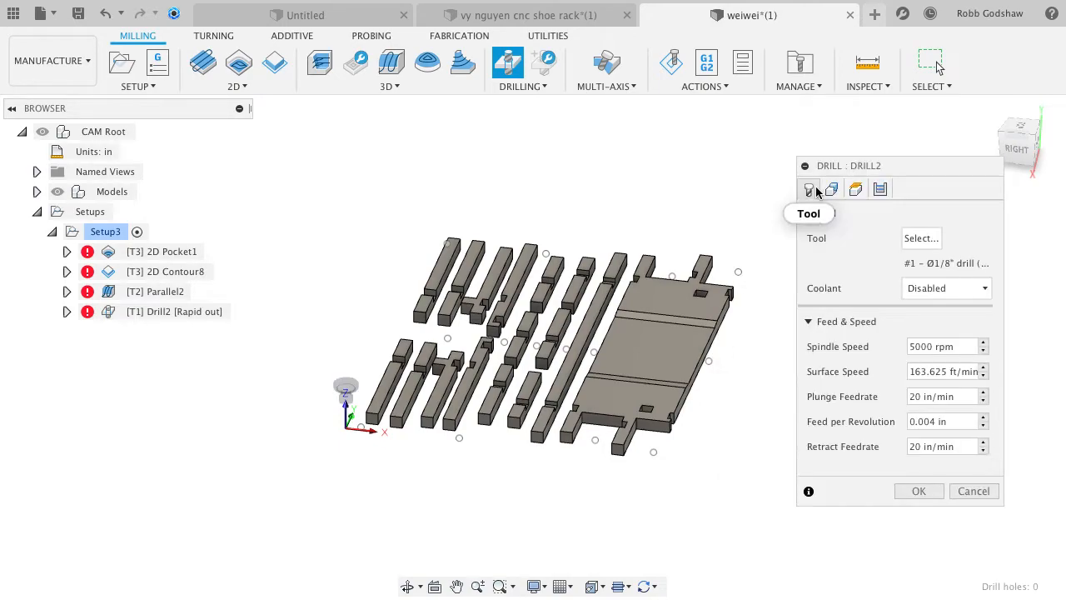
pyautogui.click(964, 492)
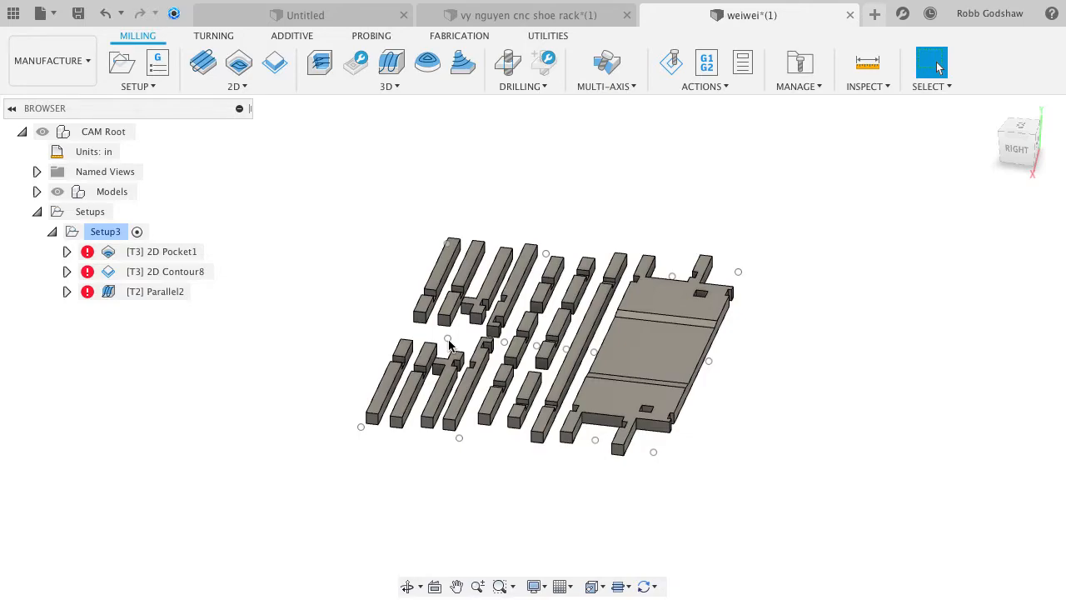
# Step: Activate the CAM Root component in the Design workspace and return to the Manufacture workspace
pyautogui.click(36, 192)
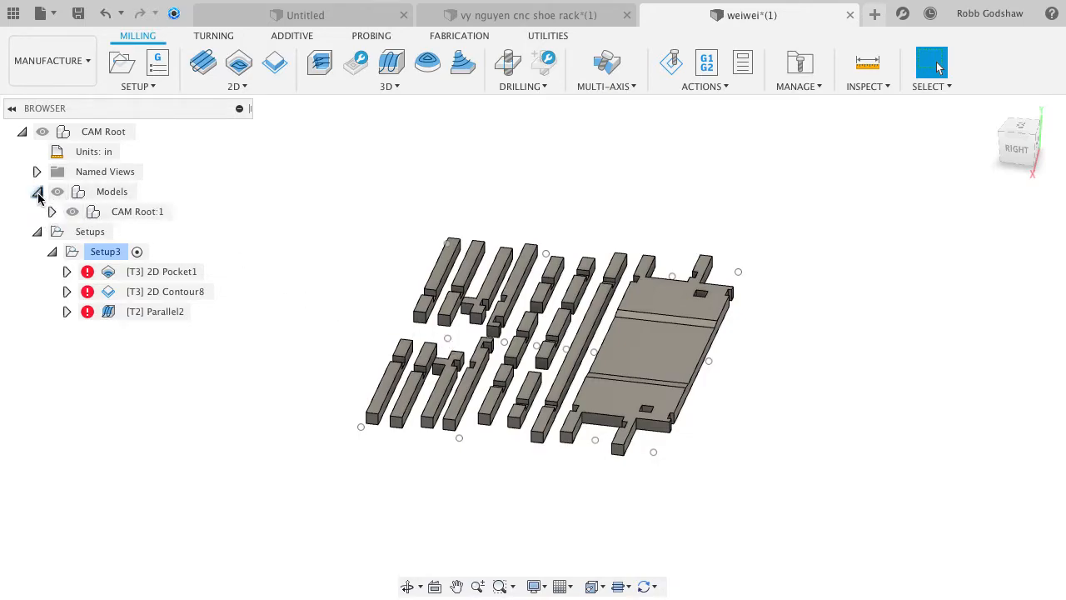
pyautogui.click(916, 85)
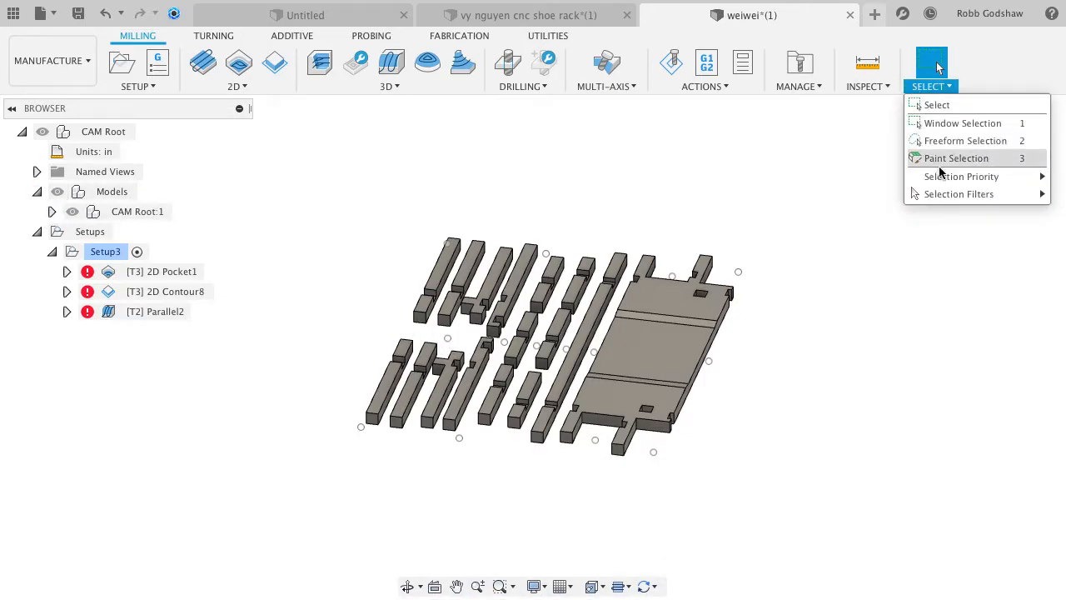
pyautogui.moveTo(954, 196)
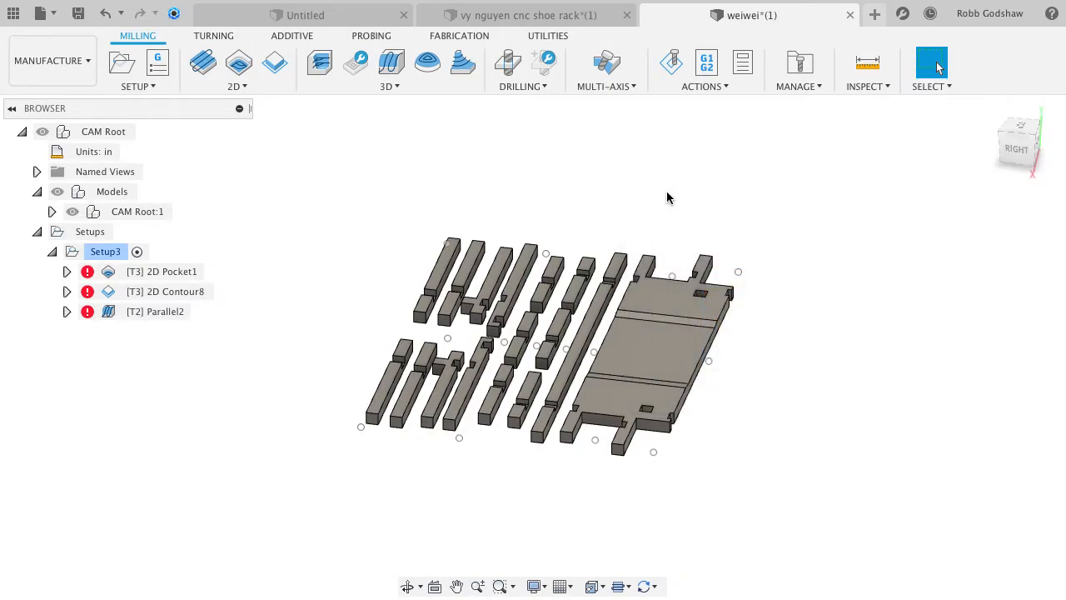
pyautogui.click(57, 61)
pyautogui.click(61, 104)
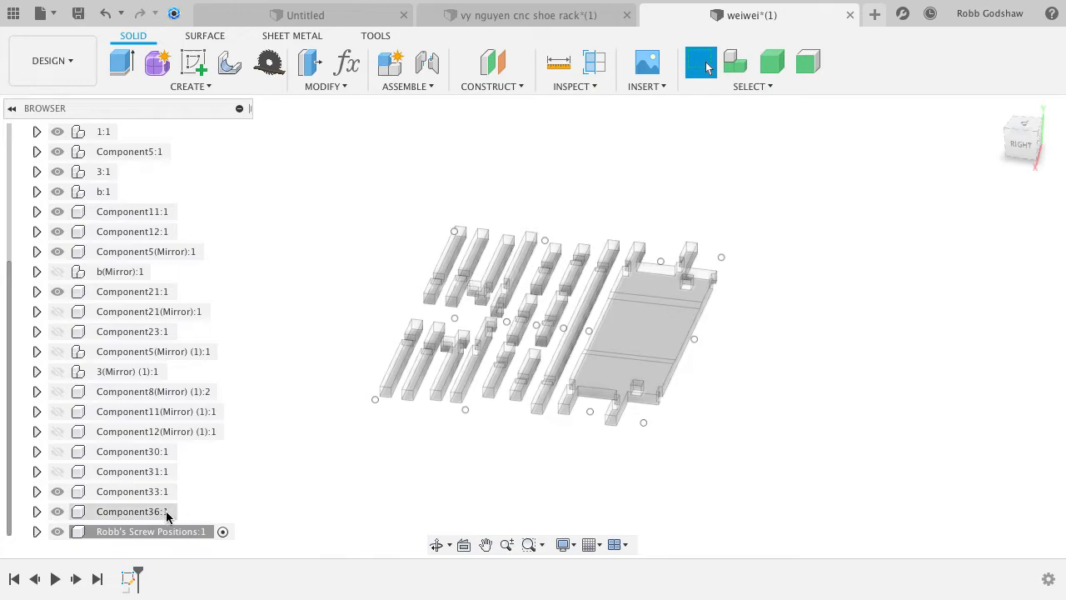
pyautogui.scroll(3, 131, 403)
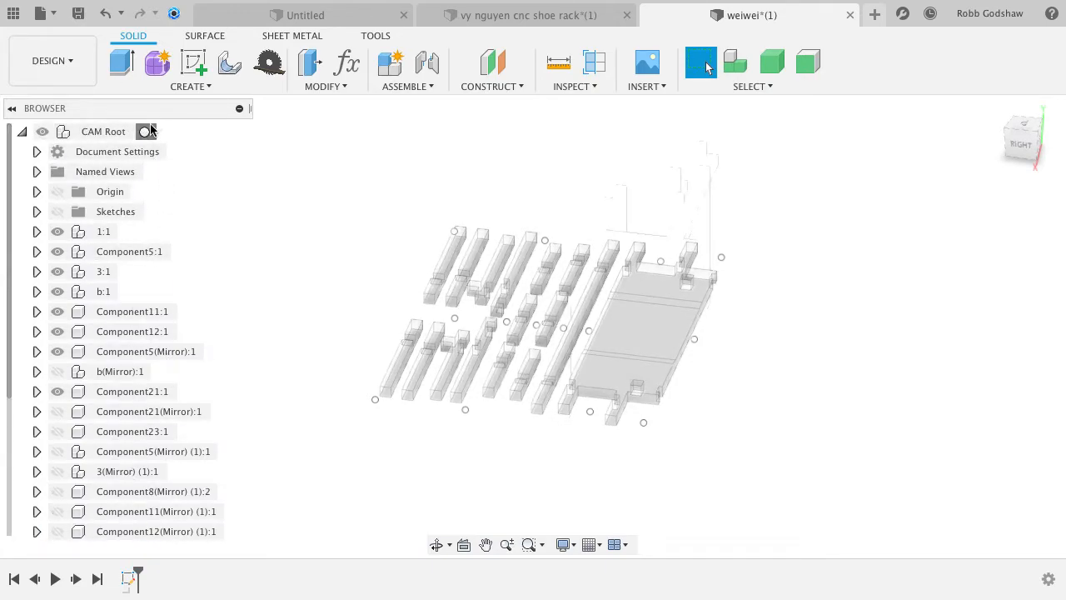
pyautogui.click(144, 132)
pyautogui.click(52, 61)
pyautogui.moveTo(79, 278)
pyautogui.click(73, 248)
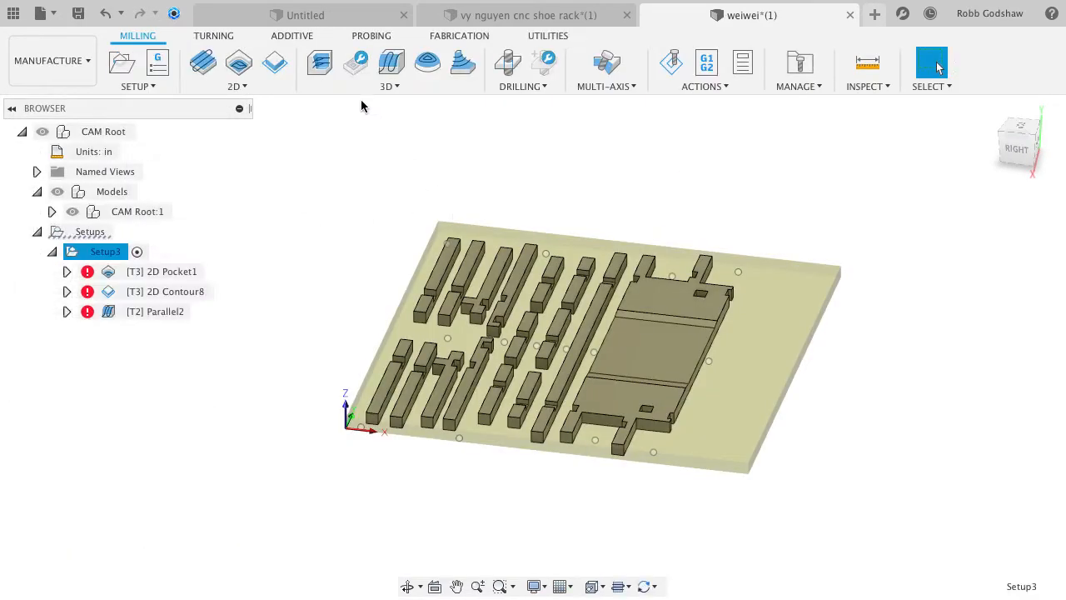
# Step: Start a new Drill operation in Setup3 with the hole mode set to Selected points
pyautogui.click(509, 63)
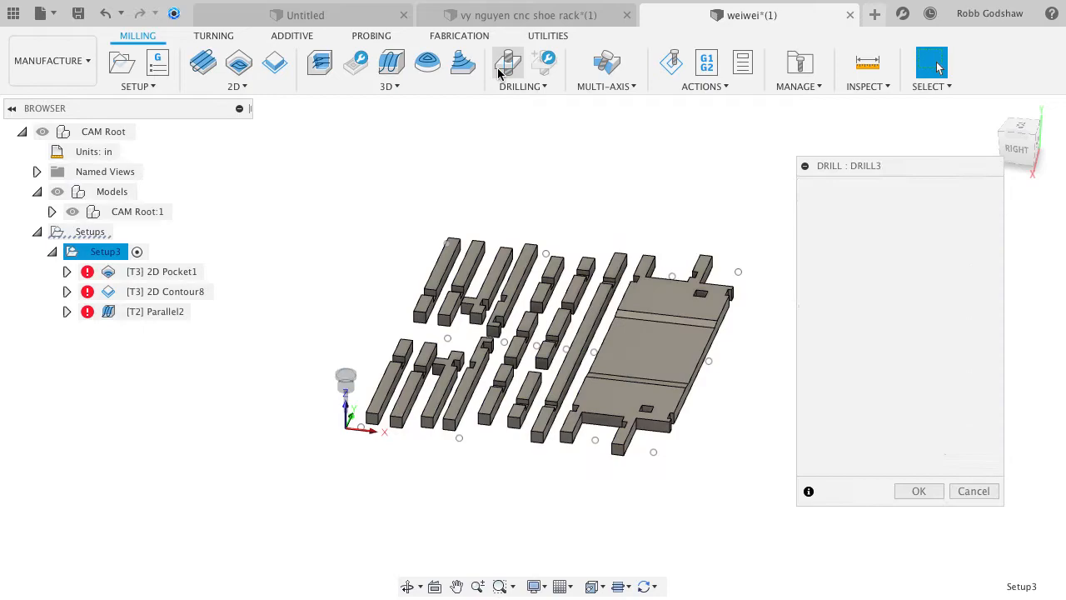
pyautogui.click(831, 189)
pyautogui.click(945, 238)
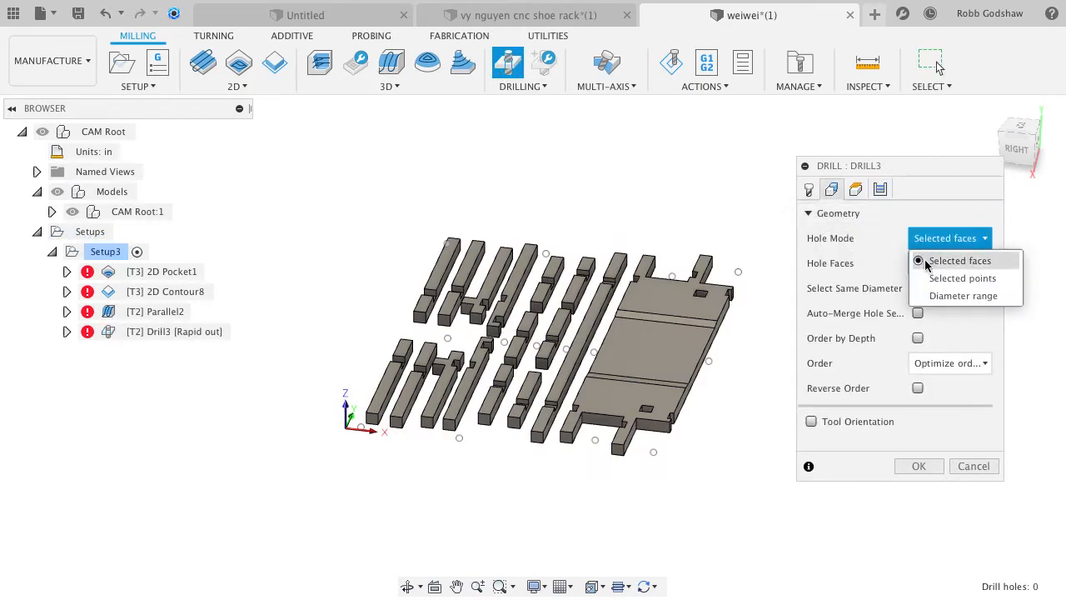
pyautogui.click(941, 279)
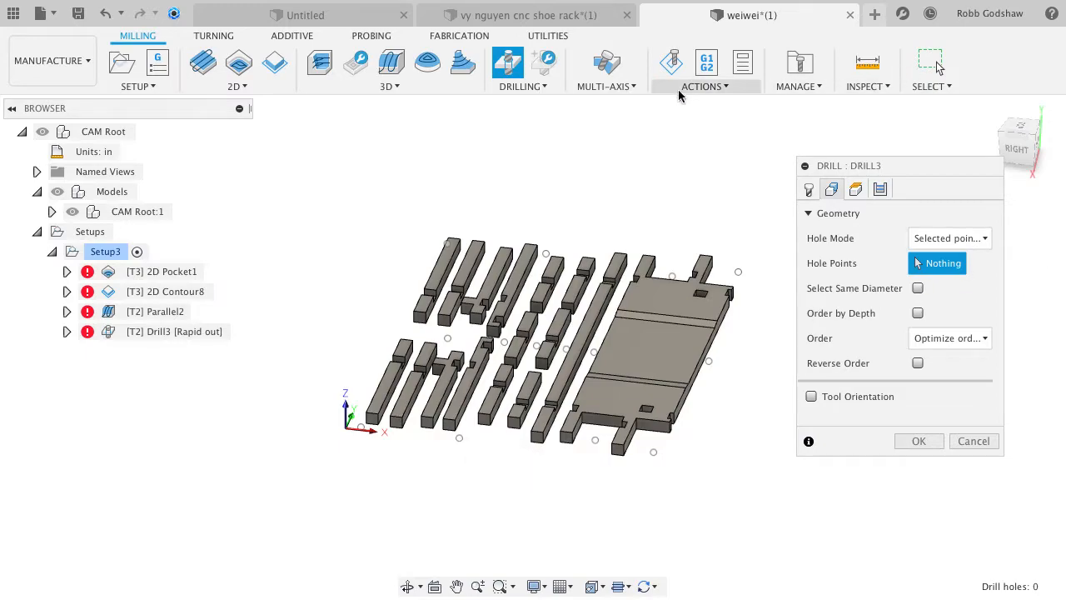
# Step: Check the selection filters and hole mode options, and expand the Screw Positions component's Sketches folder under CAM Root:1
pyautogui.click(937, 88)
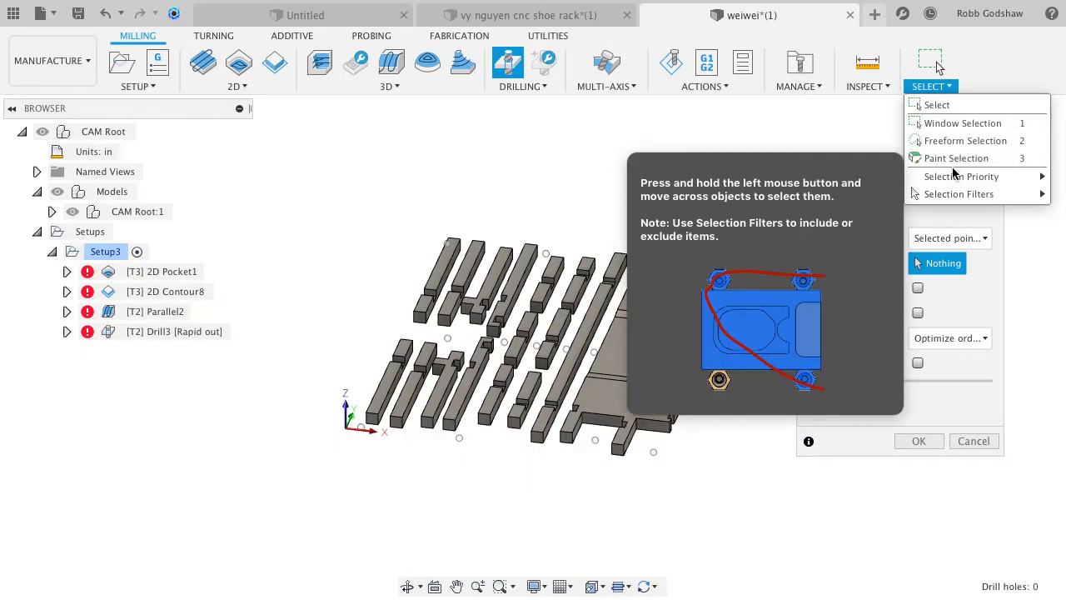
pyautogui.moveTo(954, 191)
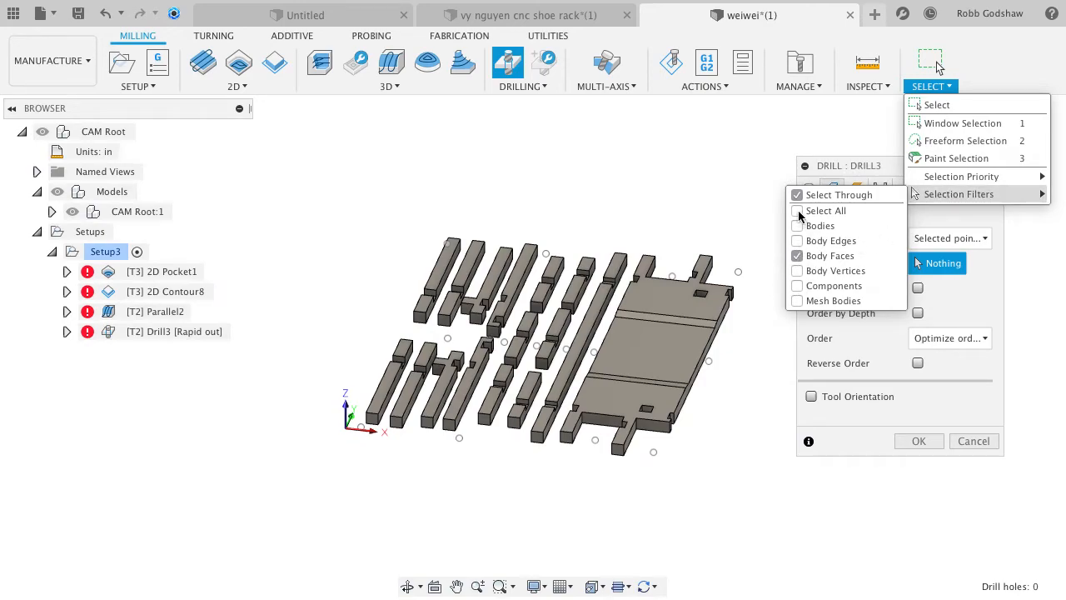
pyautogui.click(51, 212)
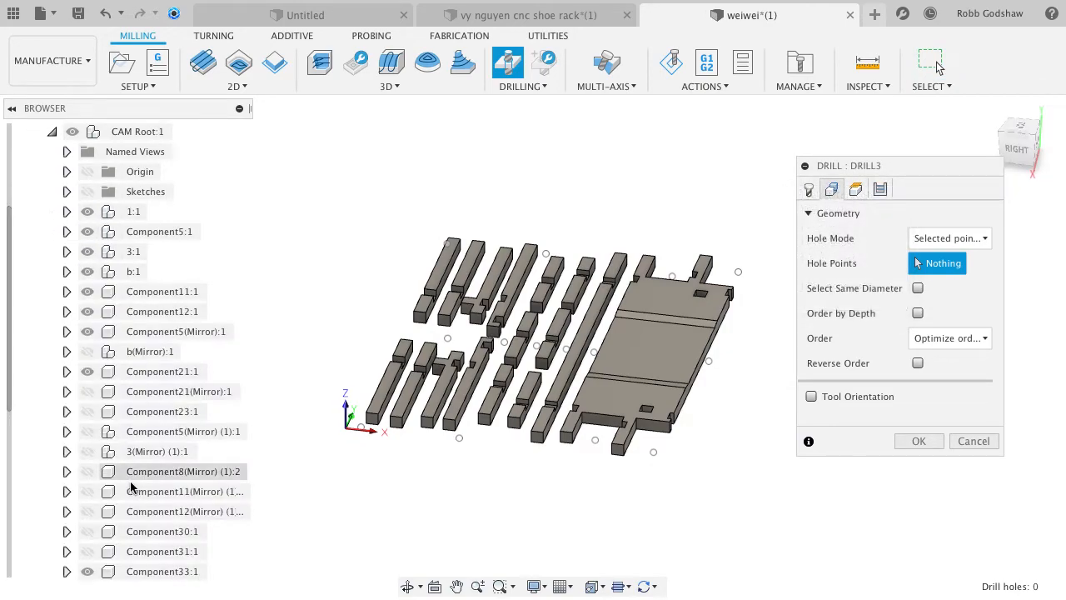
pyautogui.scroll(-5, 70, 459)
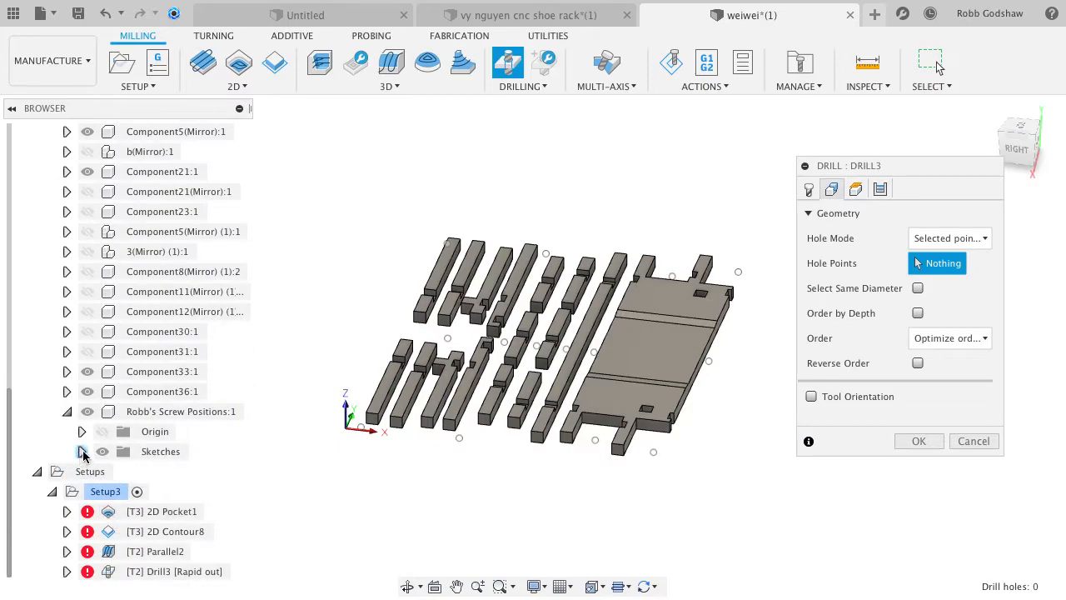
pyautogui.click(82, 451)
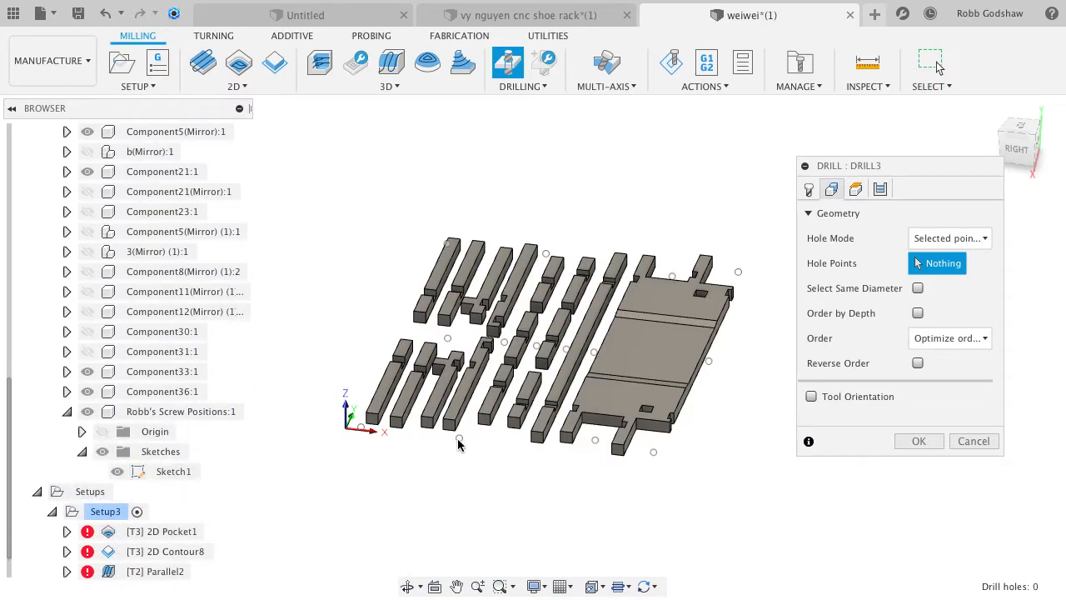
pyautogui.click(949, 238)
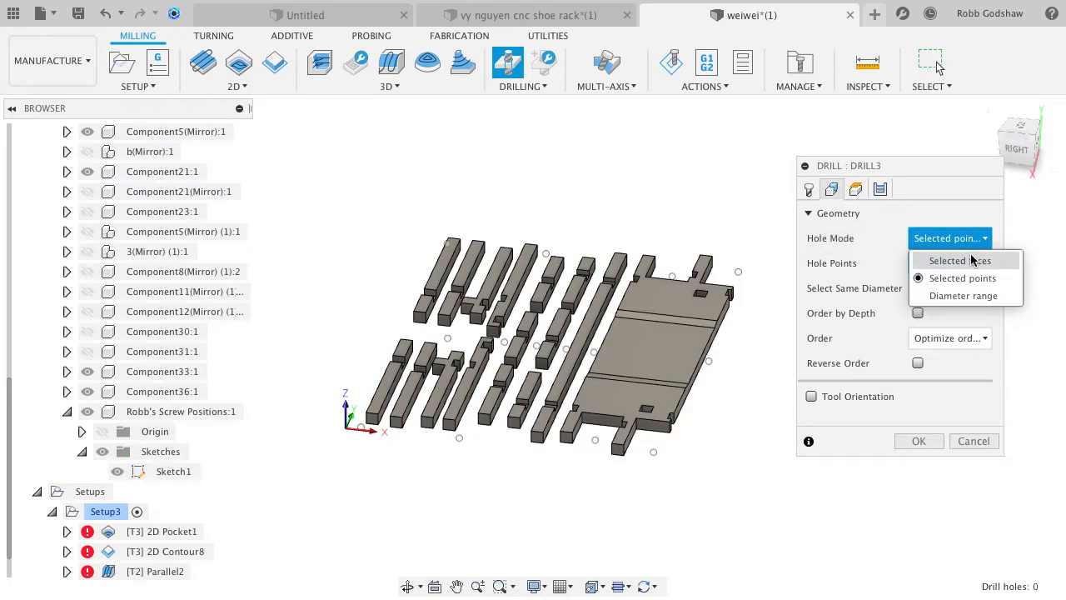
pyautogui.click(690, 323)
# Step: Set the Drill operation's retract feedrate to 60 in/min
pyautogui.click(809, 188)
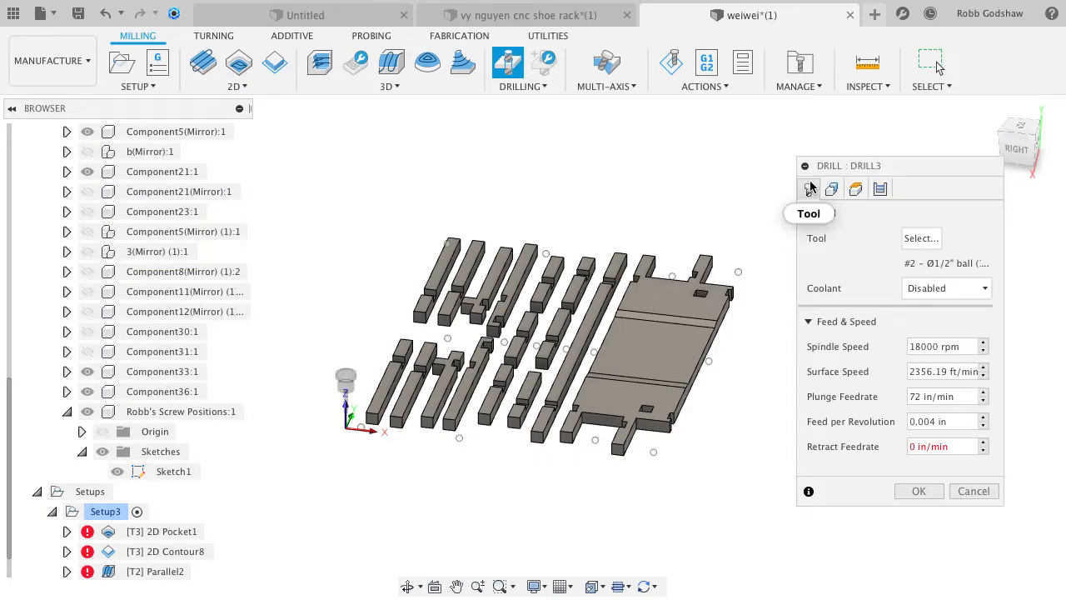
pyautogui.click(935, 446)
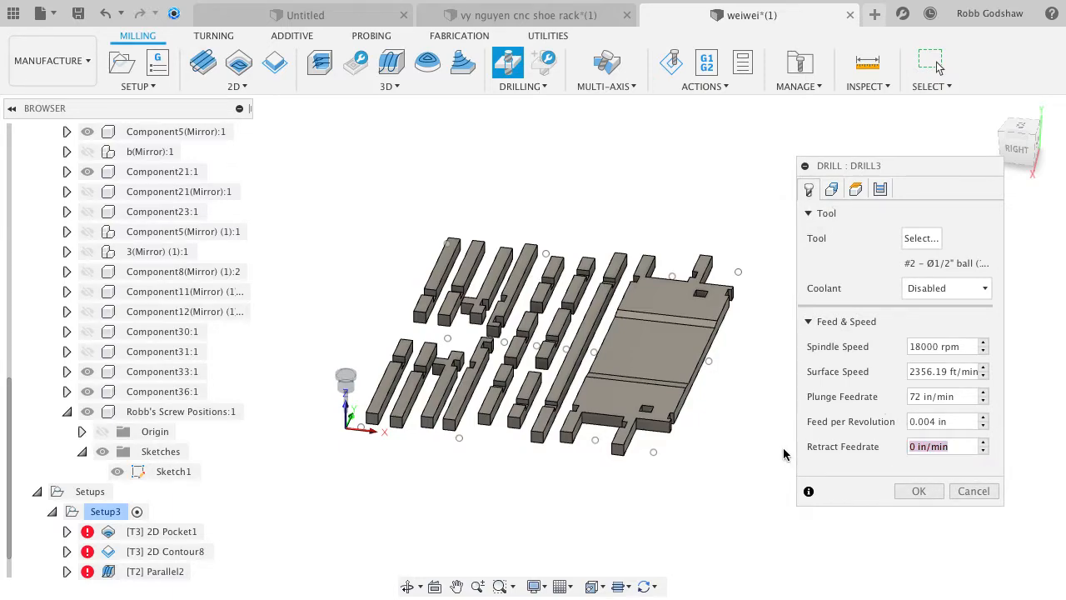
pyautogui.write('60')
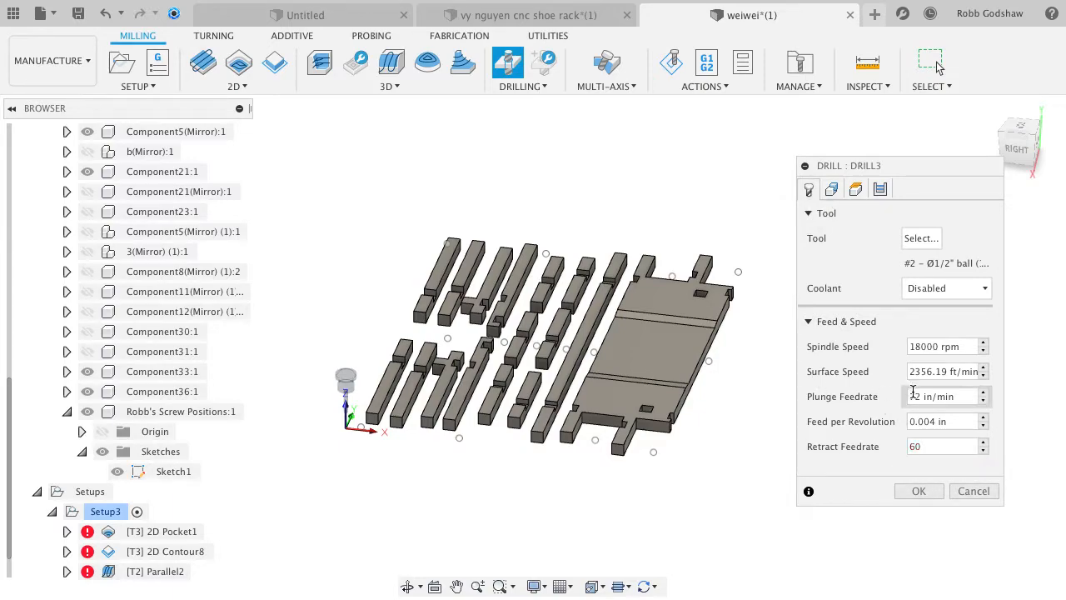
# Step: Return to the Drill operation's geometry settings and take the application window out of full screen
pyautogui.click(832, 189)
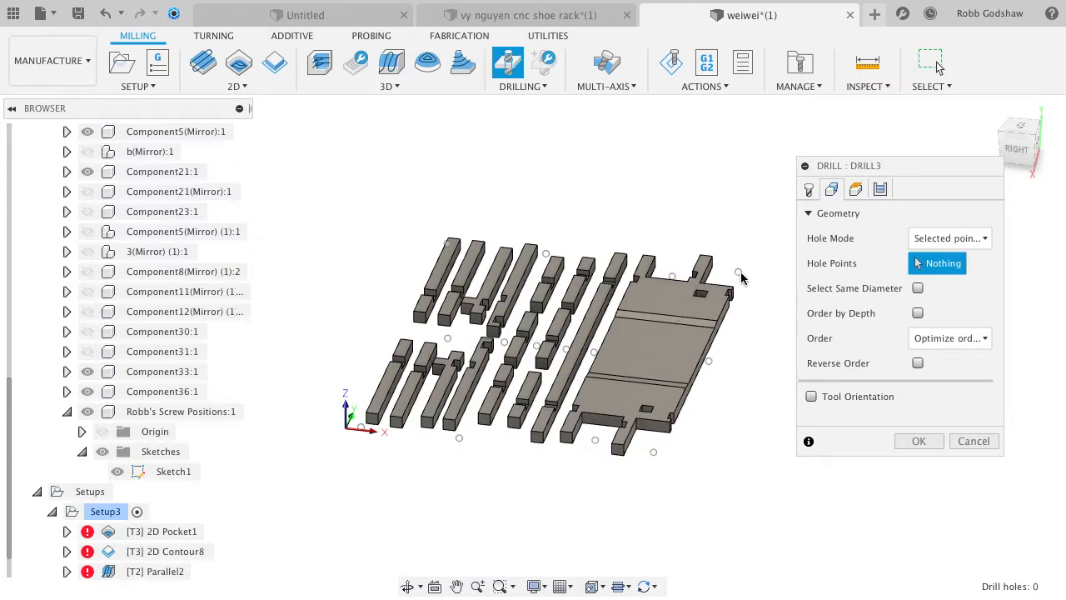
pyautogui.moveTo(6, 8)
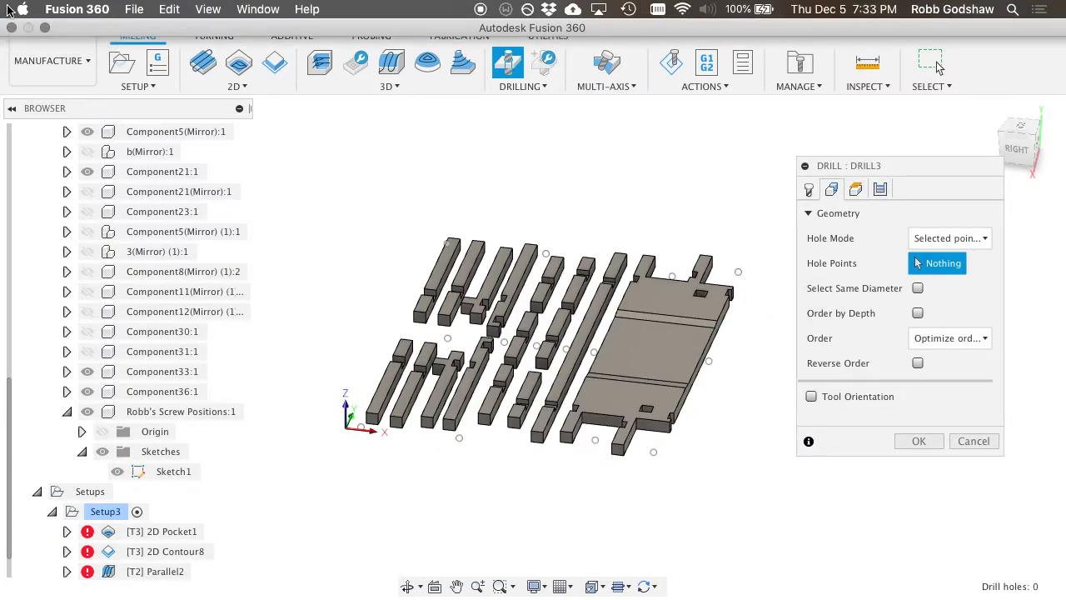
pyautogui.click(45, 28)
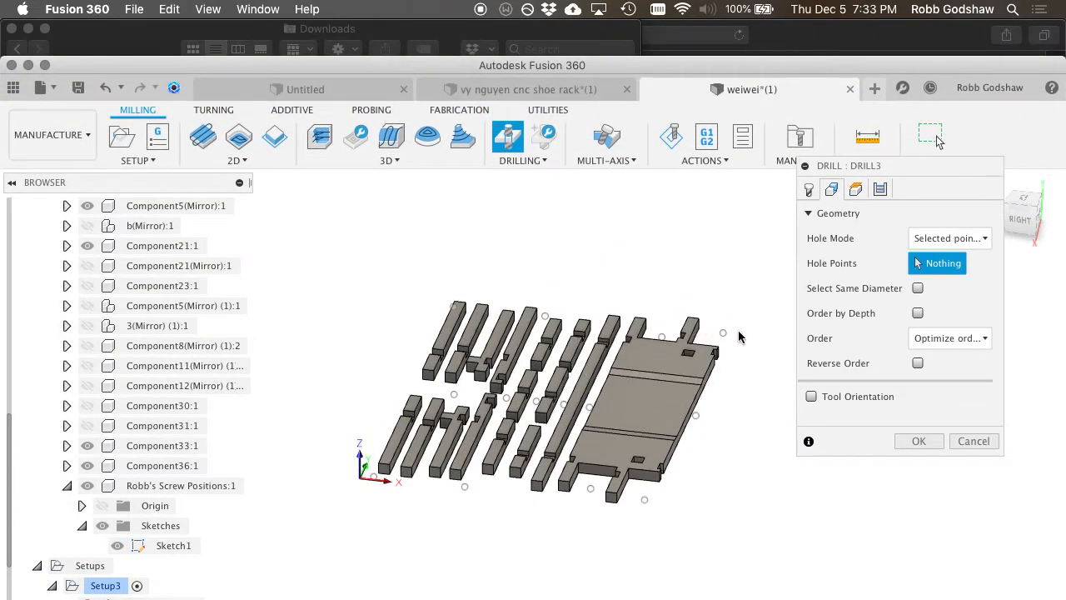
# Step: Try the Selected faces hole mode and switch back to Selected points
pyautogui.click(949, 238)
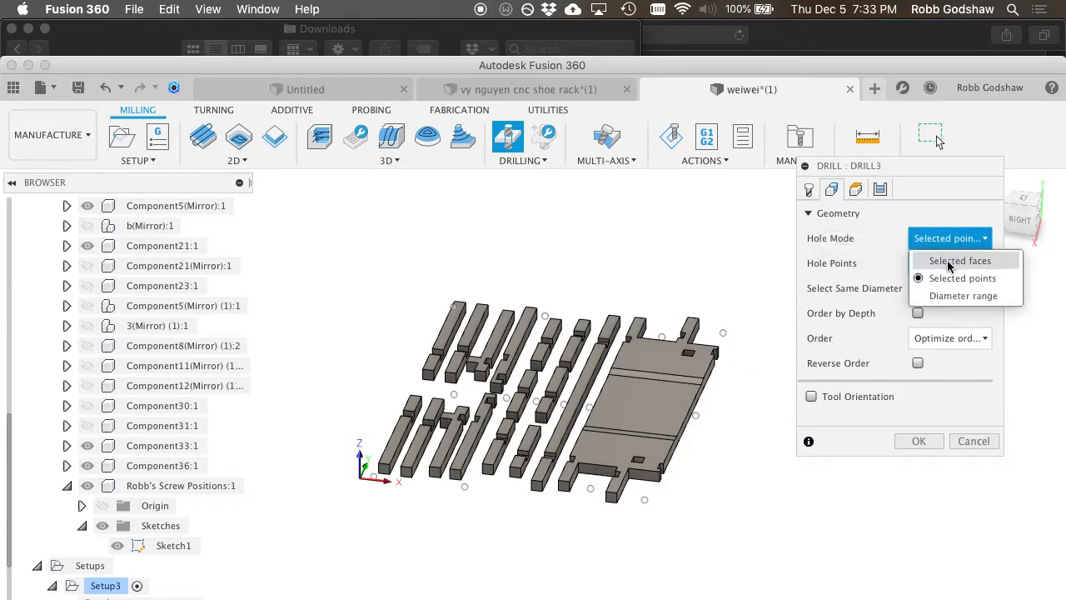
pyautogui.click(960, 260)
pyautogui.click(949, 239)
pyautogui.click(962, 278)
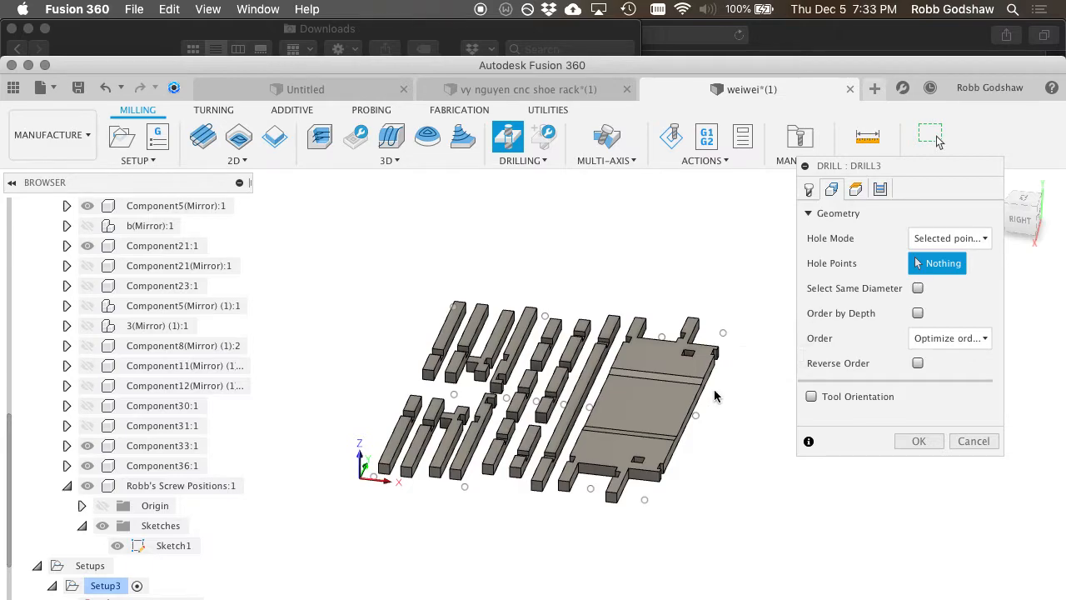
# Step: Review the Drill operation's tool, geometry and height settings
pyautogui.click(856, 189)
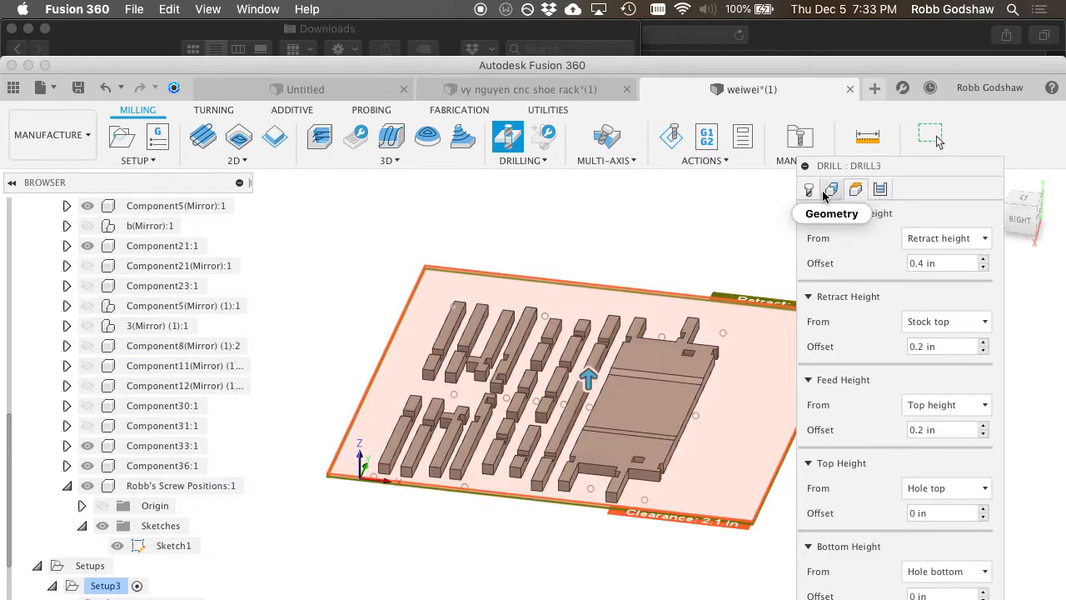
pyautogui.click(810, 191)
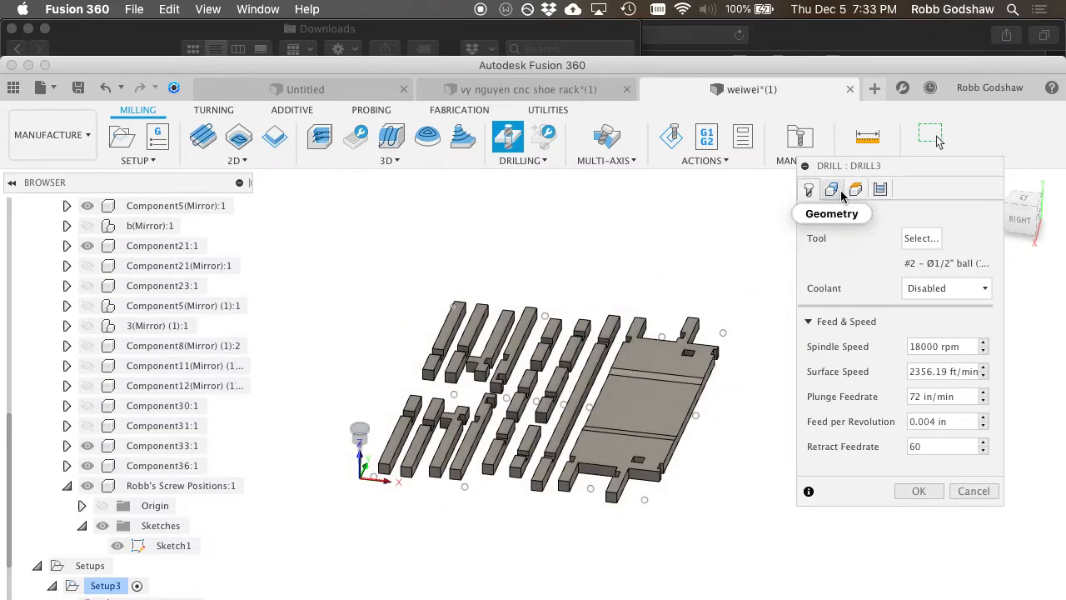
pyautogui.click(831, 189)
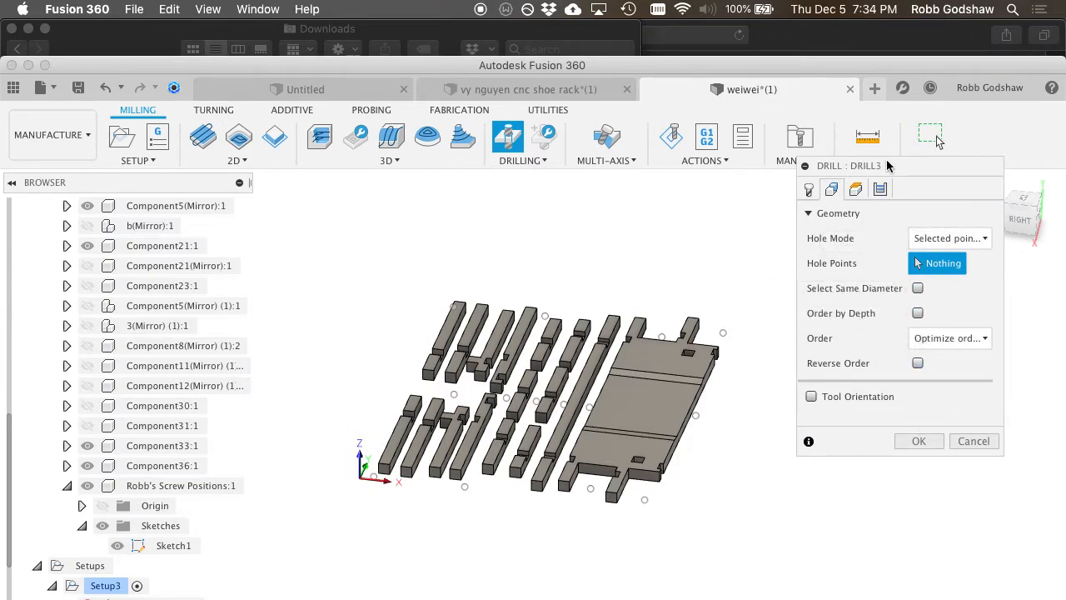
pyautogui.click(810, 189)
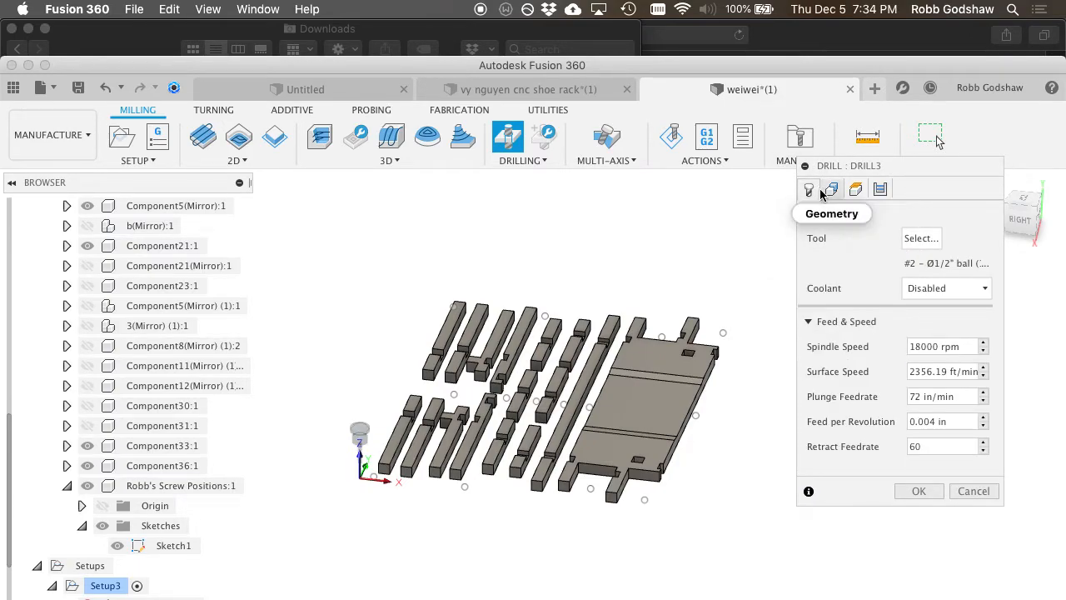
pyautogui.click(823, 191)
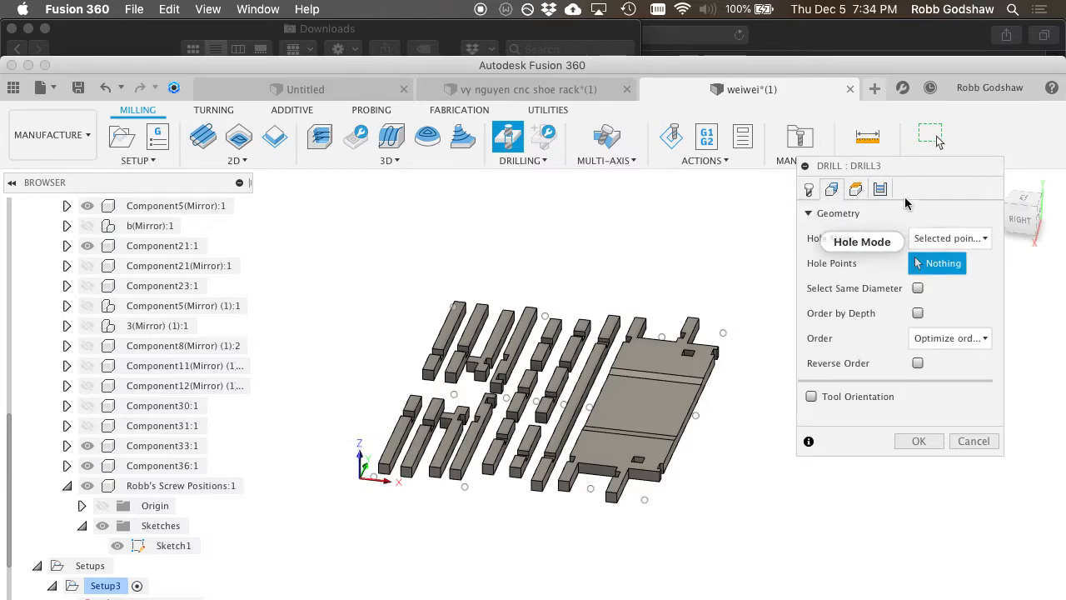
pyautogui.click(854, 190)
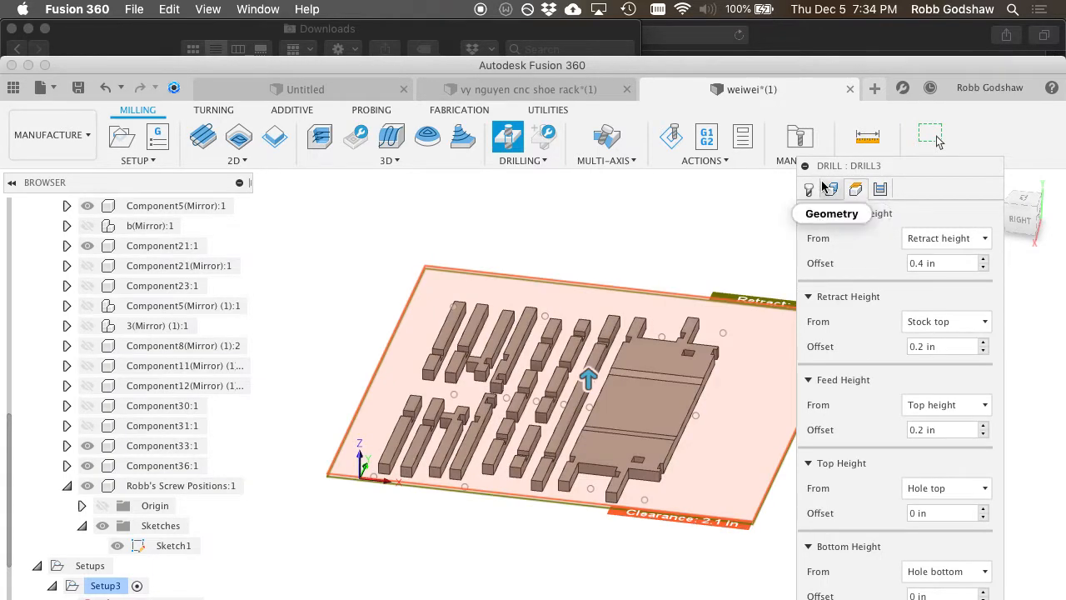
pyautogui.click(830, 190)
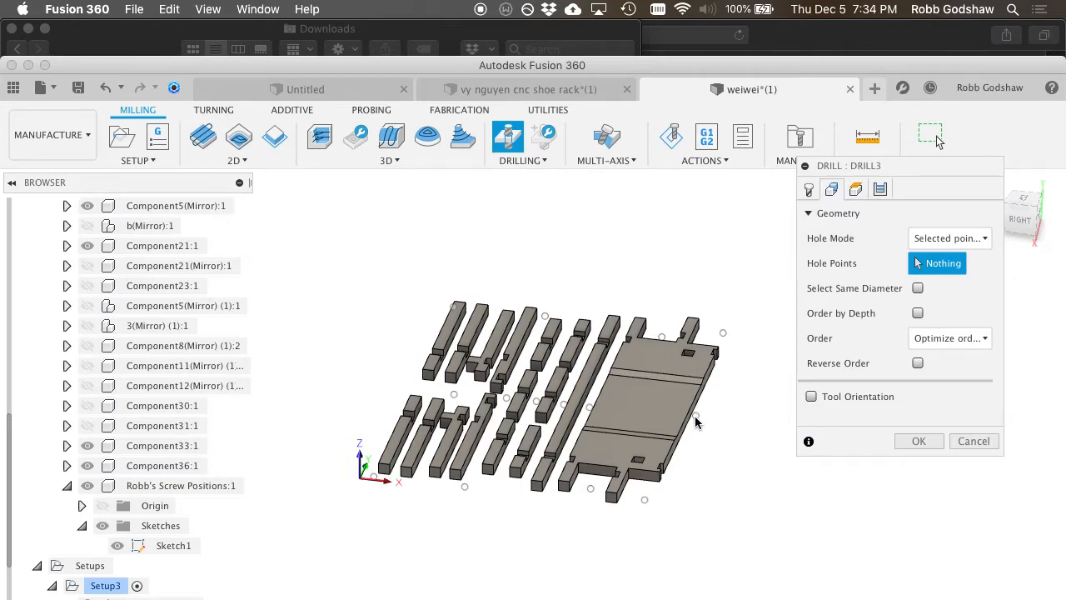
# Step: Reference the Drill operation's top height from Stock top and its bottom height from Stock bottom
pyautogui.click(855, 189)
pyautogui.moveTo(920, 173); pyautogui.dragTo(925, 83)
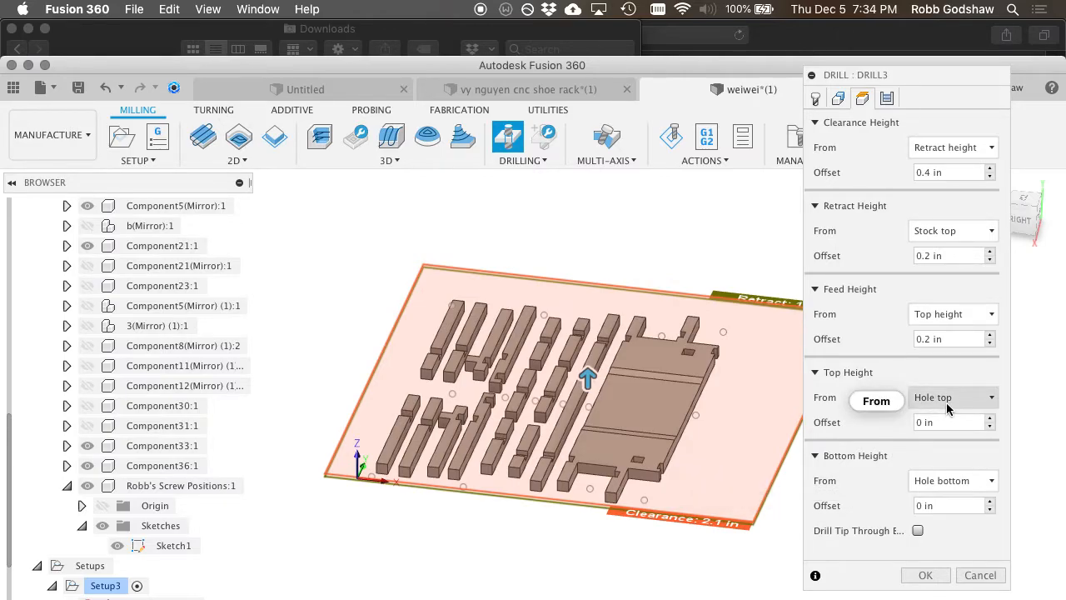
pyautogui.moveTo(947, 407)
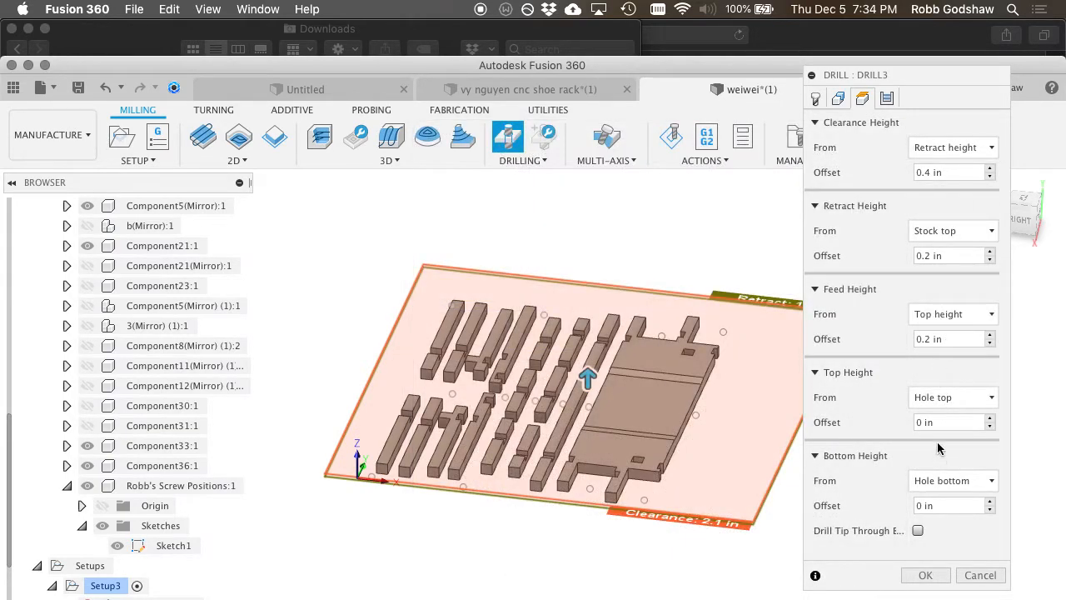
pyautogui.click(945, 397)
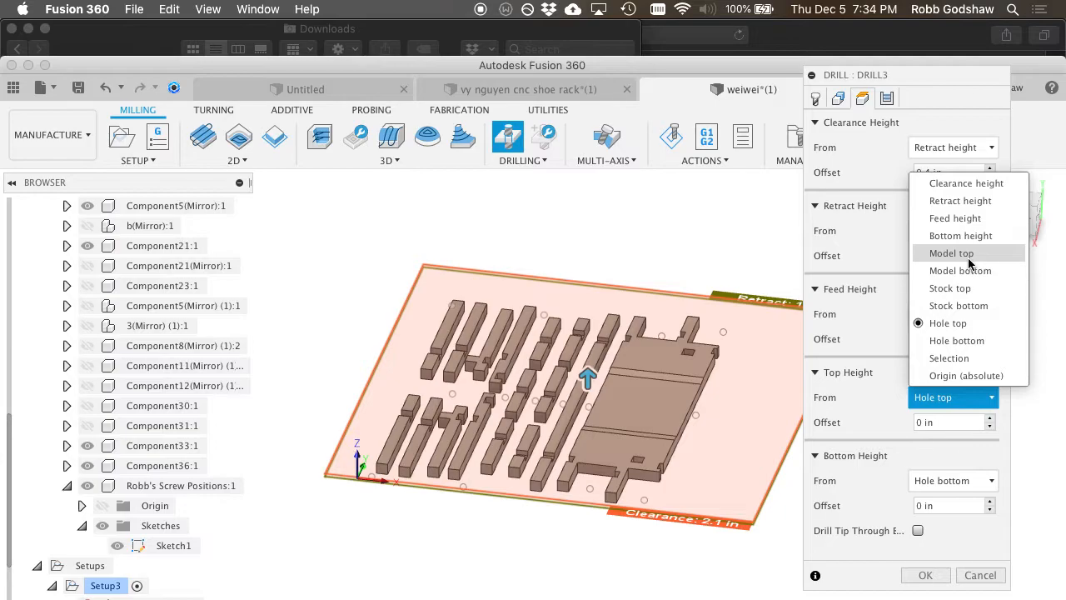
pyautogui.click(968, 288)
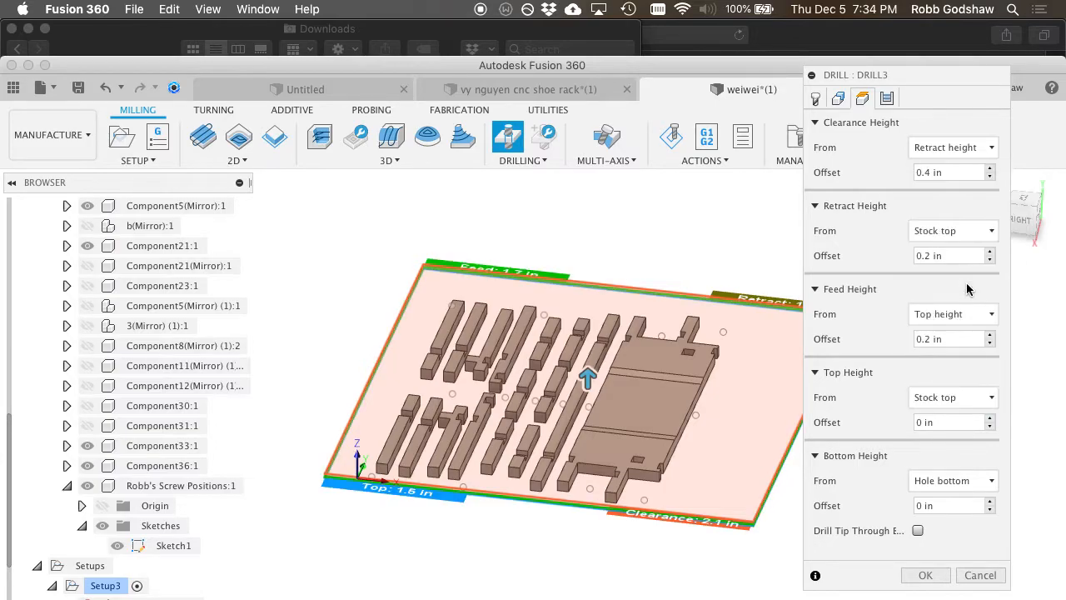
pyautogui.click(962, 481)
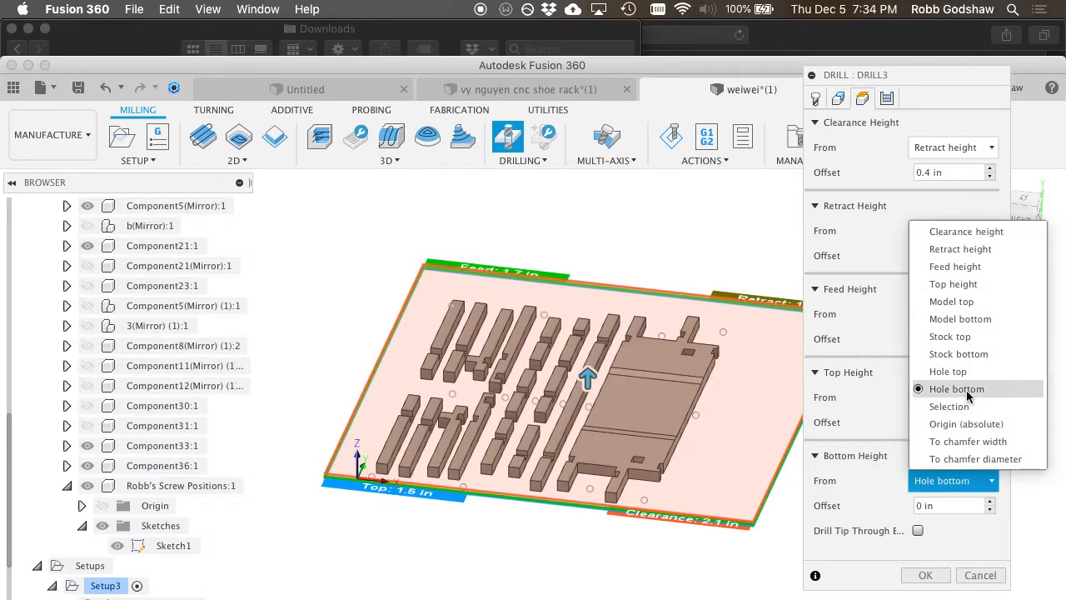
pyautogui.click(975, 354)
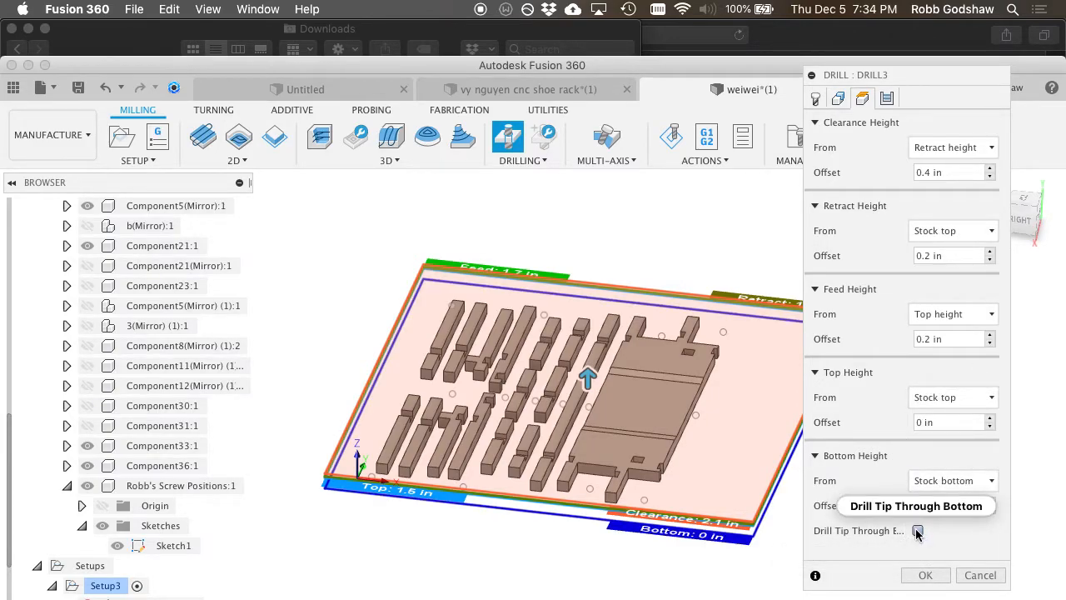
pyautogui.moveTo(918, 534)
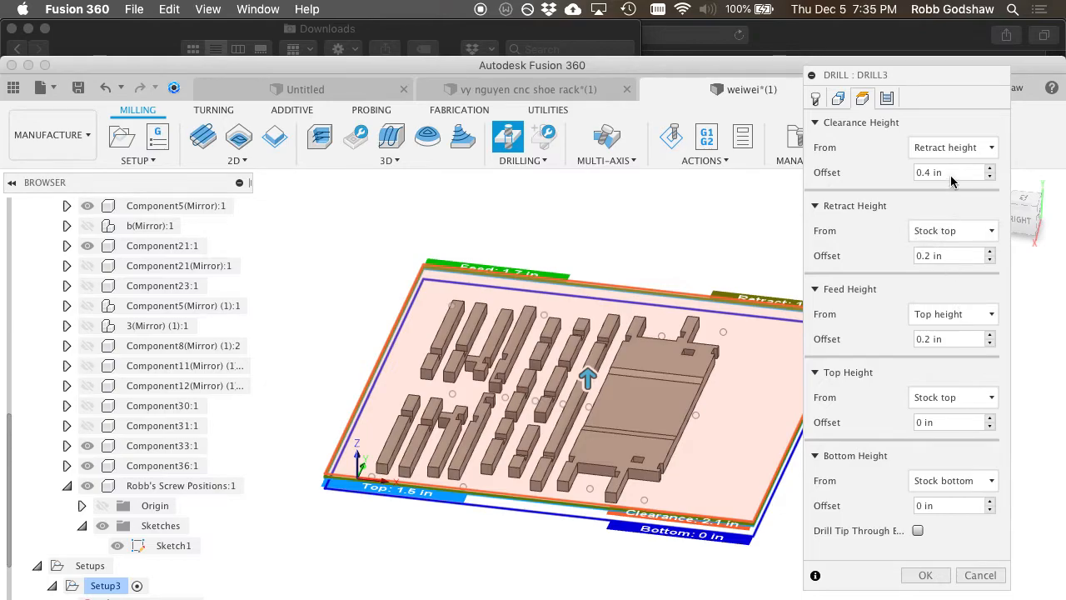
# Step: Set the drilling cycle to Deep drilling - full retract with a pecking depth of 0.5 in, and try to confirm the operation
pyautogui.click(888, 99)
pyautogui.click(908, 150)
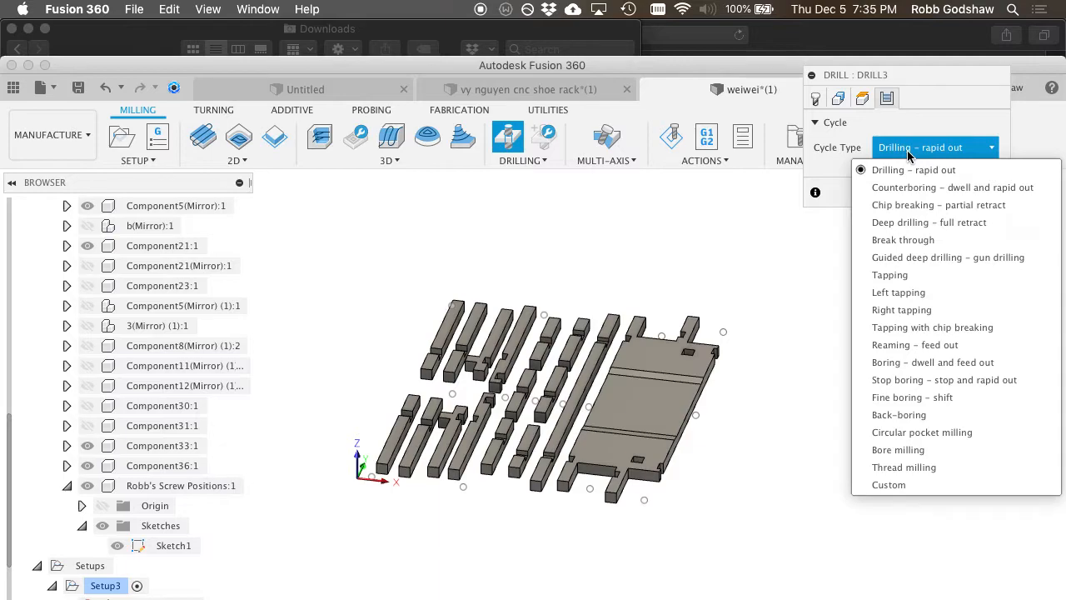
pyautogui.click(916, 222)
pyautogui.click(919, 173)
pyautogui.write('0.5')
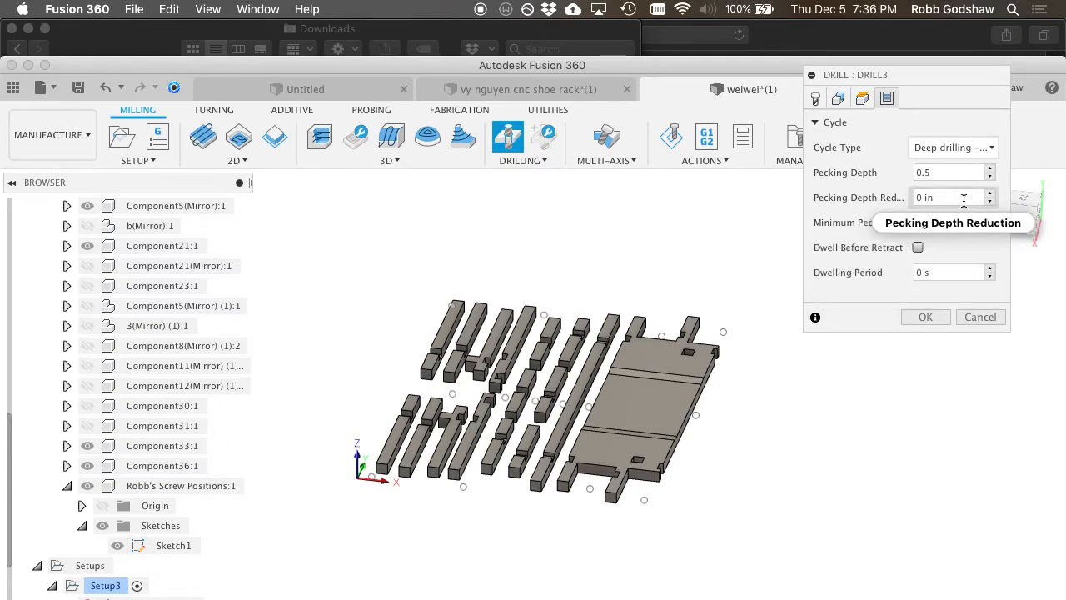
pyautogui.click(926, 316)
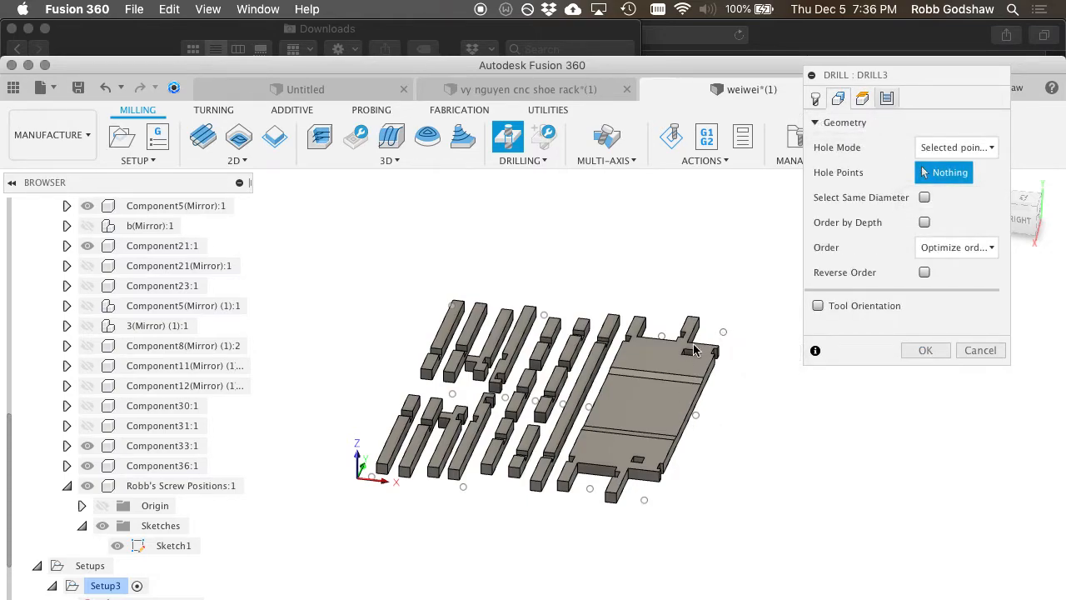
# Step: Reselect the Selected points hole mode and try to confirm the Drill operation without hole points
pyautogui.scroll(5, 696, 350)
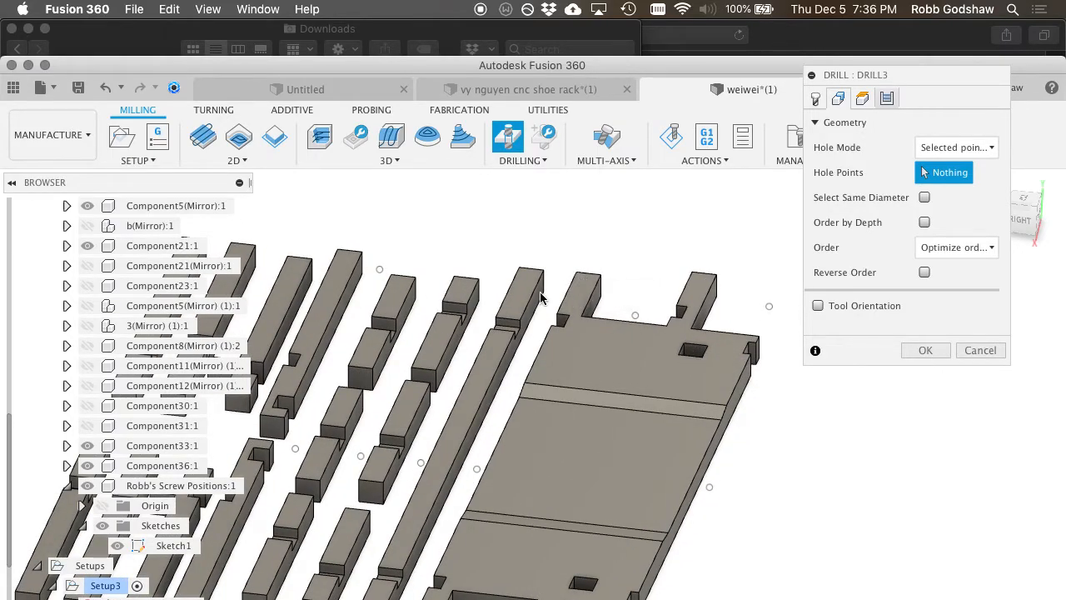
pyautogui.click(950, 147)
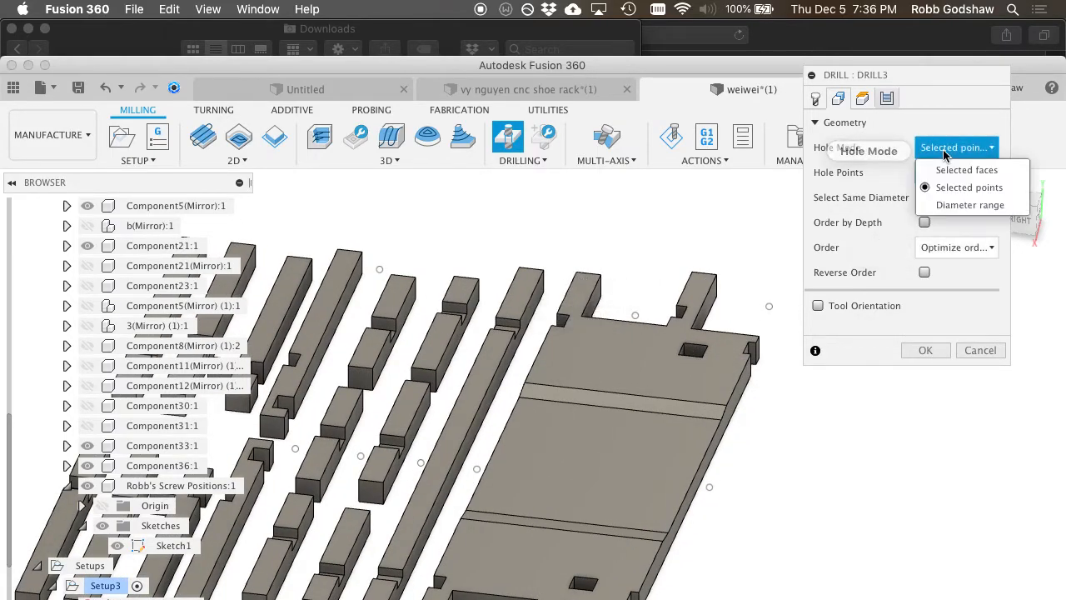
pyautogui.click(958, 188)
pyautogui.click(924, 351)
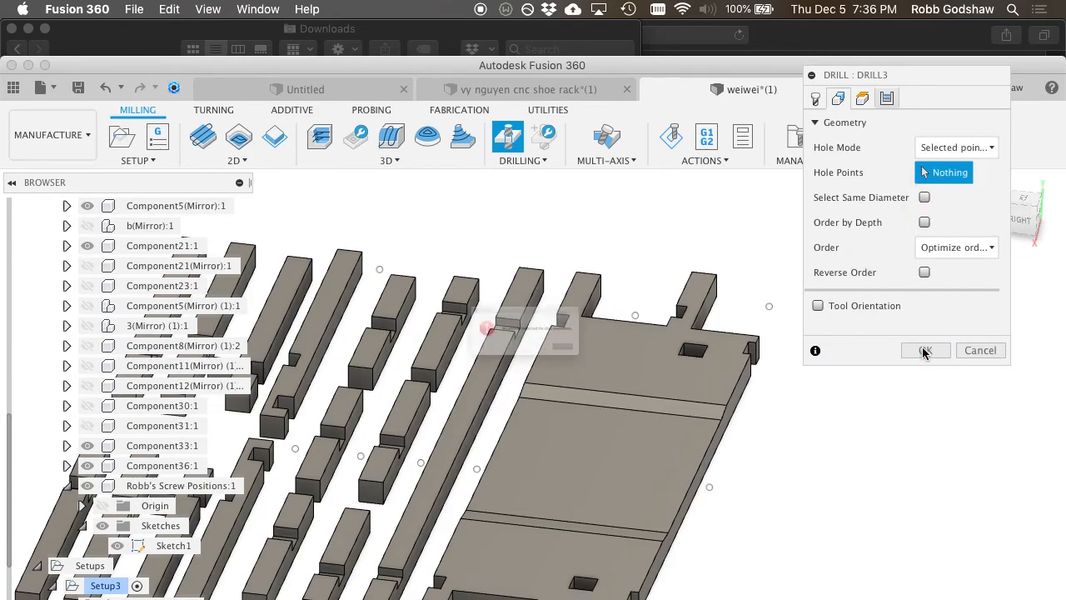
pyautogui.click(632, 374)
# Step: Reopen the Drill operation's tool and feed settings
pyautogui.scroll(-5, 525, 364)
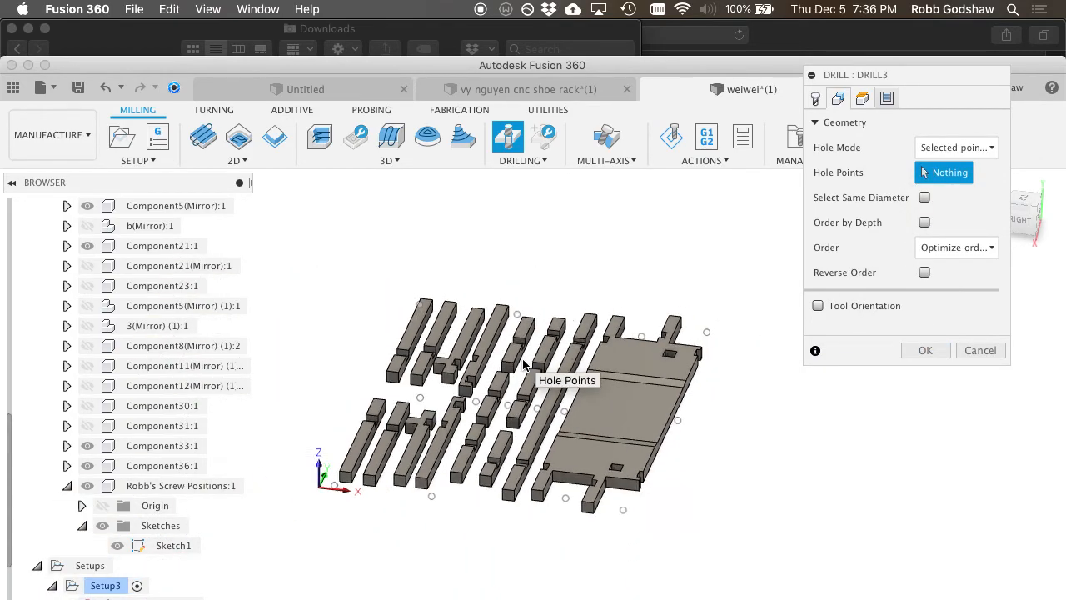
pyautogui.scroll(-2, 525, 364)
pyautogui.click(815, 99)
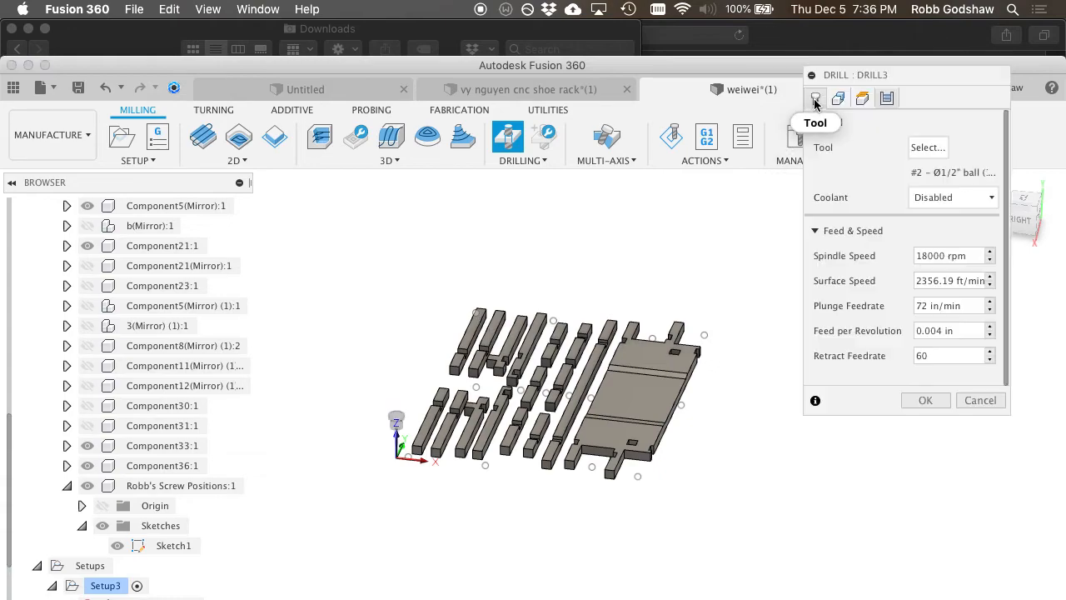